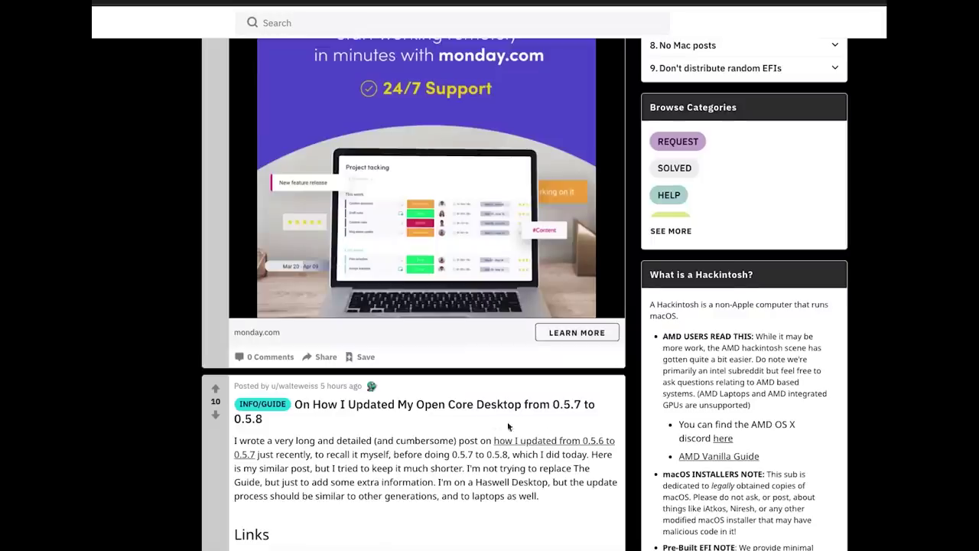
Scroll the r/hackintosh feed down to the OpenCore and Catalina 10.15.4 success posts.
scroll(538, 430, down, 2)
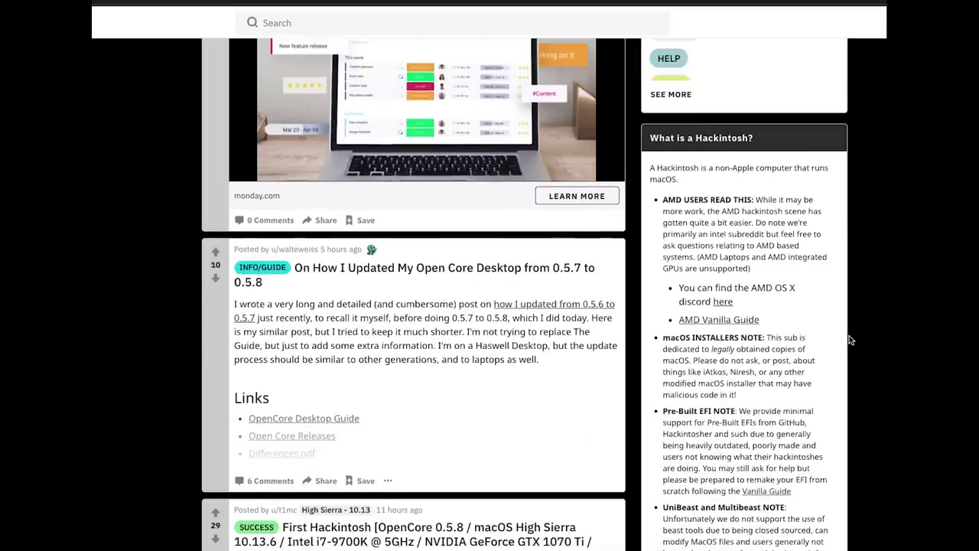
scroll(849, 335, down, 10)
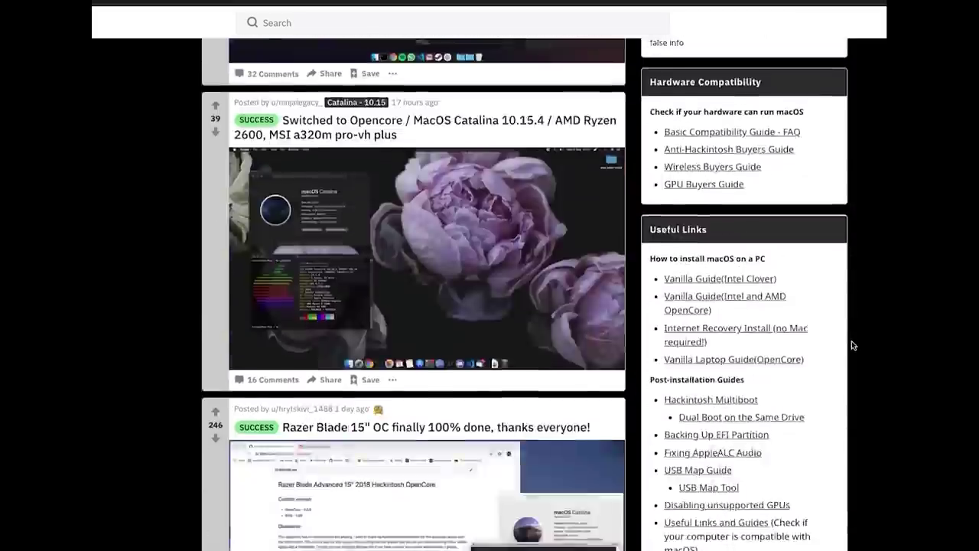
scroll(851, 340, down, 13)
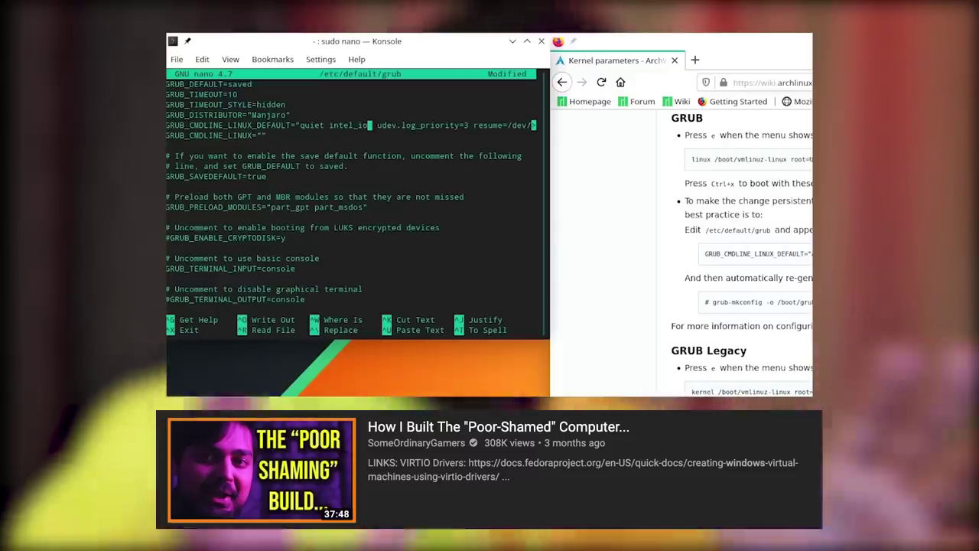
Finish adding intel_iommu=on to the GRUB kernel command line and write out /etc/default/grub.
text(mmu=on udev.log_priority=3 resume)
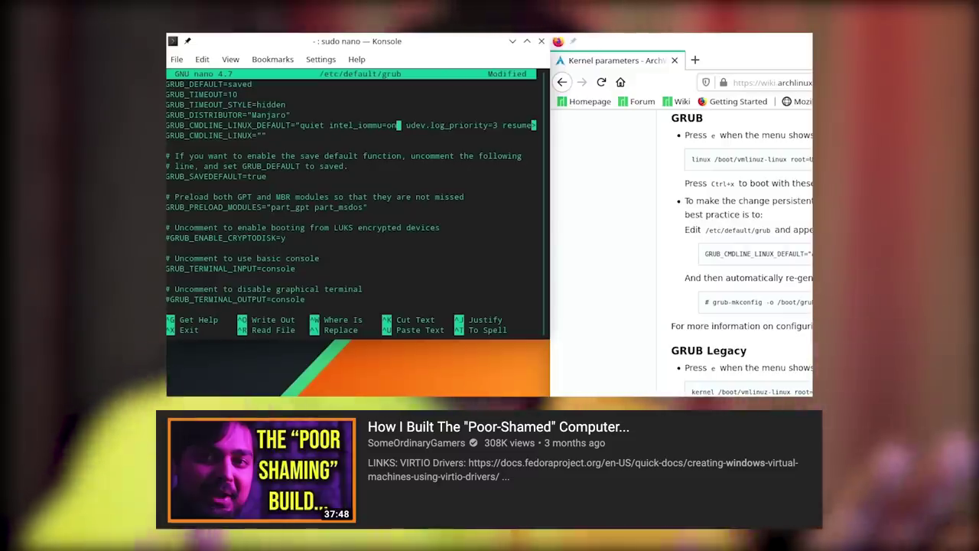
key(ctrl+o)
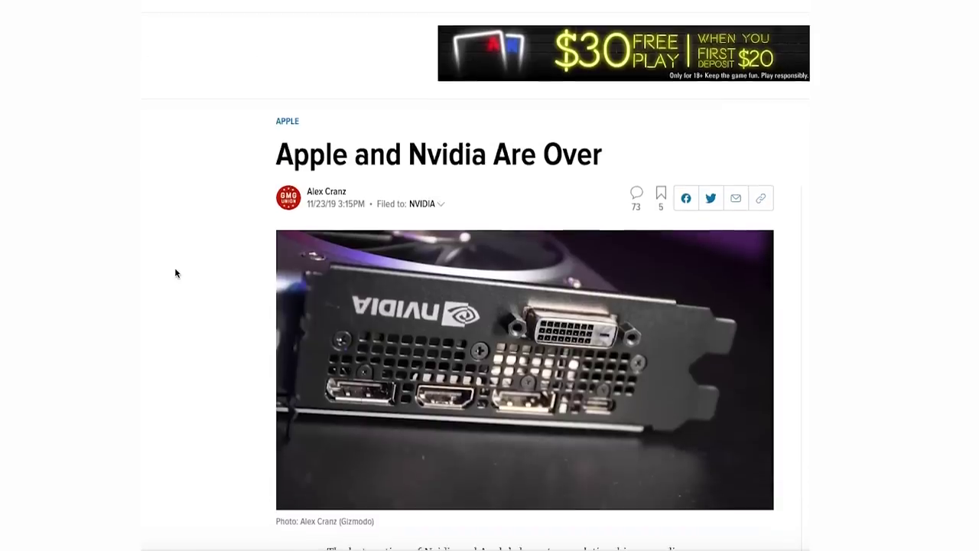
Scroll through the Gizmodo 'Apple and Nvidia Are Over' article to the CUDA 10.2 paragraph.
scroll(176, 273, down, 2)
scroll(175, 273, down, 2)
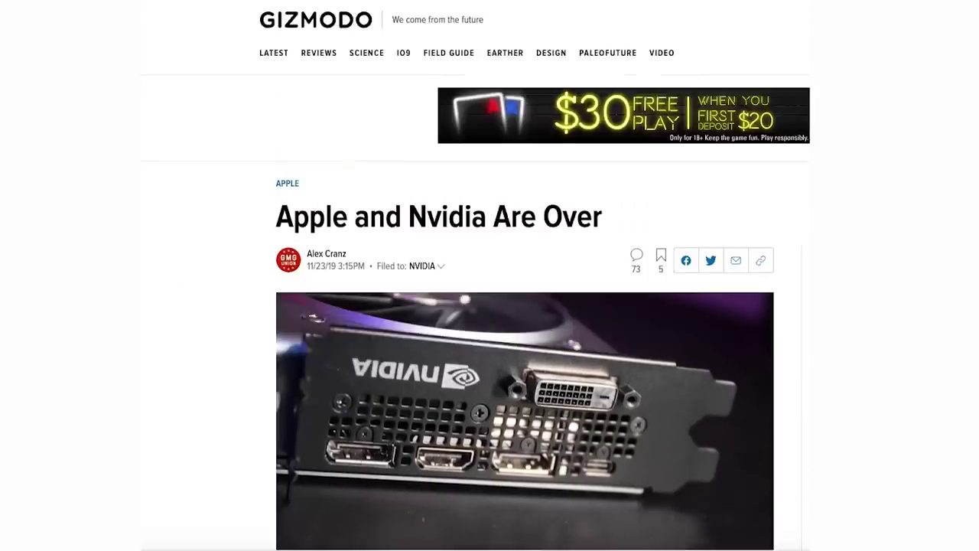
scroll(525, 276, down, 5)
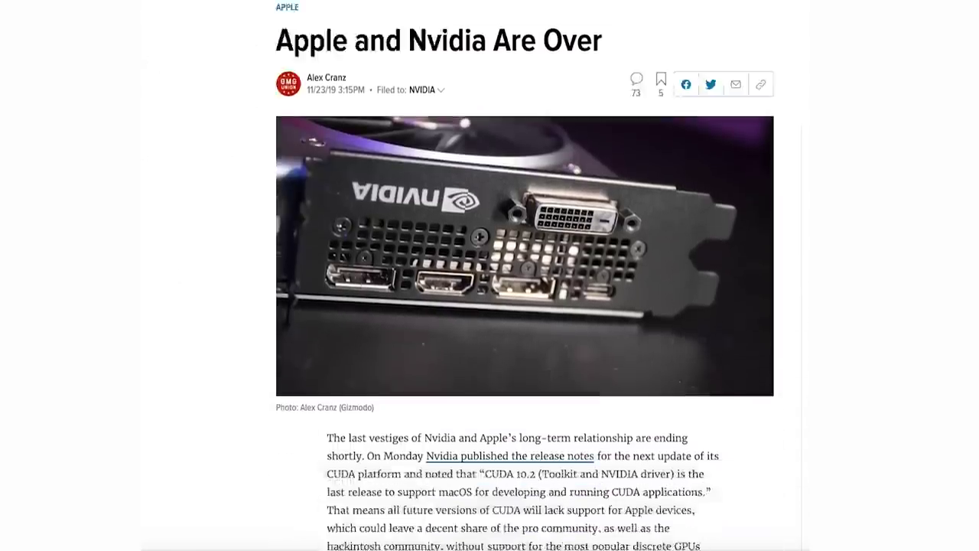
scroll(525, 276, down, 3)
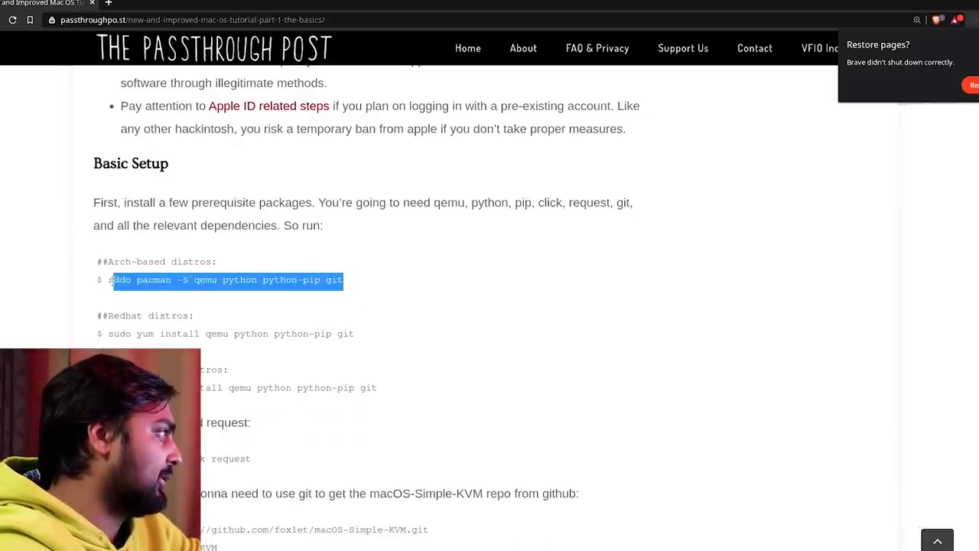
Paste and run the Arch pacman command for qemu, python, python-pip and git, entering the sudo password.
right_click(111, 280)
click(130, 283)
key(alt+Tab)
right_click(630, 234)
click(647, 255)
drag(647, 138, 647, 126)
key(Return)
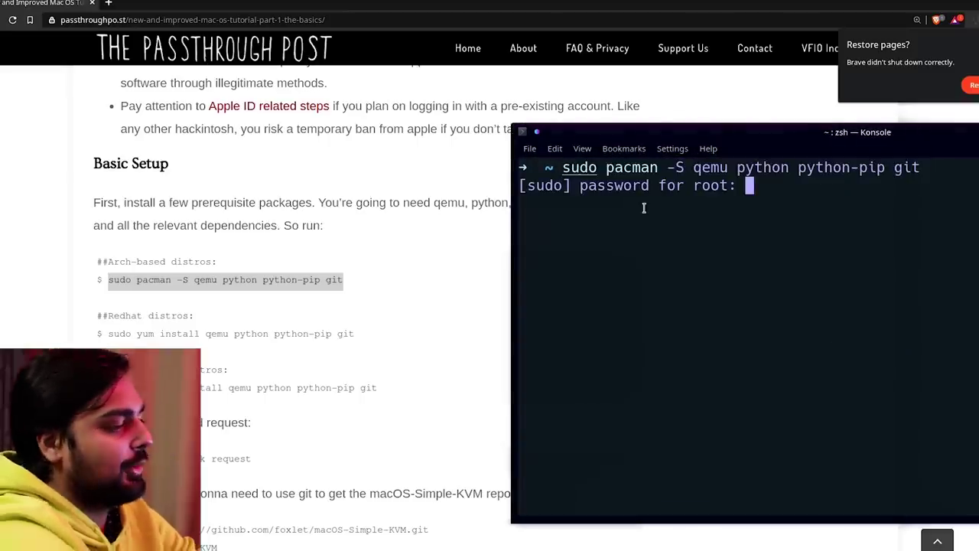
key(Return)
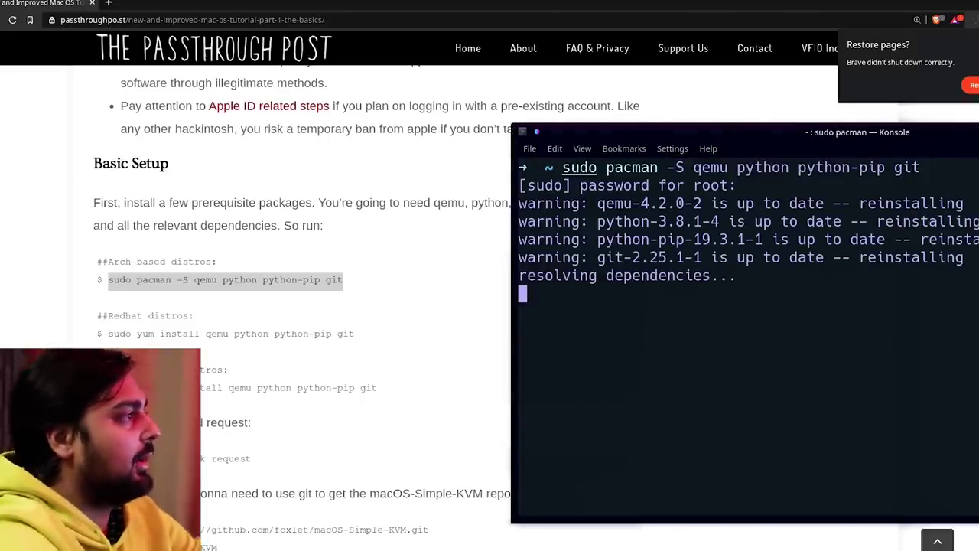
Confirm the package installation with y, then run pip install click request.
drag(711, 131, 340, 130)
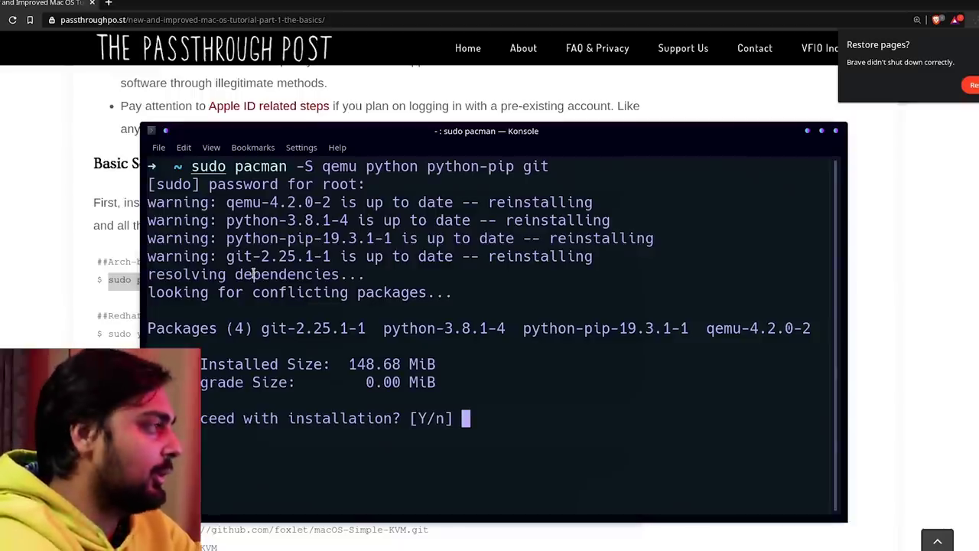
text(y)
key(Return)
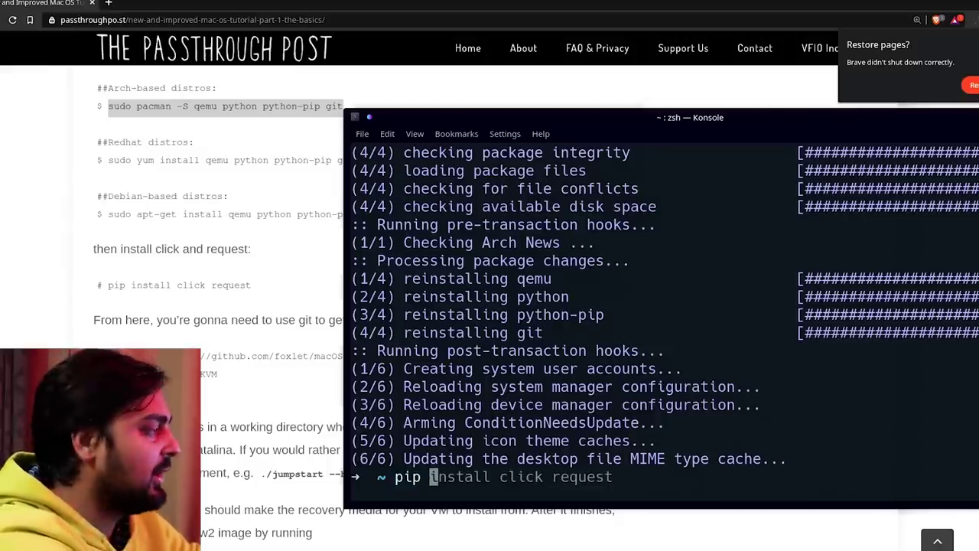
text( install click)
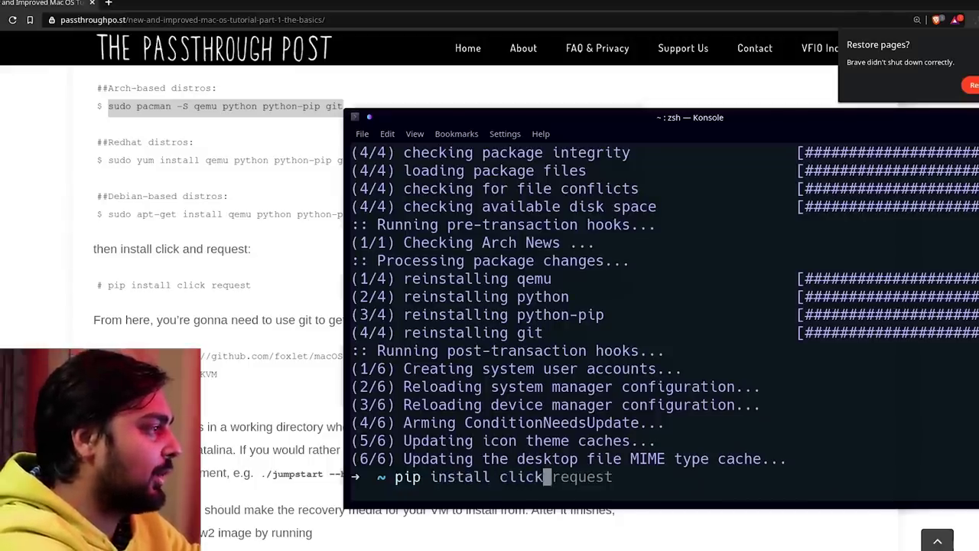
text( request)
key(Return)
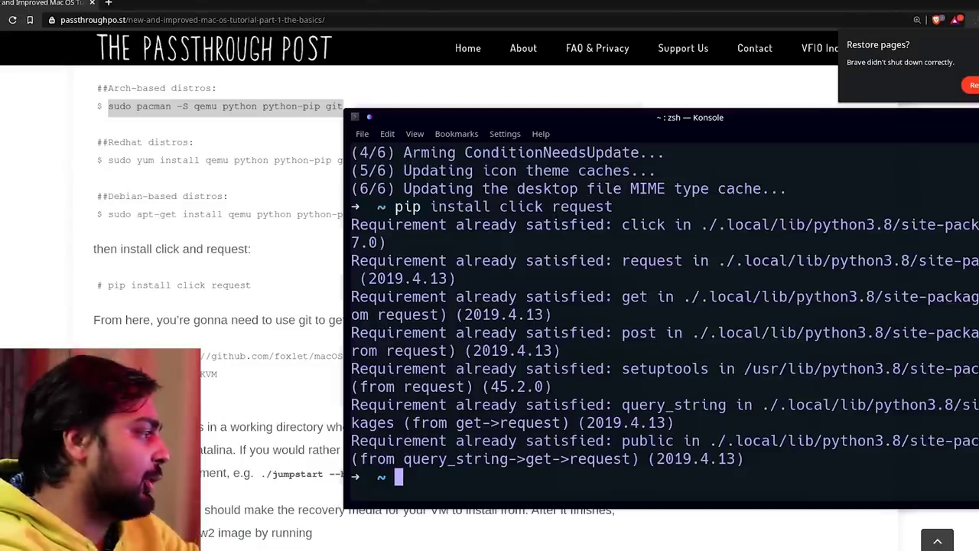
Close the Konsole window and open Dolphin at the Home folder.
click(576, 550)
right_click(575, 550)
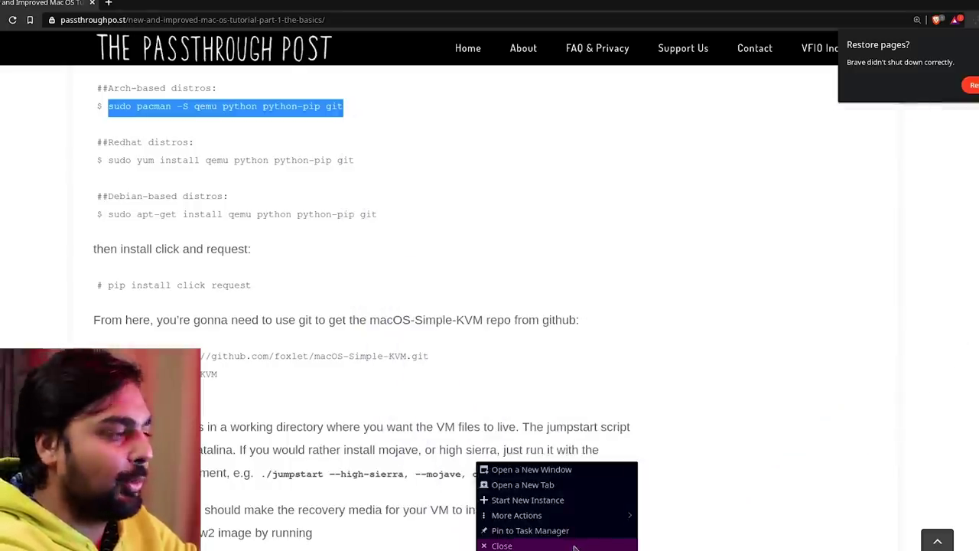
click(575, 545)
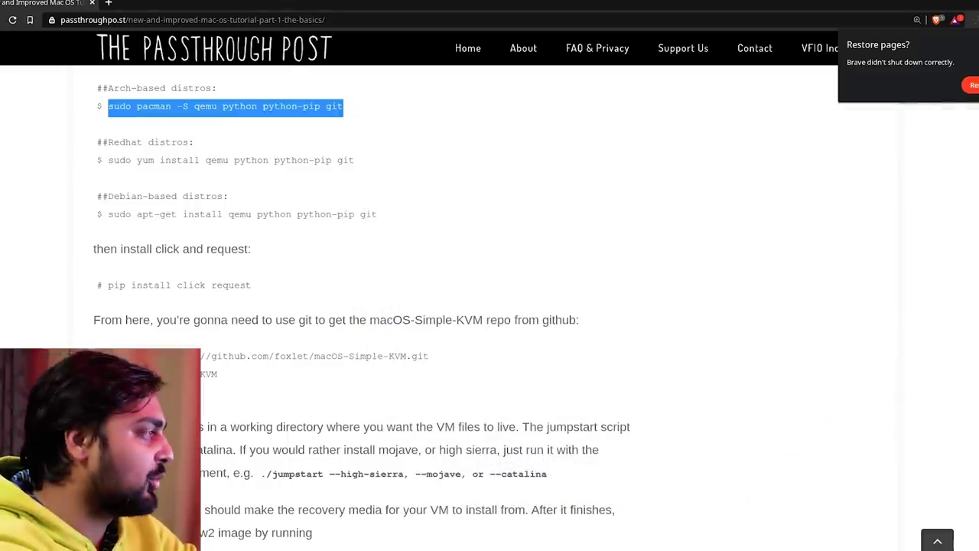
key(super+e)
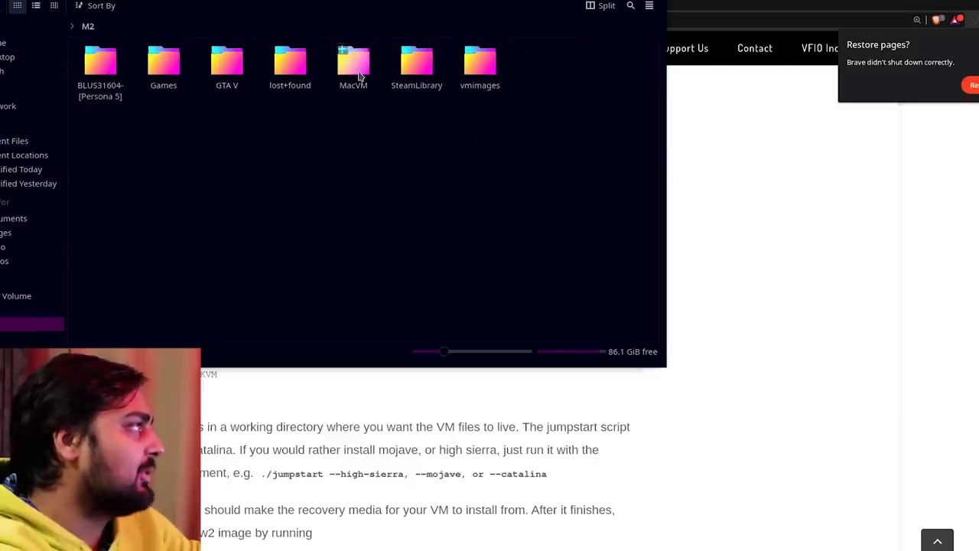
Permanently delete the old macOS-Simple-KVM folder from MacVM.
click(354, 61)
drag(187, 153, 71, 43)
key(shift+Delete)
key(Return)
click(86, 26)
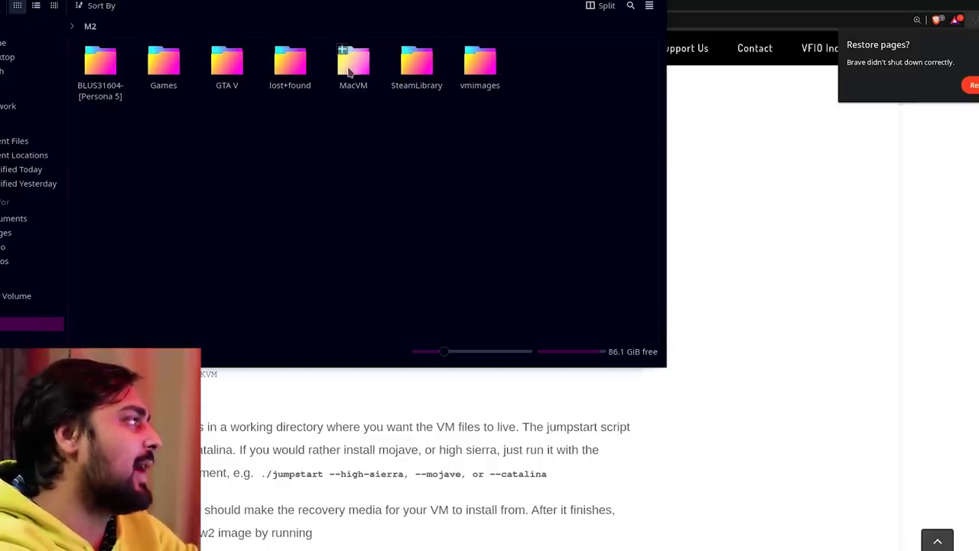
Reopen the empty MacVM folder and open a terminal inside it.
click(366, 60)
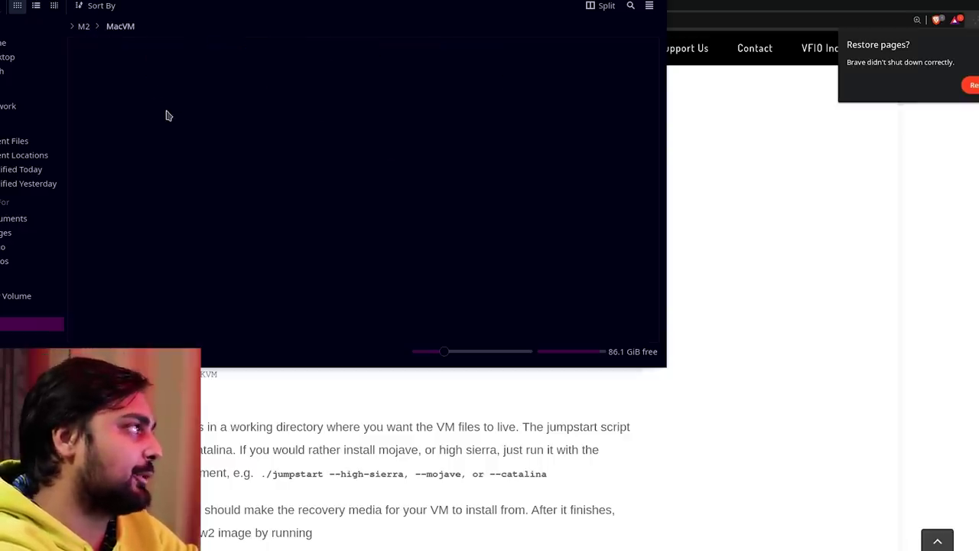
right_click(237, 136)
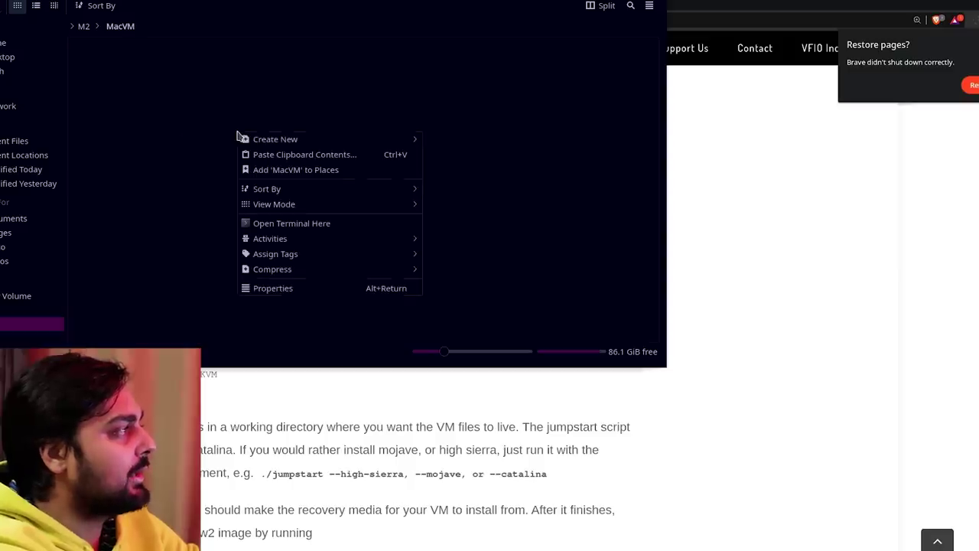
click(298, 223)
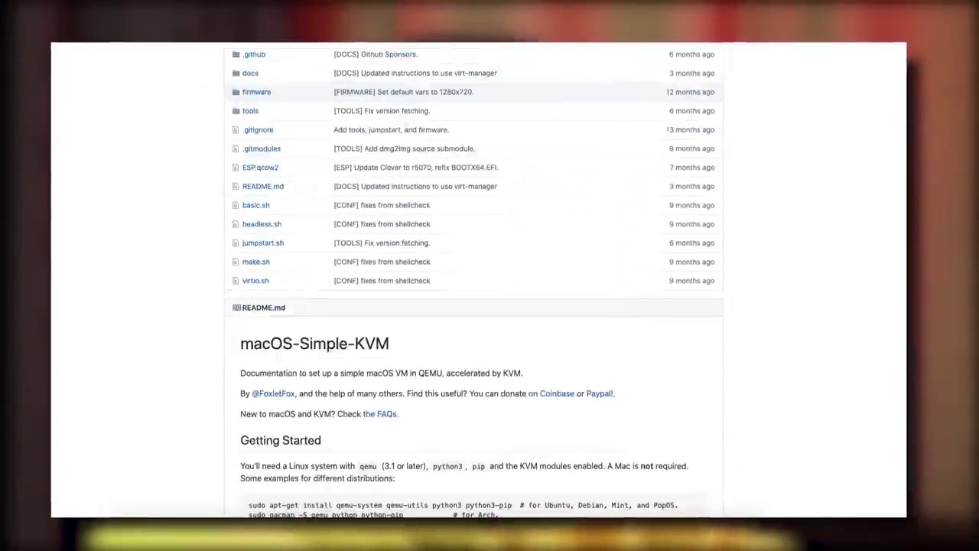
Run the tutorial's git clone of foxlet/macOS-Simple-KVM in the MacVM terminal and confirm the new folder.
scroll(567, 273, down, 8)
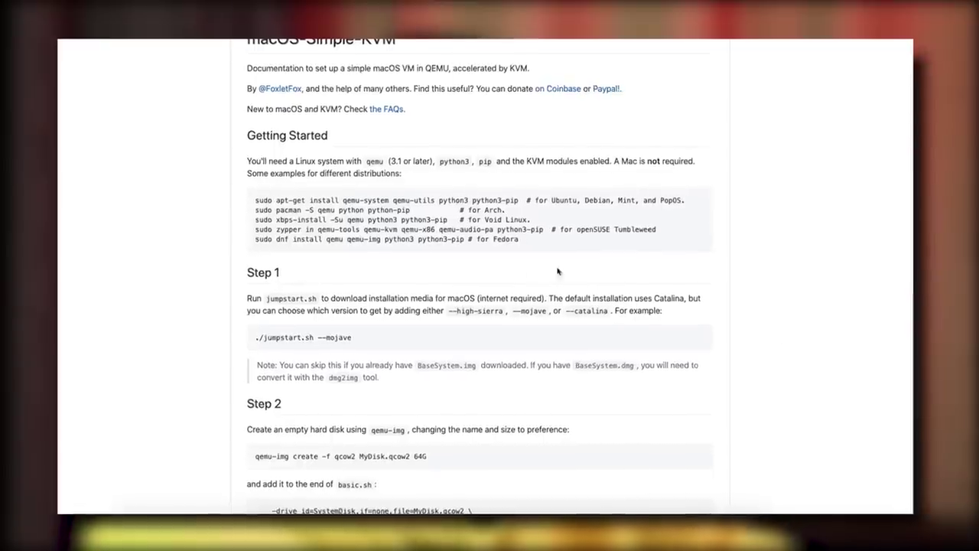
scroll(566, 272, down, 4)
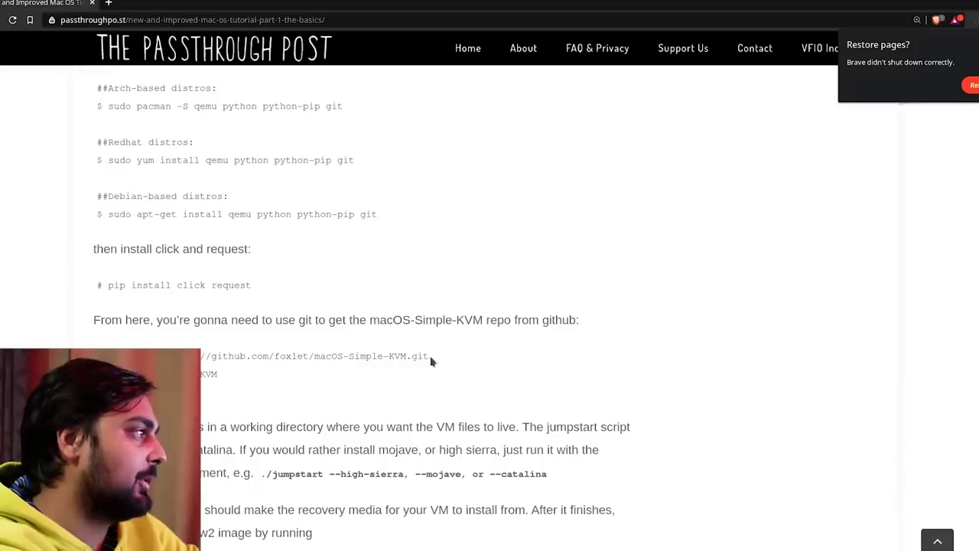
drag(429, 357, 192, 356)
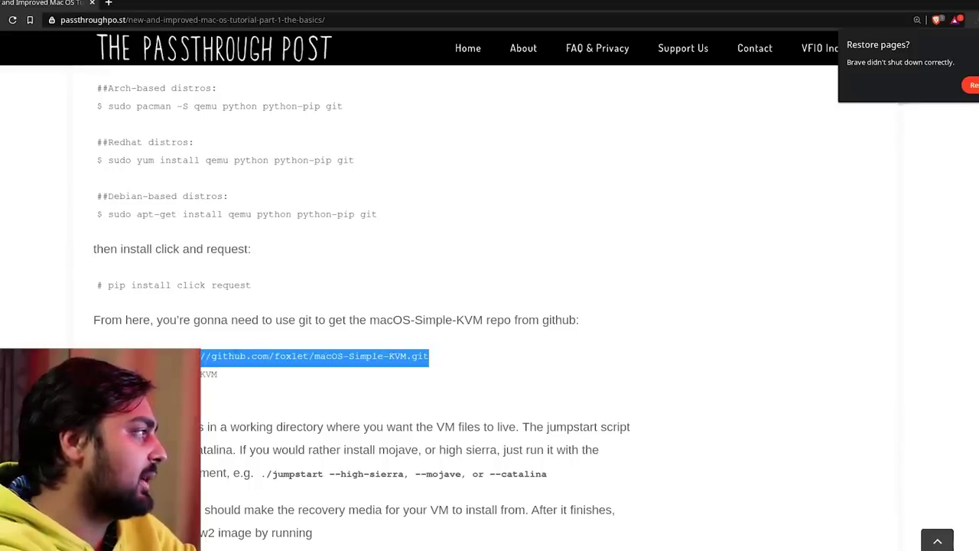
key(alt+Tab)
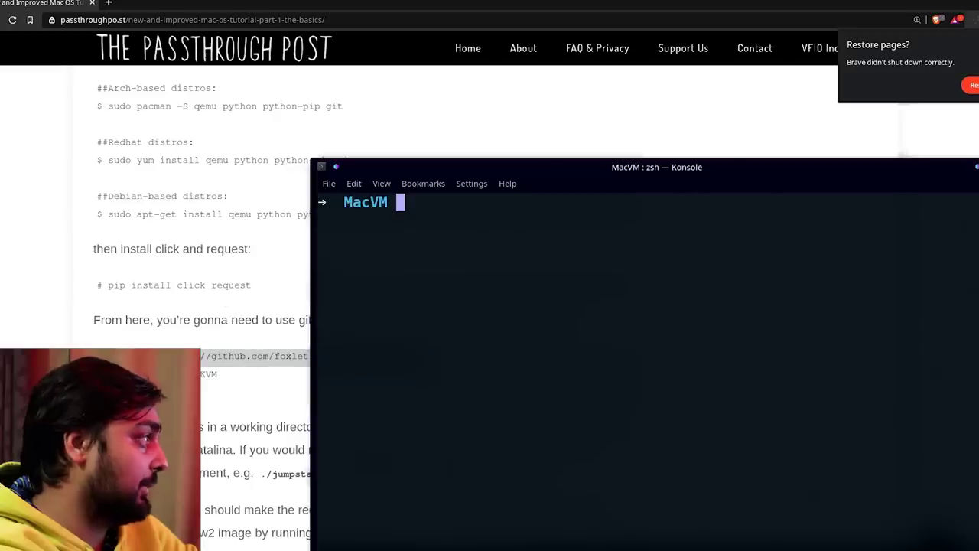
right_click(473, 274)
click(512, 296)
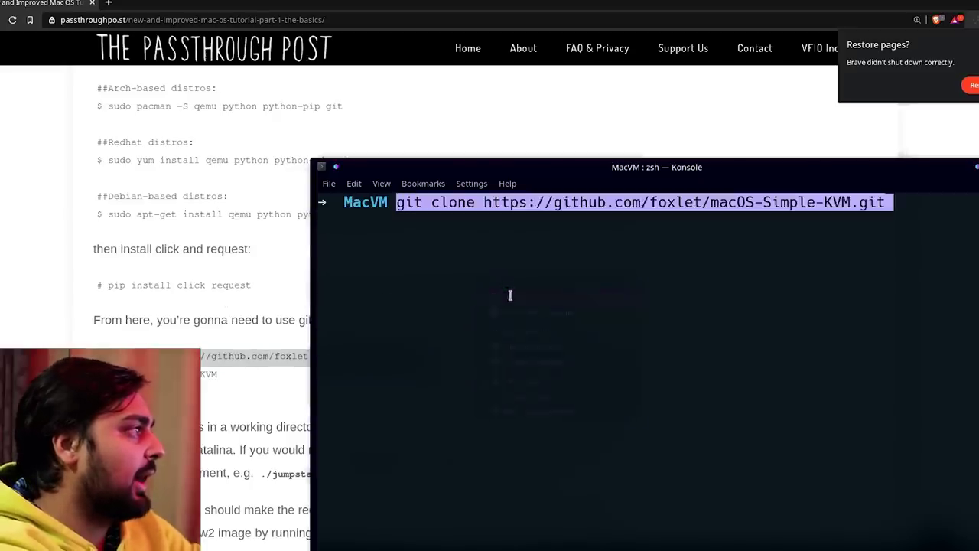
key(Return)
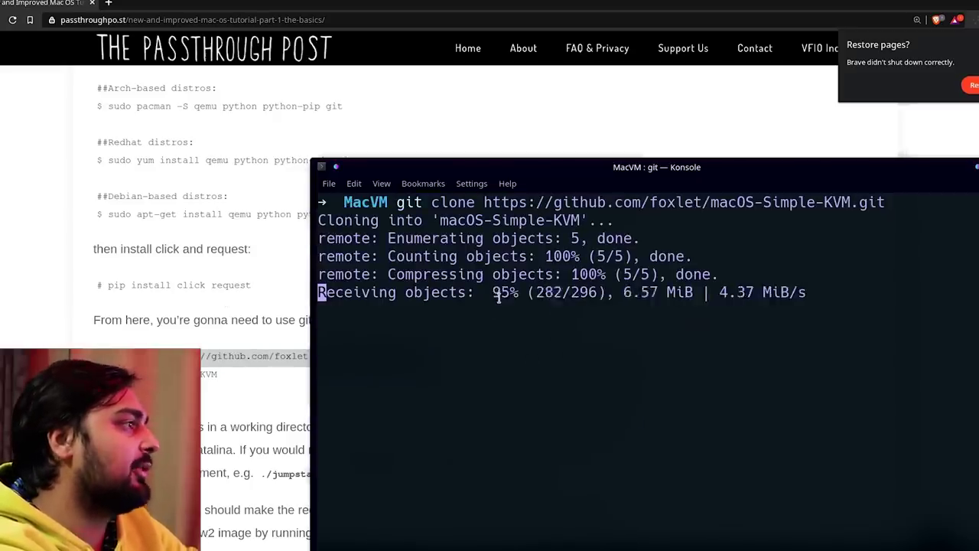
key(alt+Tab)
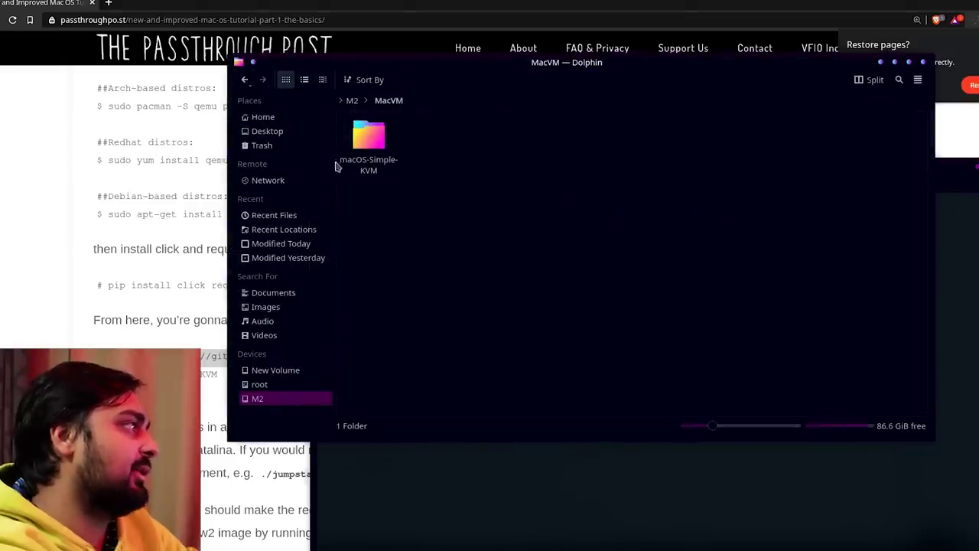
click(814, 445)
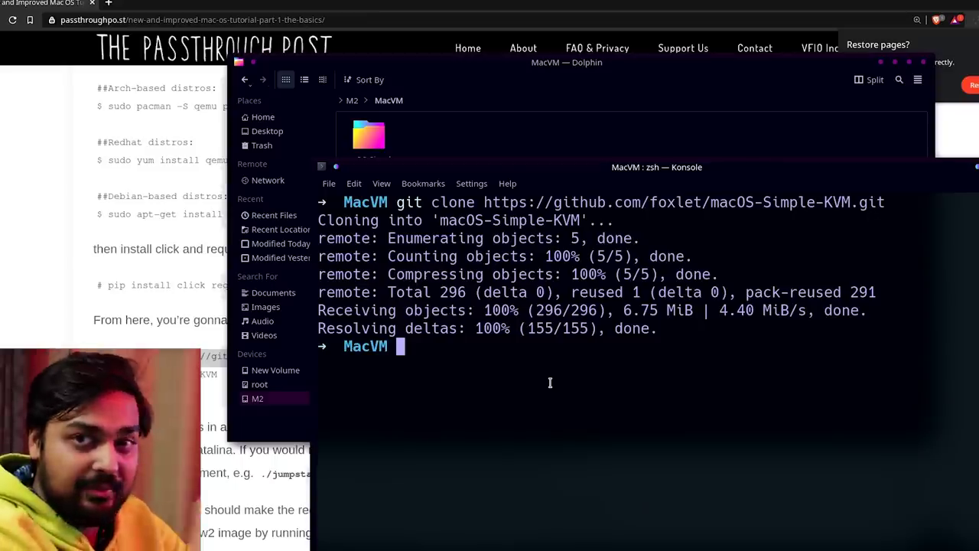
Enter the macOS-Simple-KVM folder and run ./jumpstart.sh to fetch BaseSystem.
text(cd)
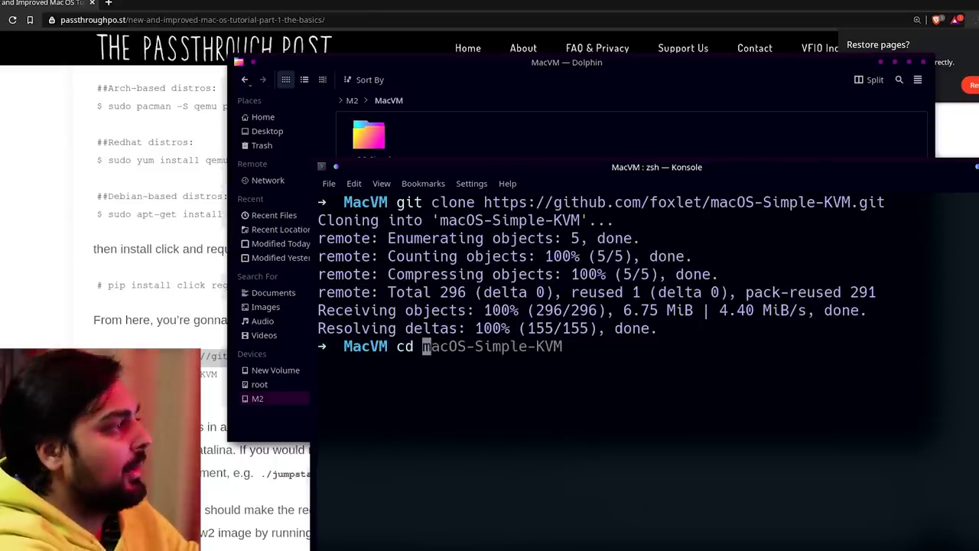
key(Right)
key(Return)
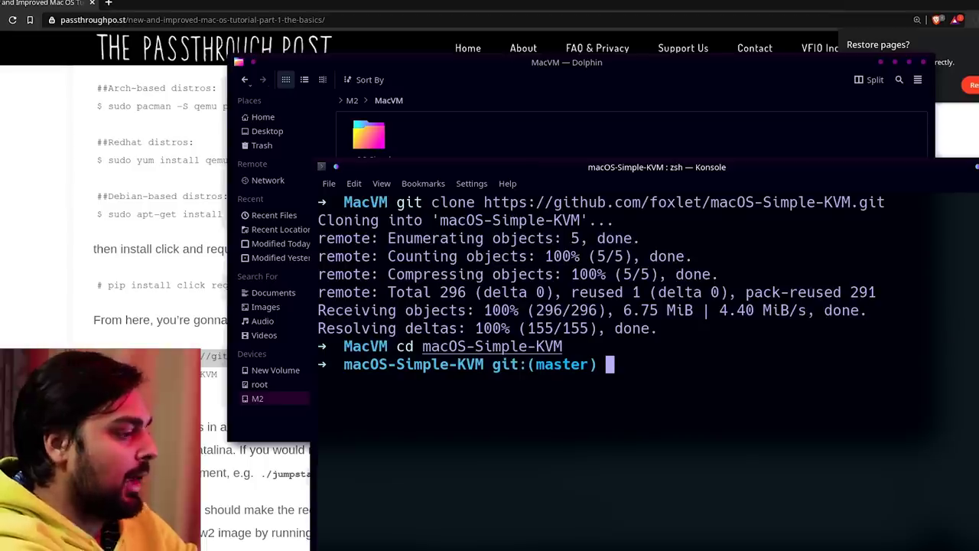
text(./jump)
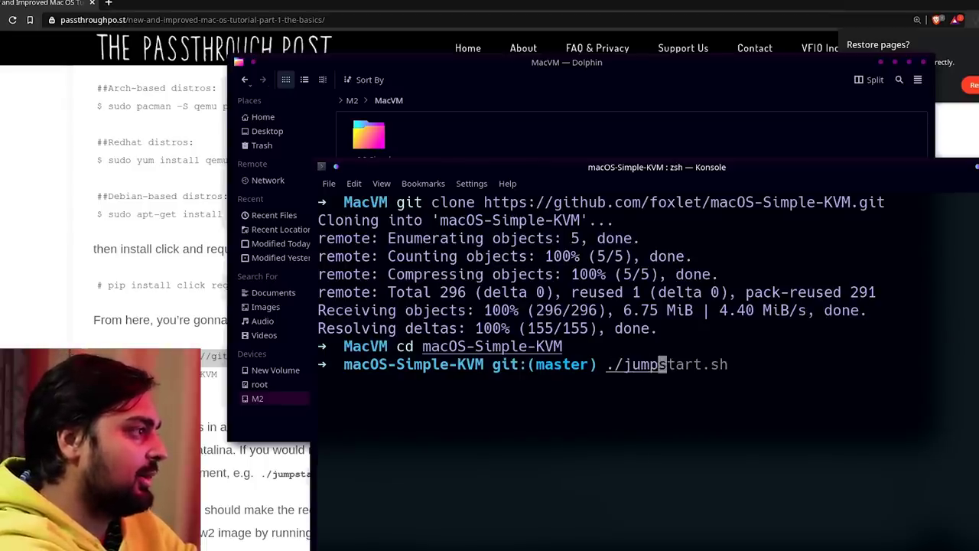
key(Right)
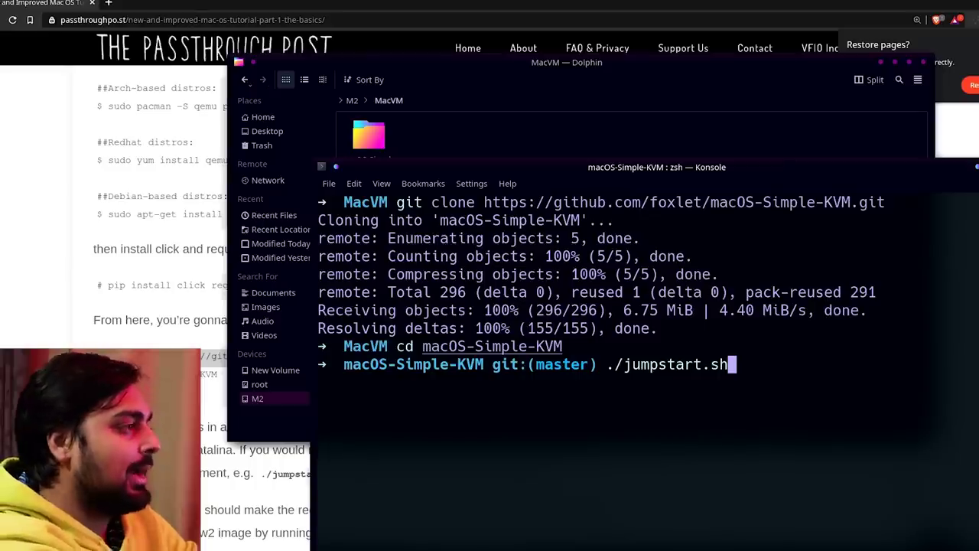
text(--hog)
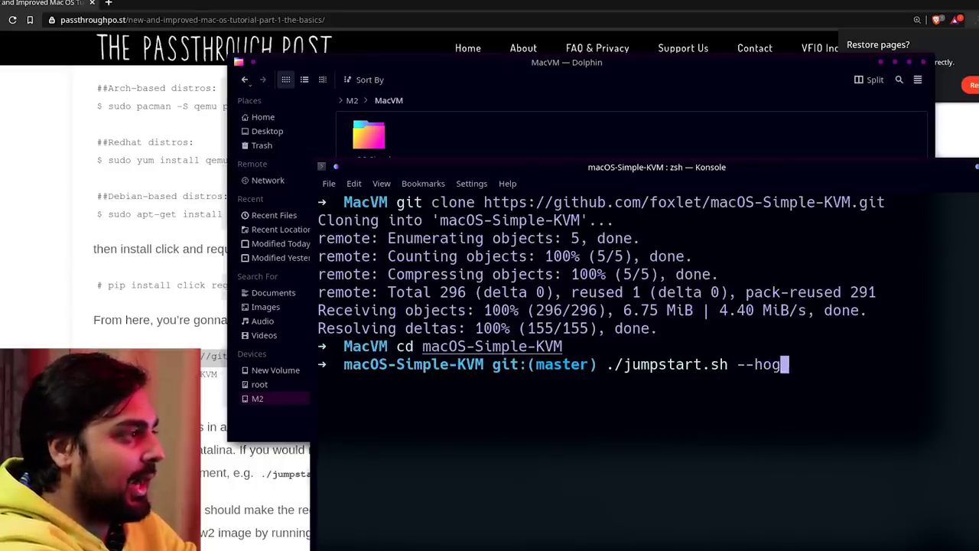
key(BackSpace)
key(BackSpace)
key(BackSpace)
key(BackSpace)
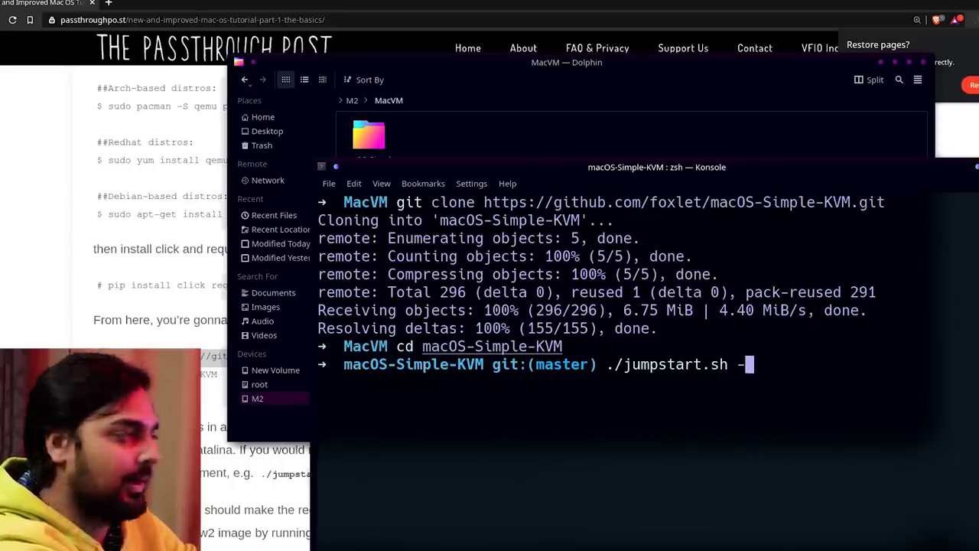
key(BackSpace)
key(BackSpace)
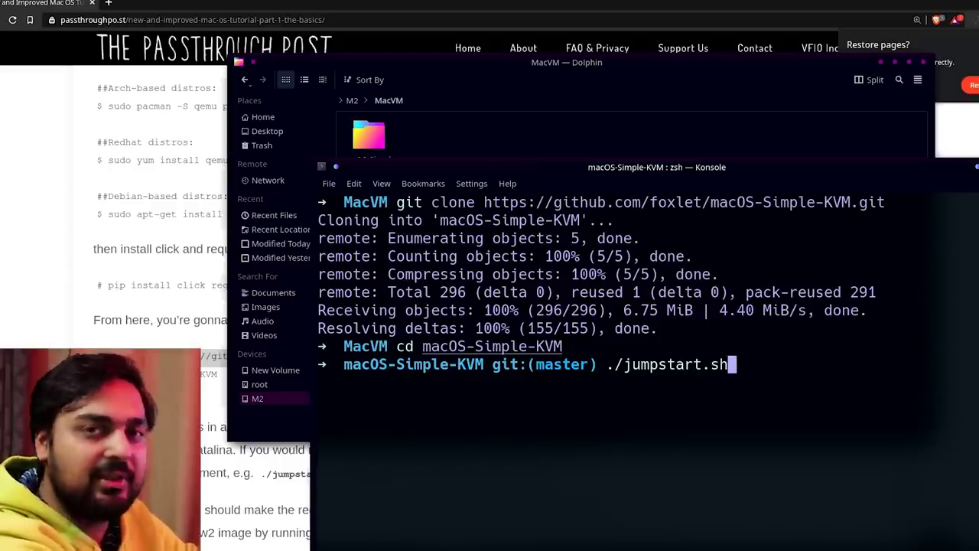
key(Return)
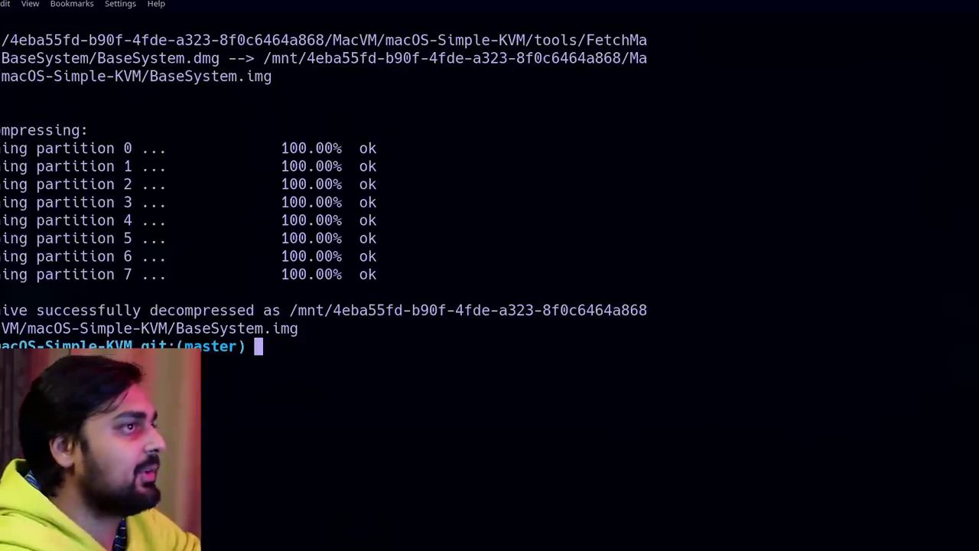
Run qemu-img create -f qcow2 MyDisk.qcow2 64G, settling on 64G after trying 200G and 500G.
text(qeml)
key(BackSpace)
text(u-img )
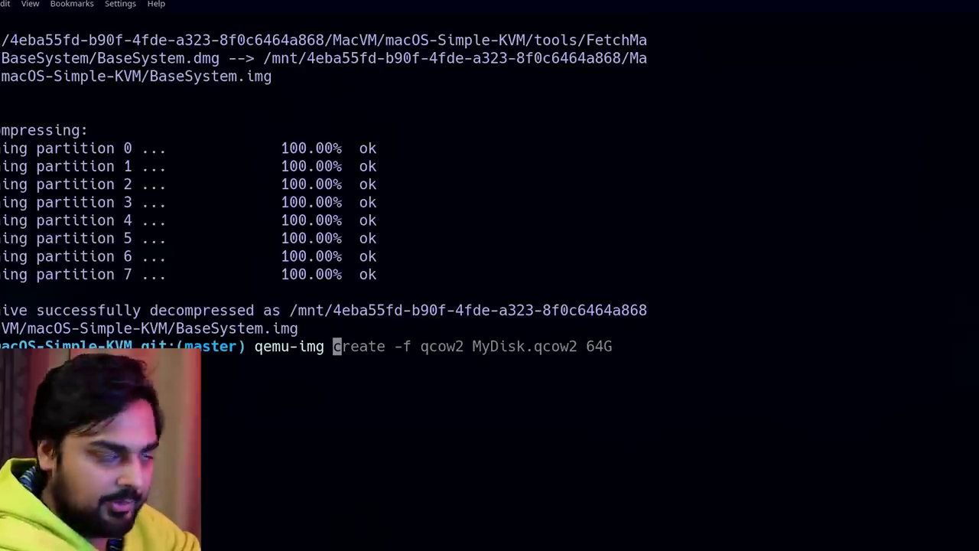
text(create )
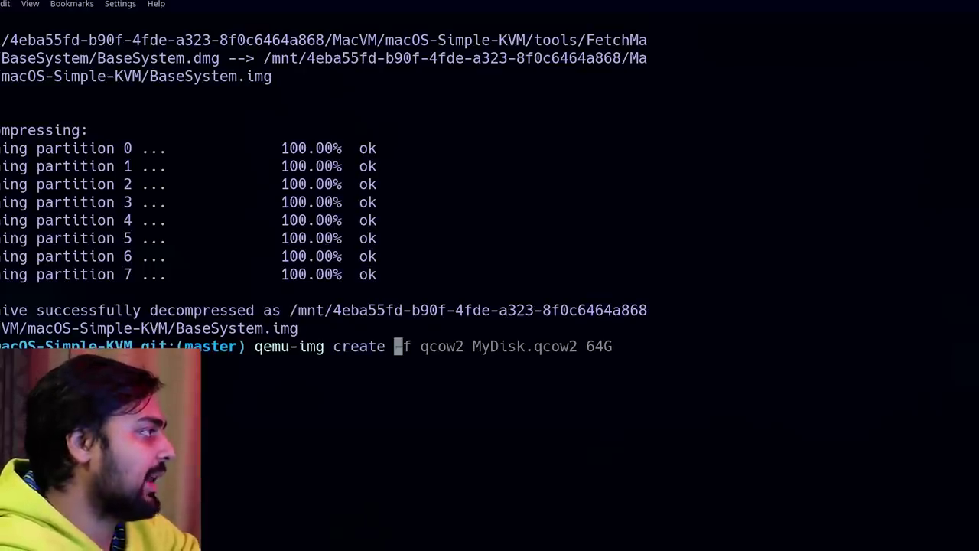
text(-f qcow)
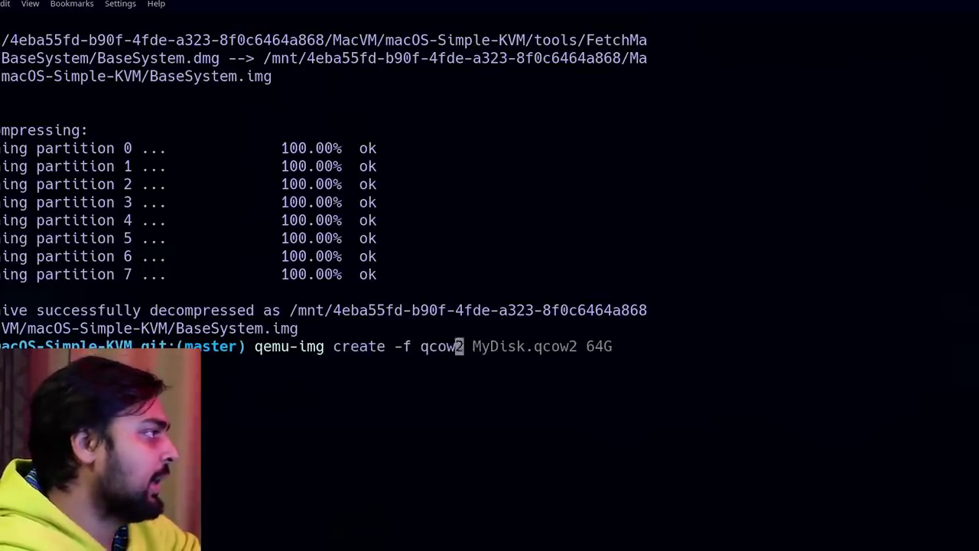
text(2 Mu)
key(BackSpace)
text(y)
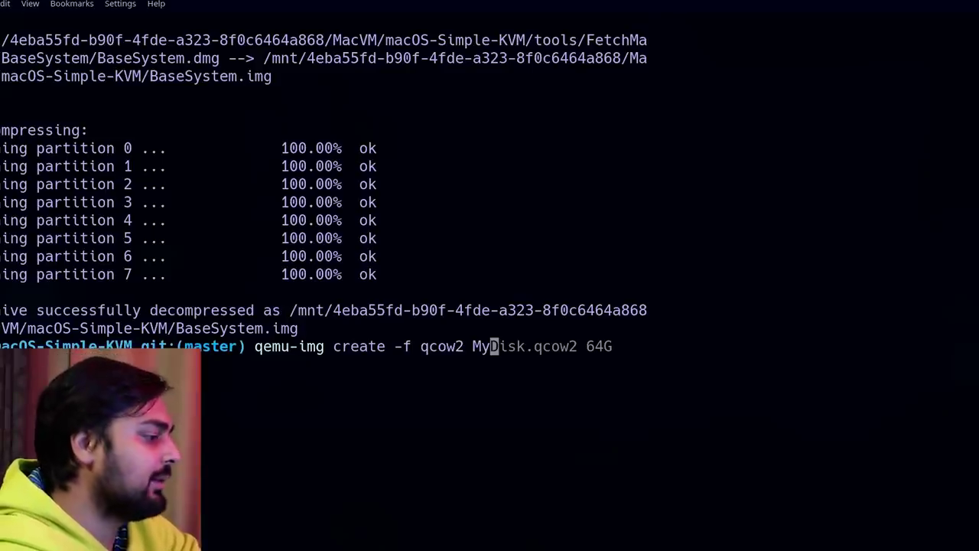
text(Disk.qc)
key(BackSpace)
text(qcow2 )
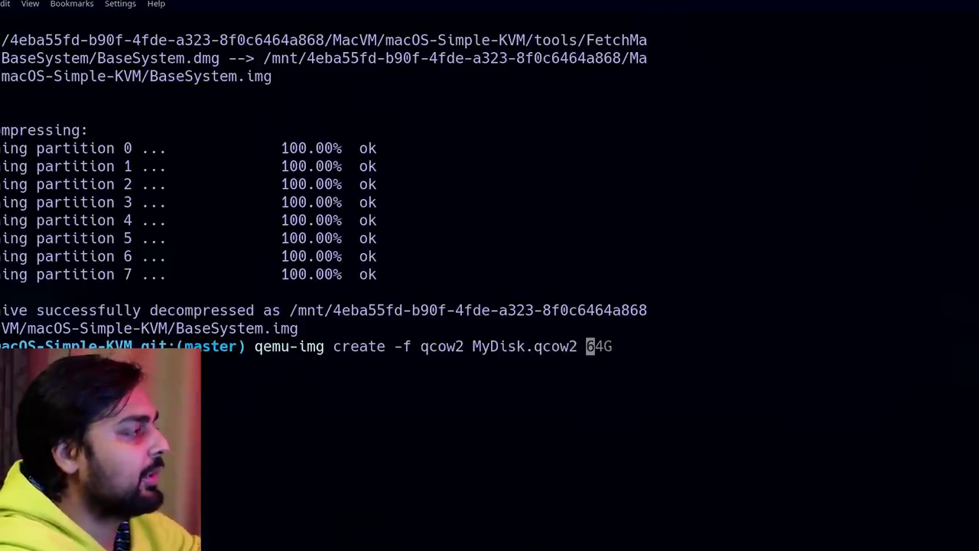
text(64G)
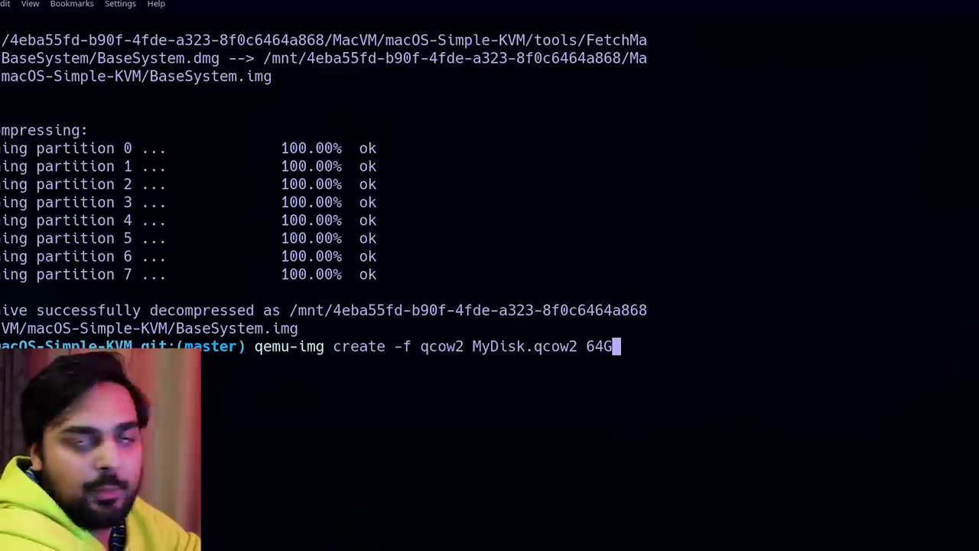
key(BackSpace)
key(BackSpace)
key(BackSpace)
text(200G)
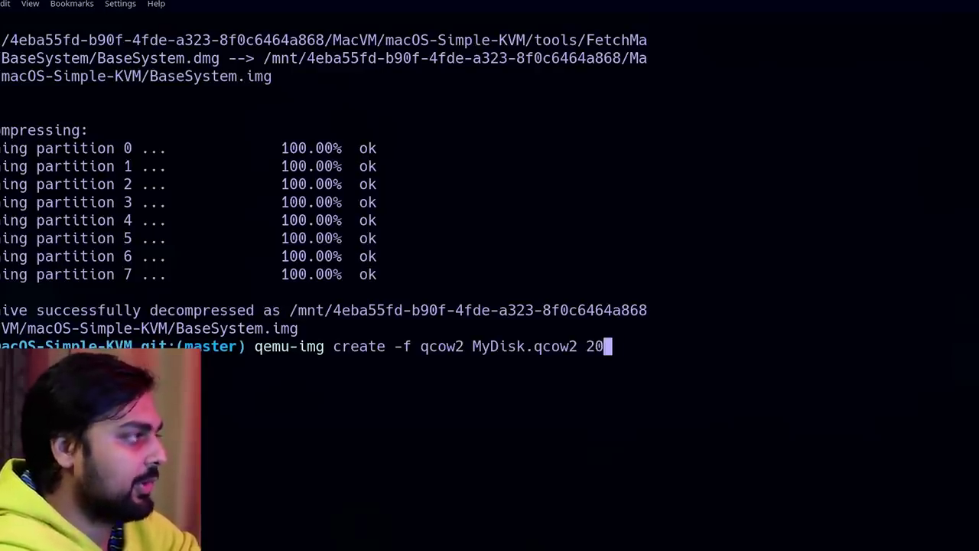
key(BackSpace)
key(BackSpace)
key(BackSpace)
key(BackSpace)
text(5-)
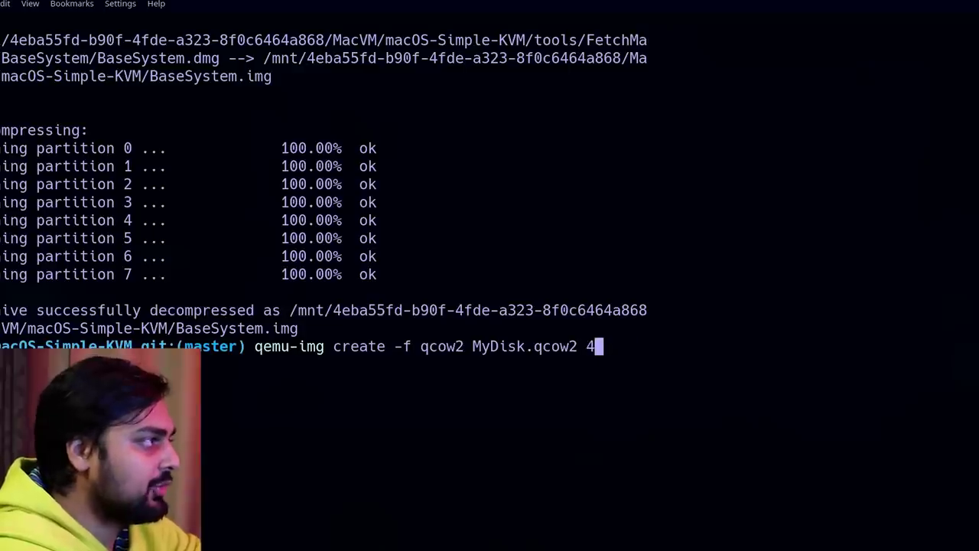
key(BackSpace)
text(00G)
key(BackSpace)
key(BackSpace)
key(BackSpace)
key(BackSpace)
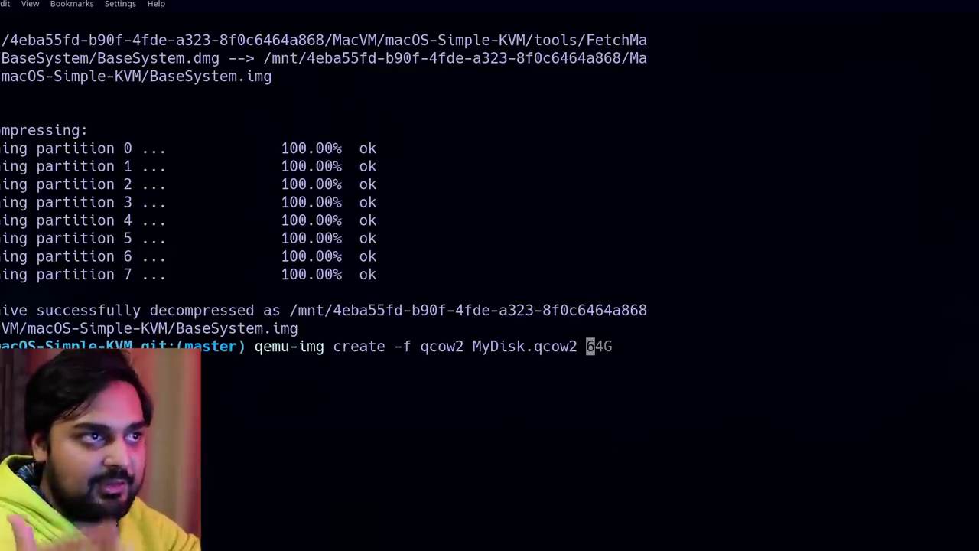
text(64G)
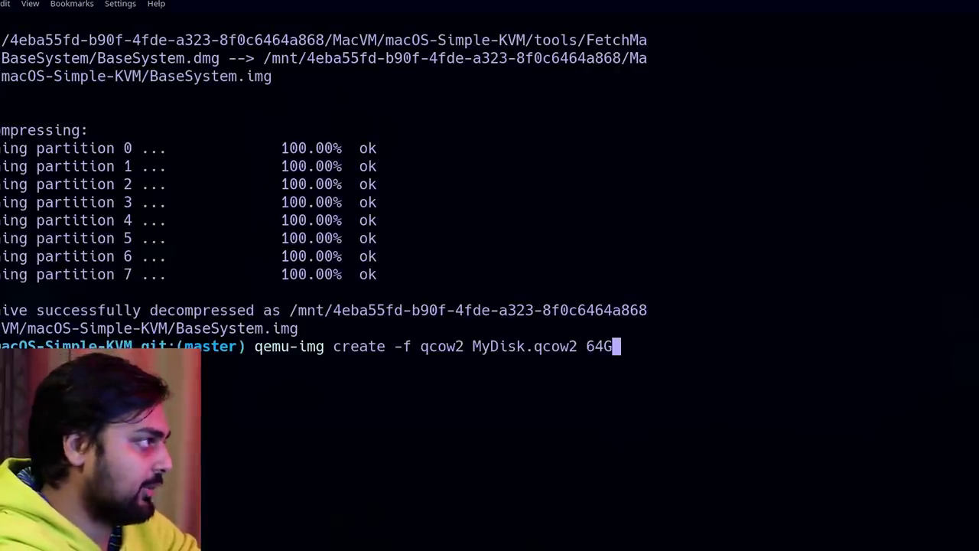
key(Return)
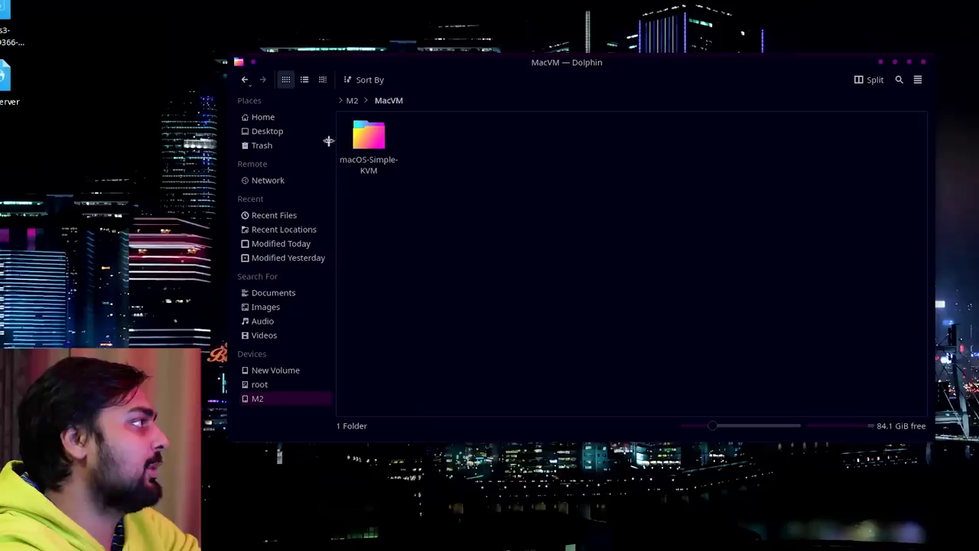
Open basic.sh from the macOS-Simple-KVM folder in Kate and move the editor window right.
click(380, 148)
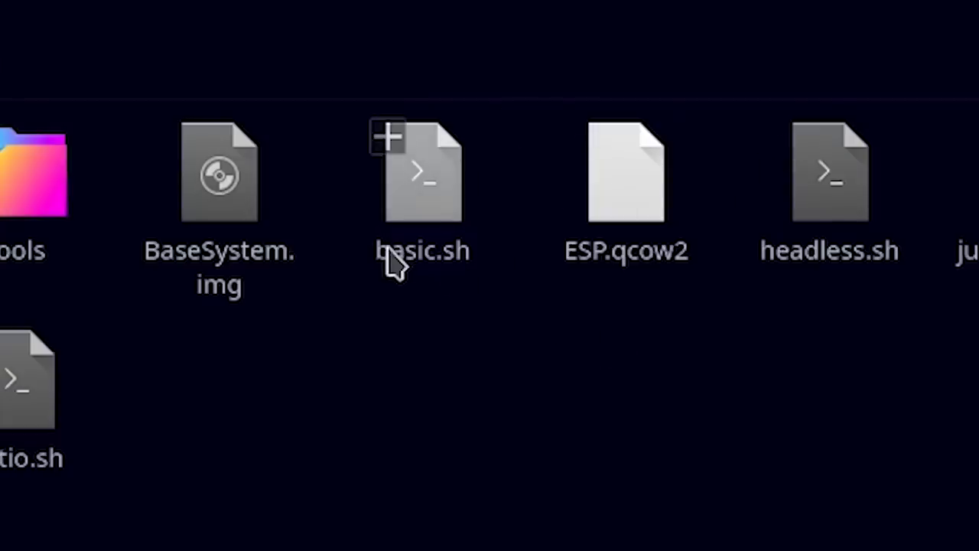
right_click(394, 264)
click(429, 269)
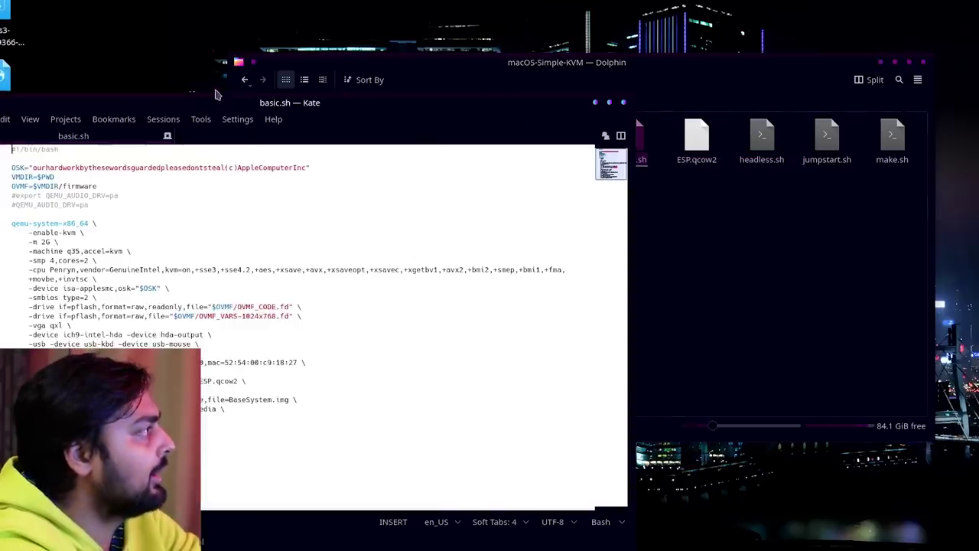
drag(216, 95, 598, 78)
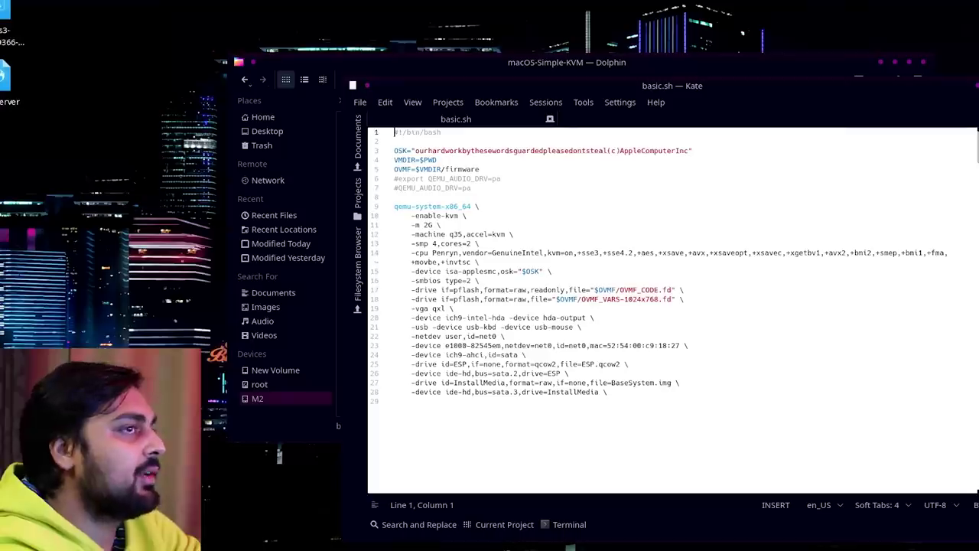
Paste the -drive id=SystemDisk (MyDisk.qcow2) and ide-hd bus=sata.4 lines after line 28.
click(632, 392)
key(Return)
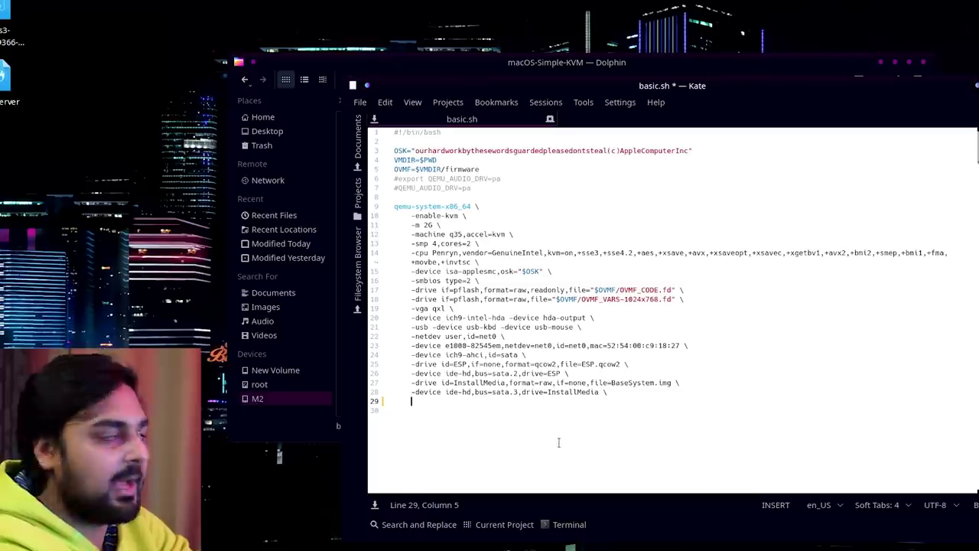
text(-drive id=SystemDisk,if=none,file=MyDisk.qcow2 \     -device ide-hd,bus=sata.4,drive=SystemDisk \)
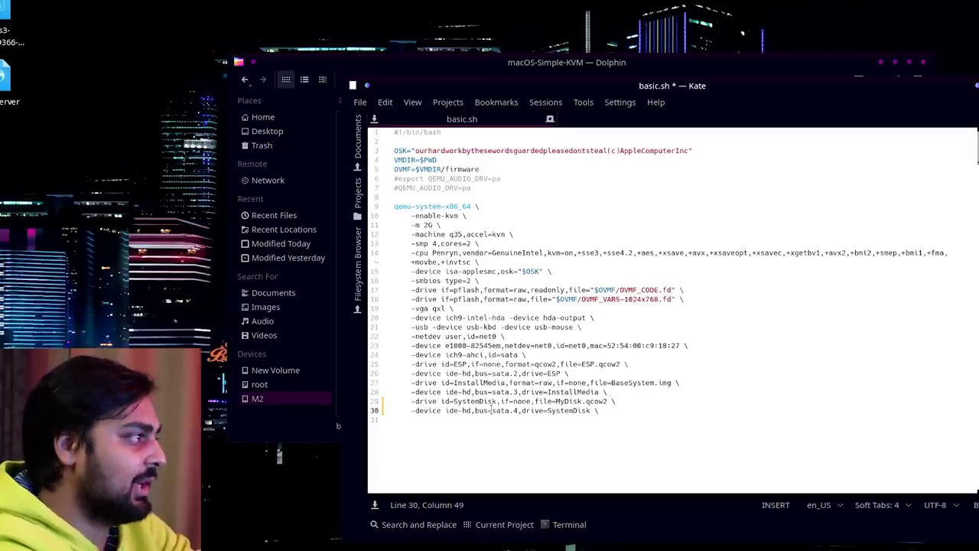
click(557, 400)
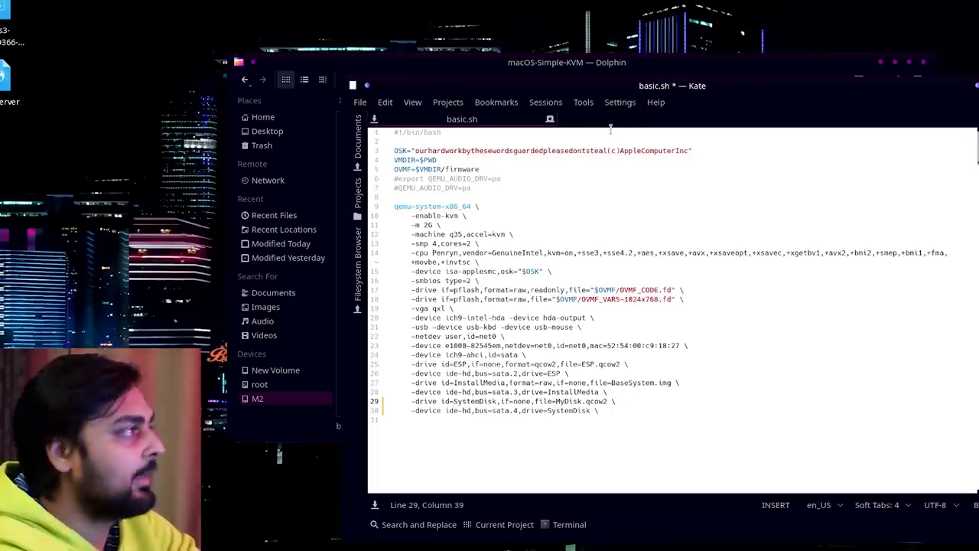
Copy the macOS-Simple-KVM folder path from Dolphin and insert it after file= before MyDisk.qcow2 on line 29.
click(633, 68)
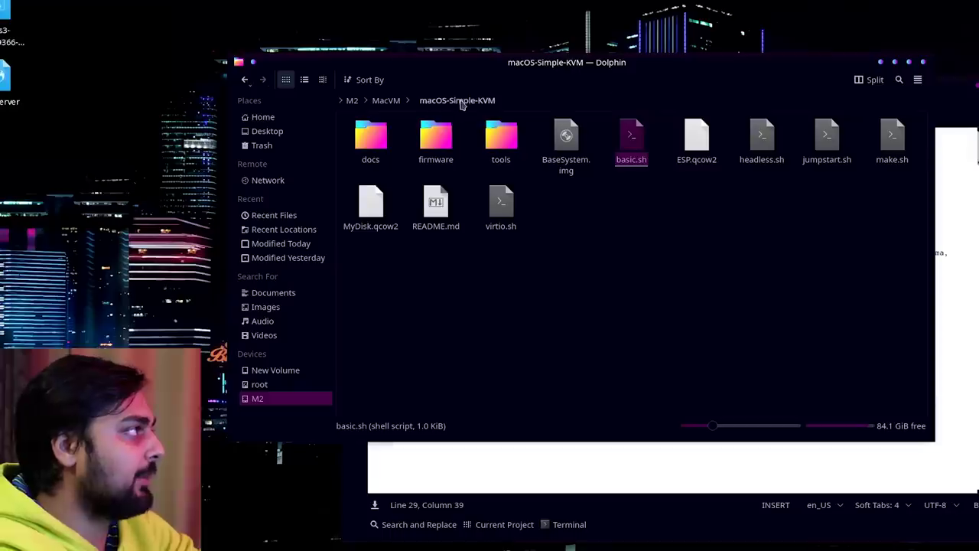
click(535, 99)
key(ctrl+a)
key(ctrl+c)
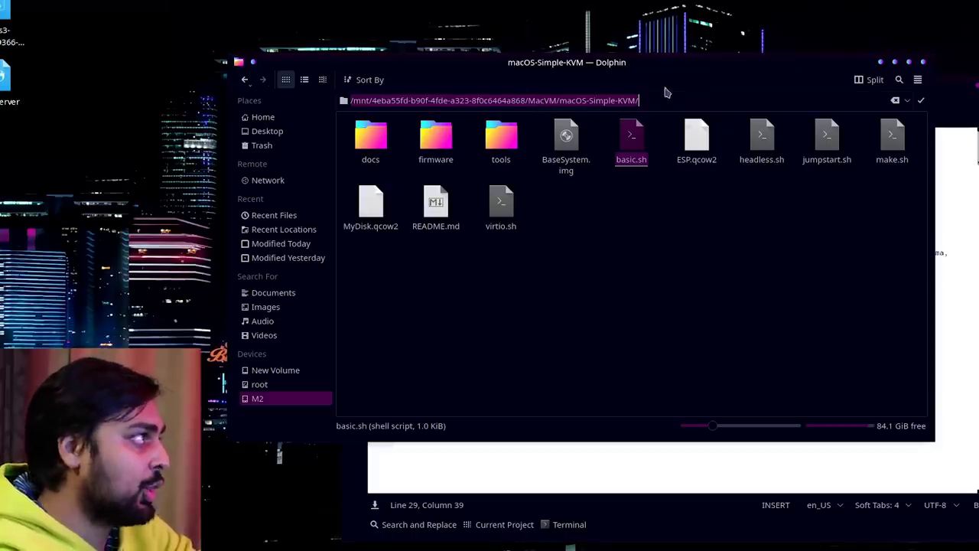
click(965, 232)
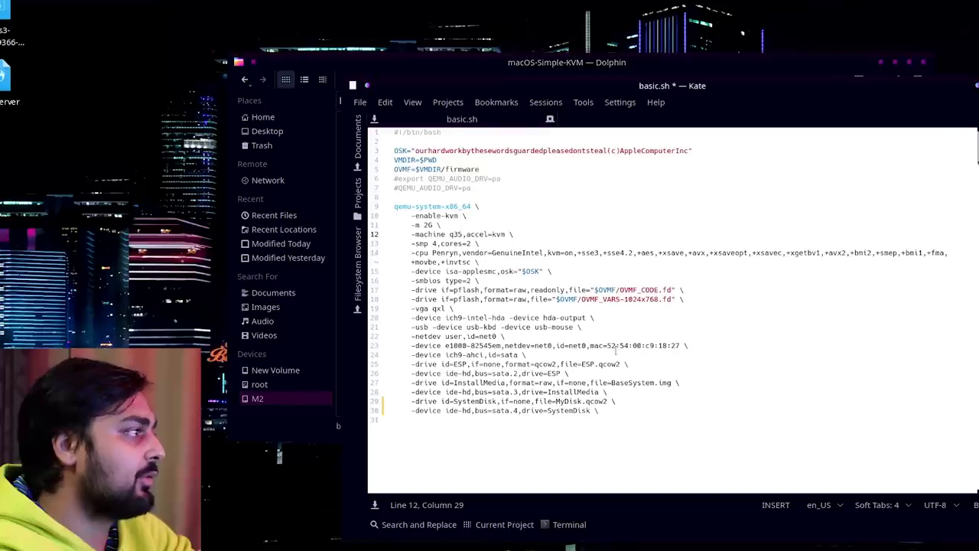
click(552, 401)
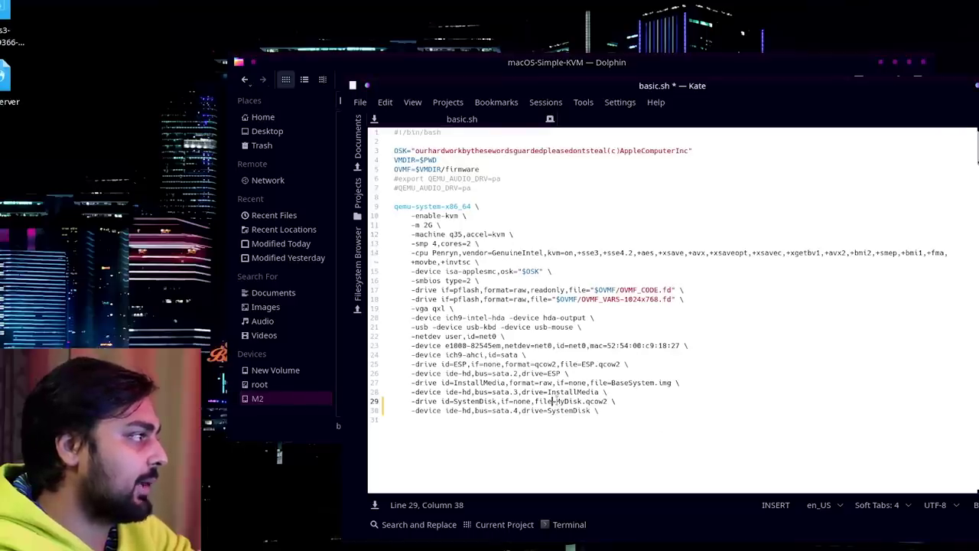
key(Right)
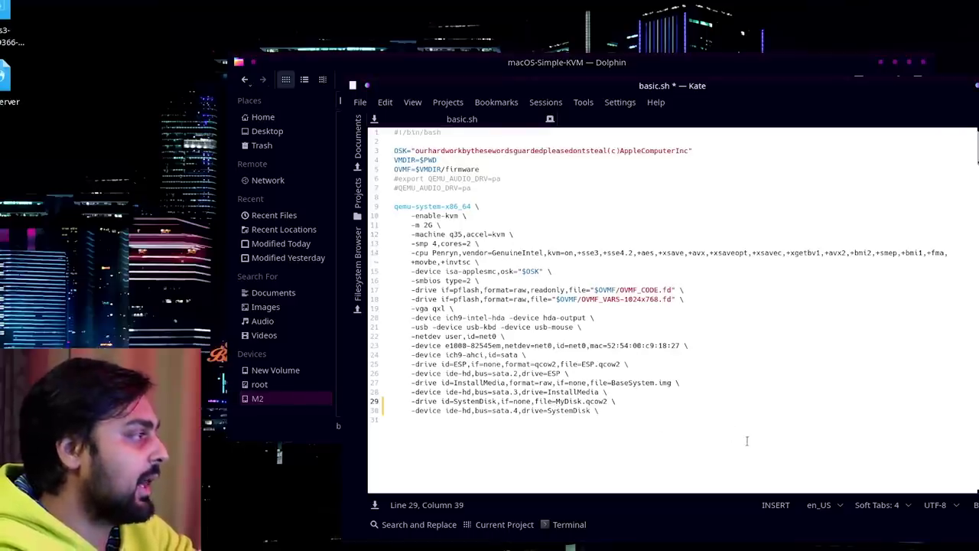
key(ctrl+v)
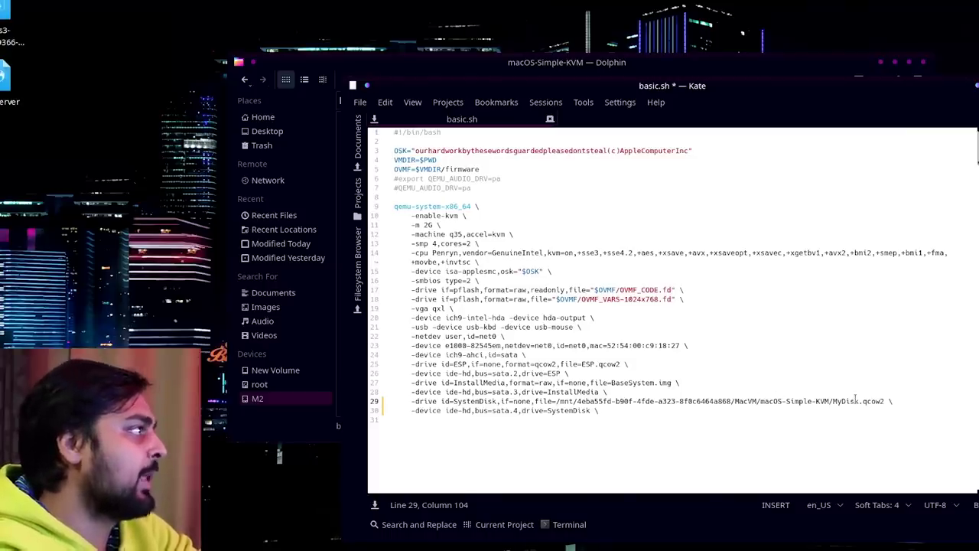
Change the memory value on line 11 from -m 2G to -m 16G.
click(430, 225)
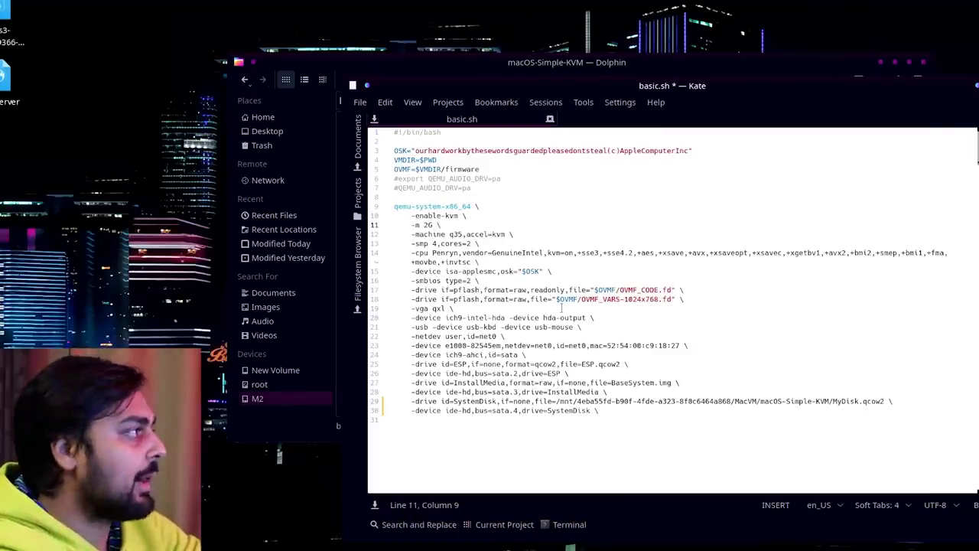
key(BackSpace)
text(16)
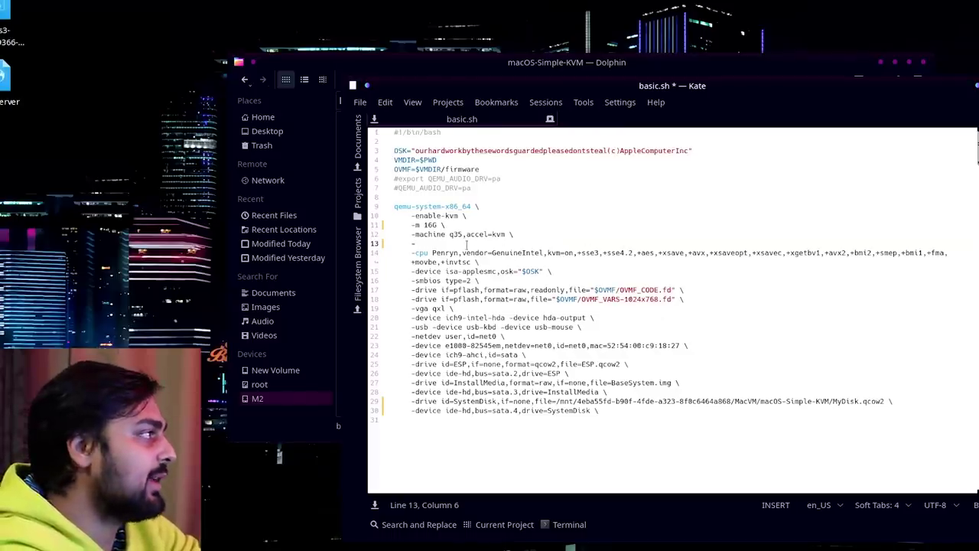
Complete line 13 as -smp cpus=16,cores=16,threads=1,sockets=1 \ in basic.sh.
text(smp cpu)
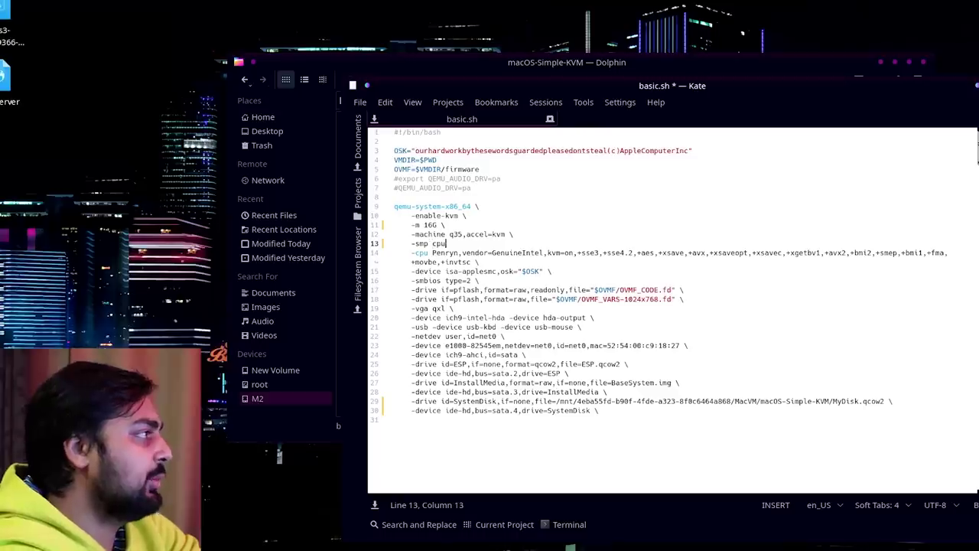
text(s)
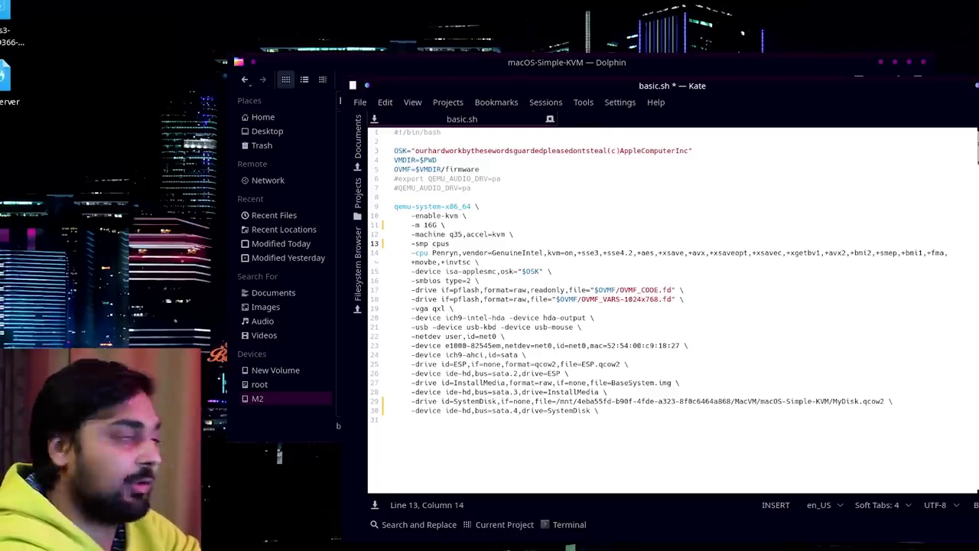
text(=)
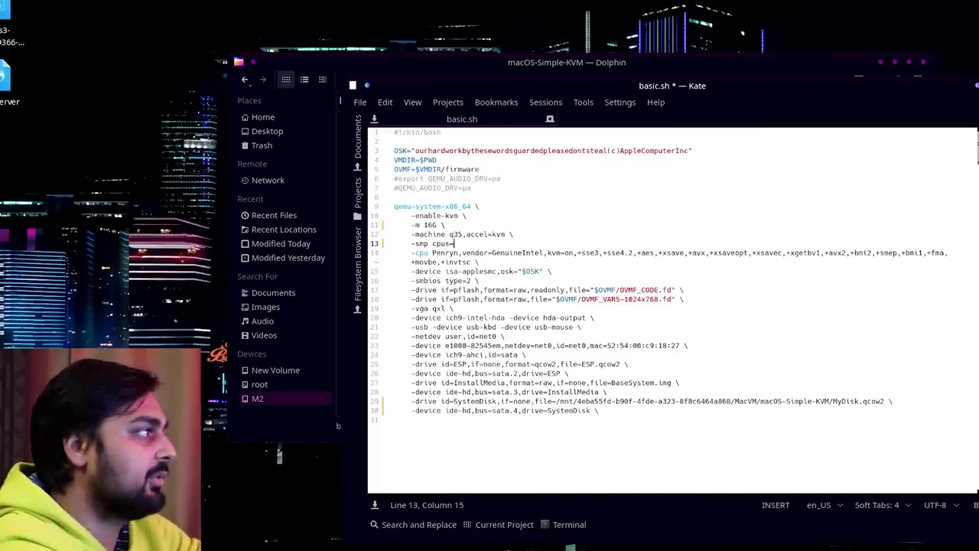
text(16,cores=16)
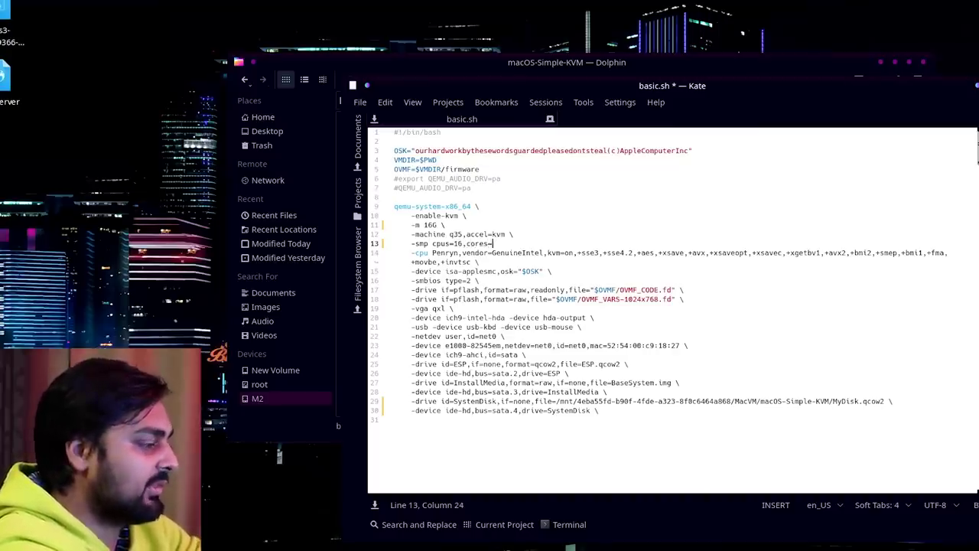
text(,threads=1,sockets=1)
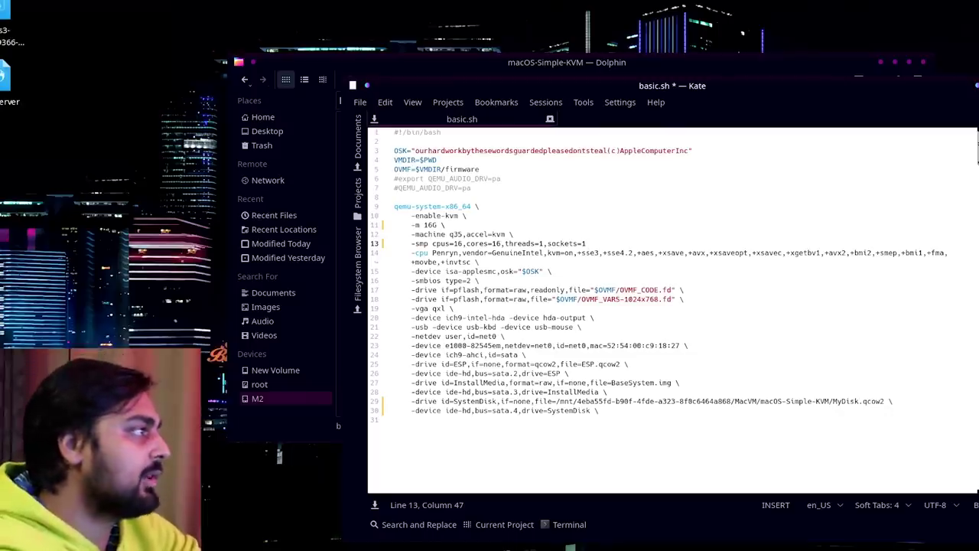
text(\)
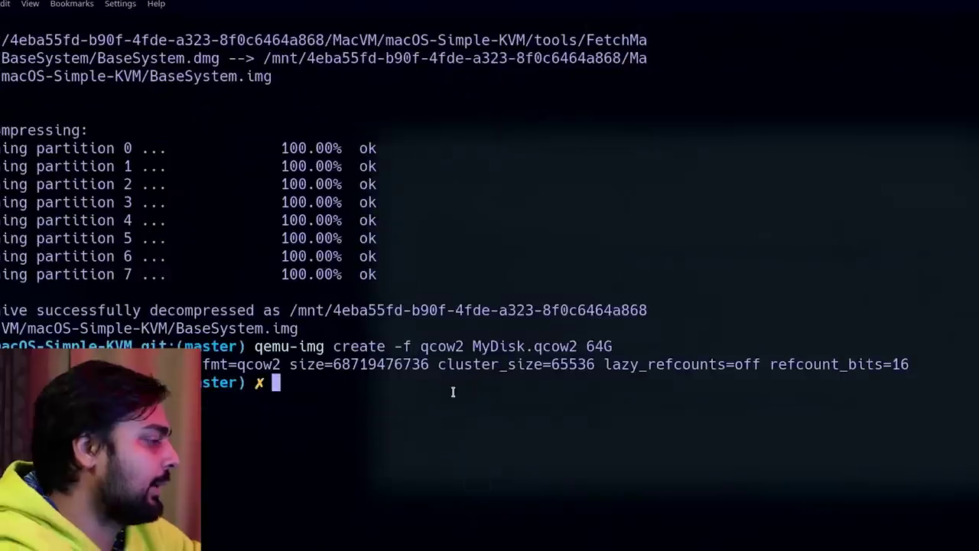
Clear the terminal and run the pasted openssl/sed generator repeatedly to produce random MAC addresses.
text(clear)
key(Return)
right_click(630, 49)
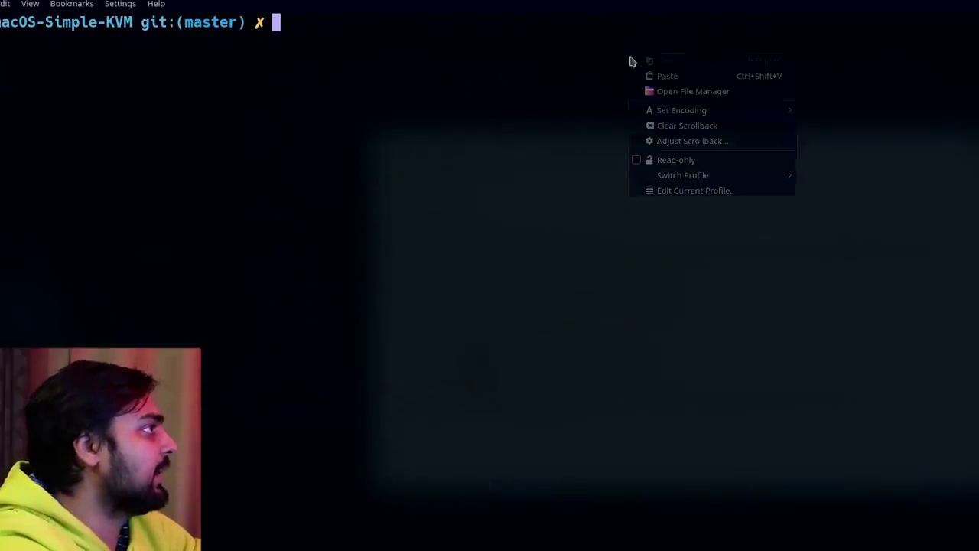
click(647, 74)
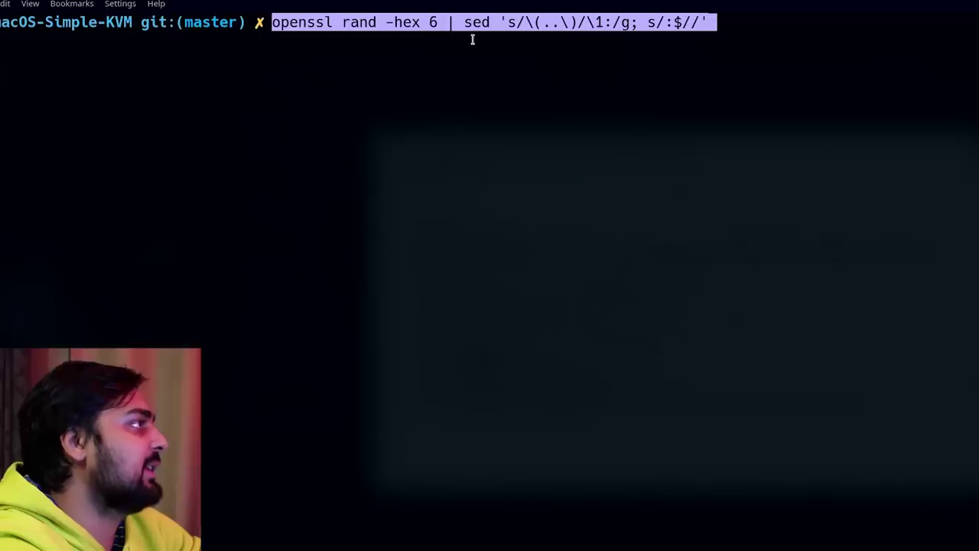
key(Return)
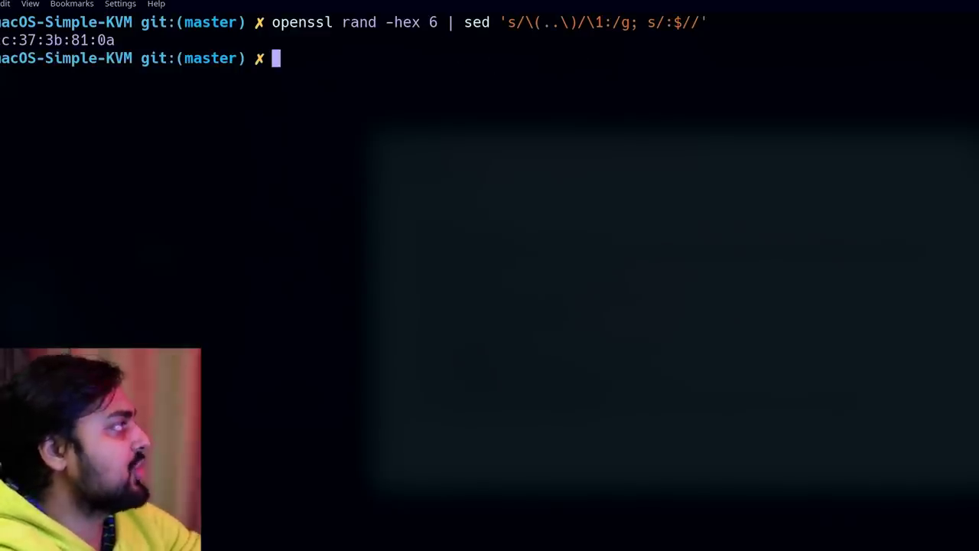
key(Up)
key(Return)
key(Up)
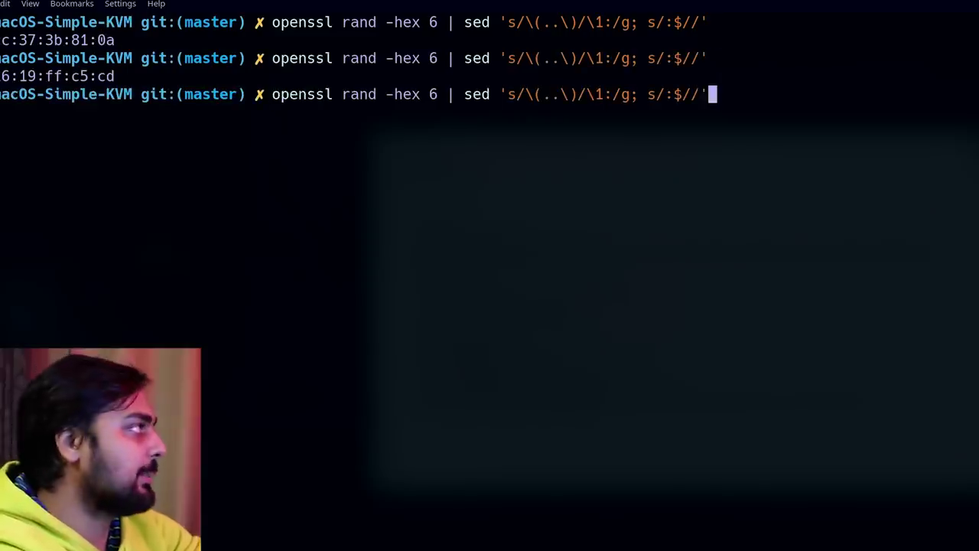
key(Return)
key(Up)
key(Return)
key(Up)
key(Return)
key(Up)
key(Return)
key(Up)
key(Return)
key(Up)
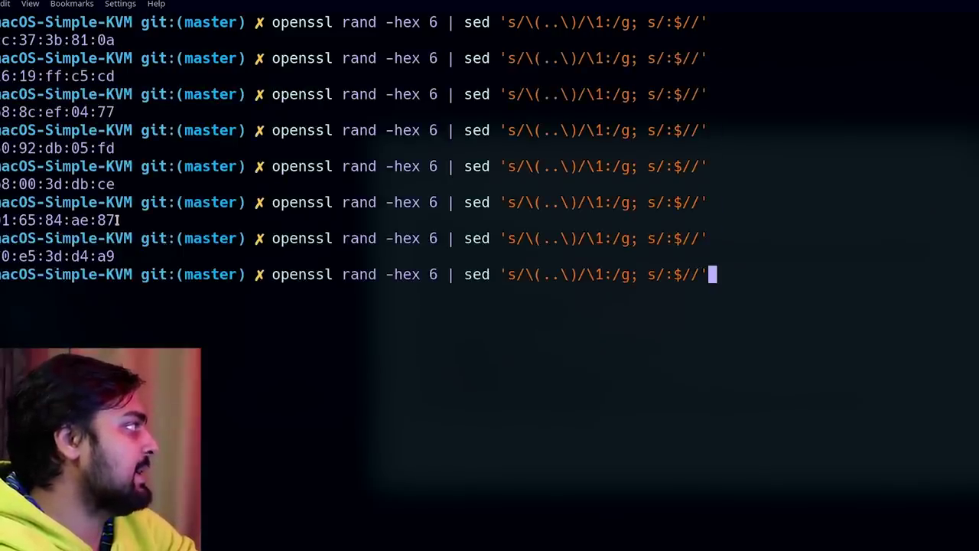
Use the e0:01:65:84:ae:87 address as the network MAC in basic.sh, save it and close Kate.
drag(116, 220, 2, 220)
key(ctrl+c)
key(ctrl+c)
key(ctrl+c)
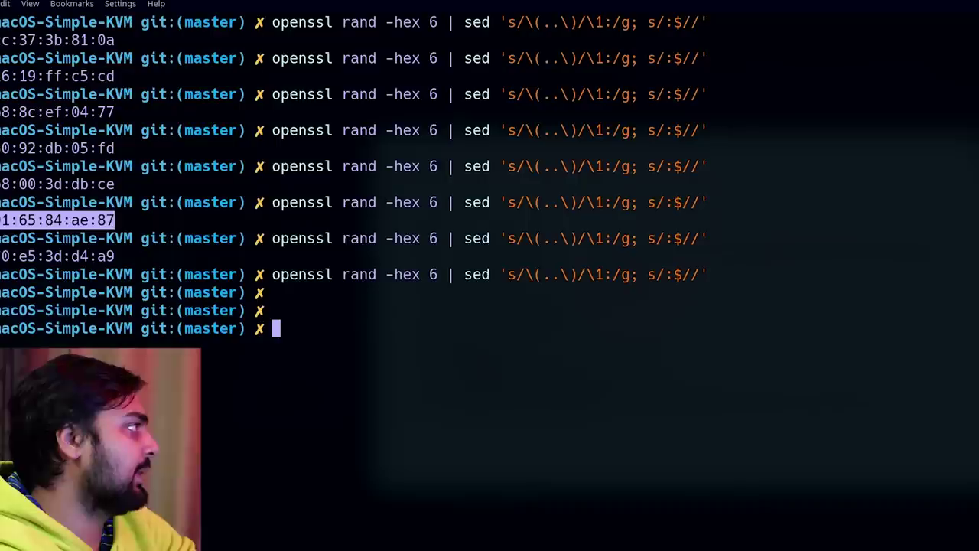
key(alt+Tab)
key(alt+Tab)
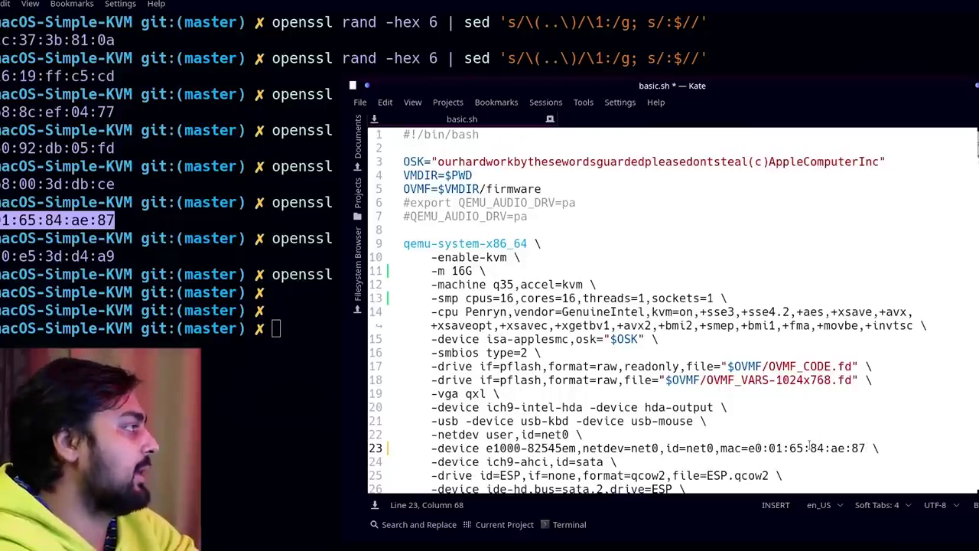
key(ctrl+s)
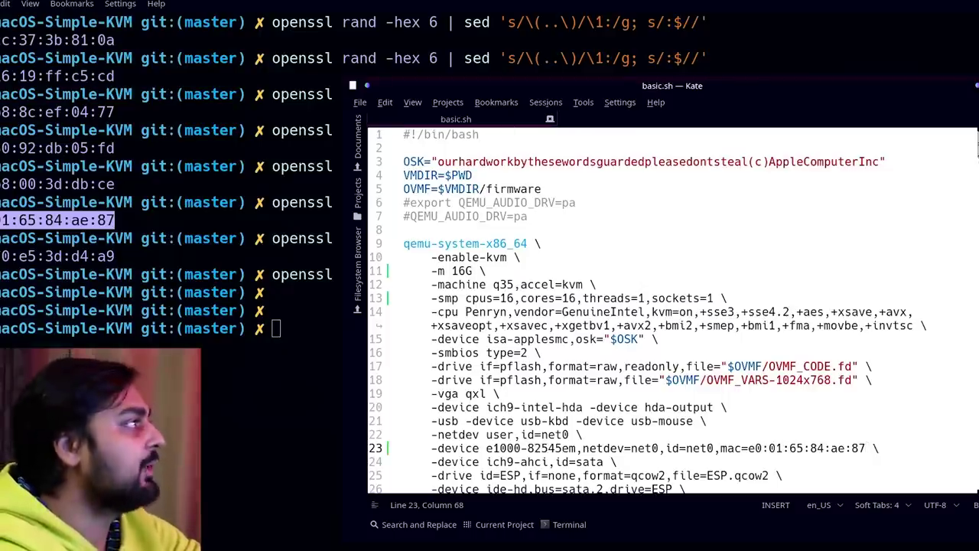
key(ctrl+q)
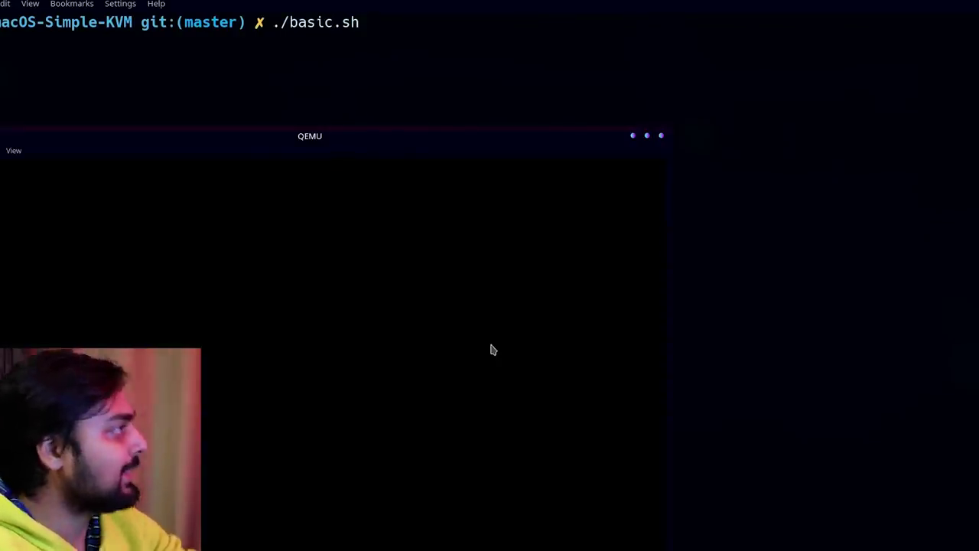
Maximize the QEMU window and boot 'Boot macOS Install from macOS Base System' in Clover.
double_click(327, 142)
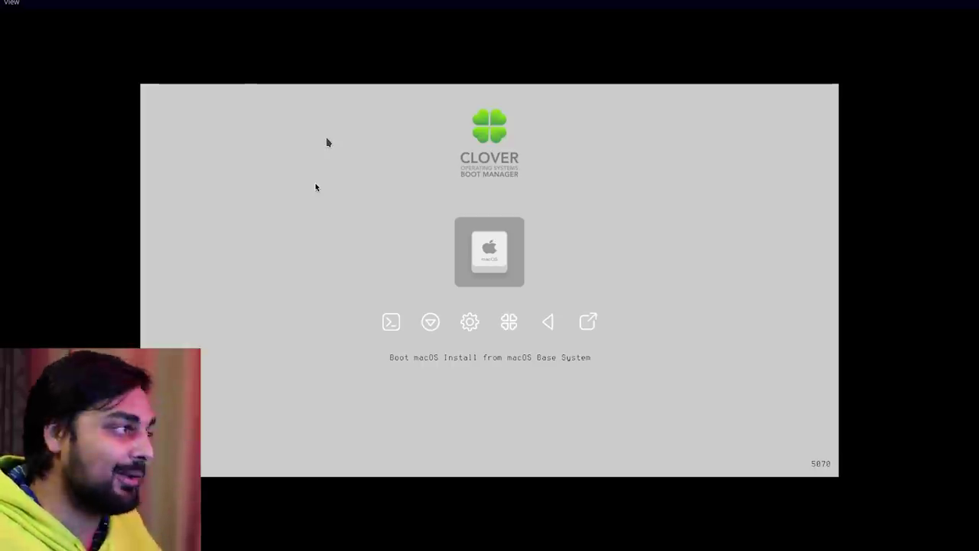
key(Return)
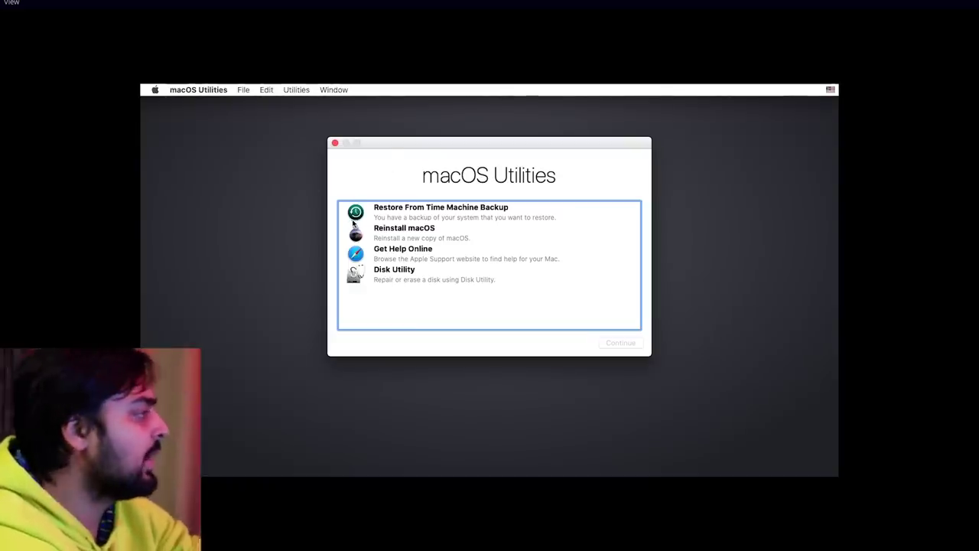
Launch Disk Utility from macOS Utilities and select the 68.72 GB QEMU HARDDISK Media.
click(381, 273)
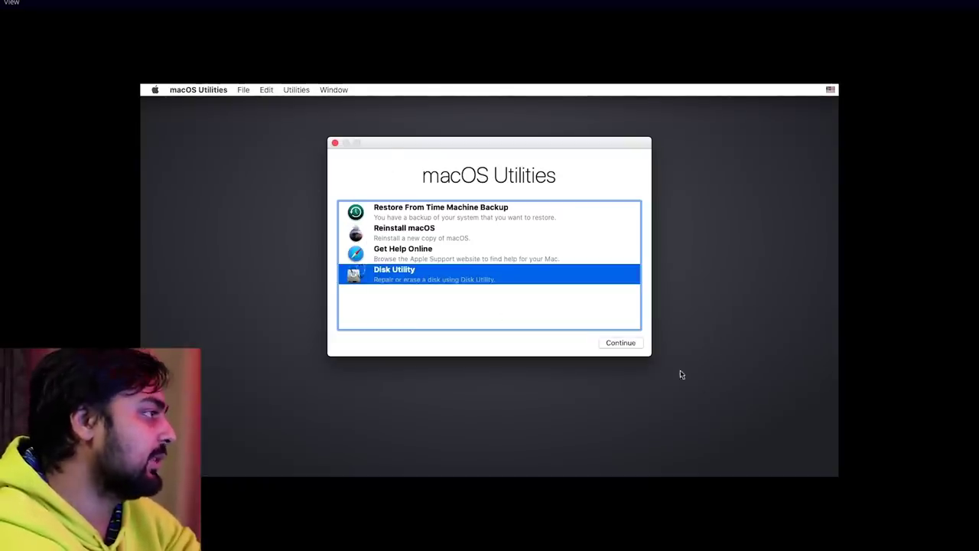
click(611, 344)
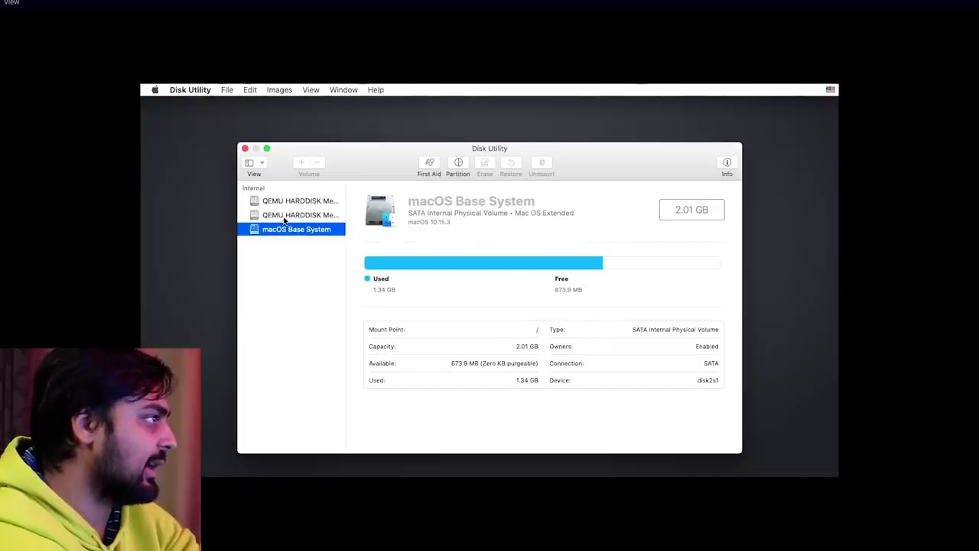
click(284, 217)
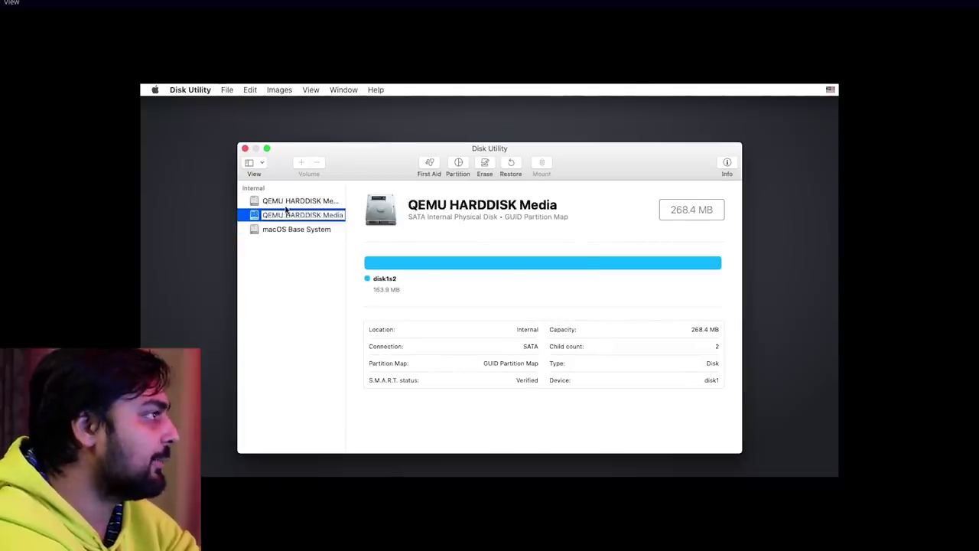
click(287, 201)
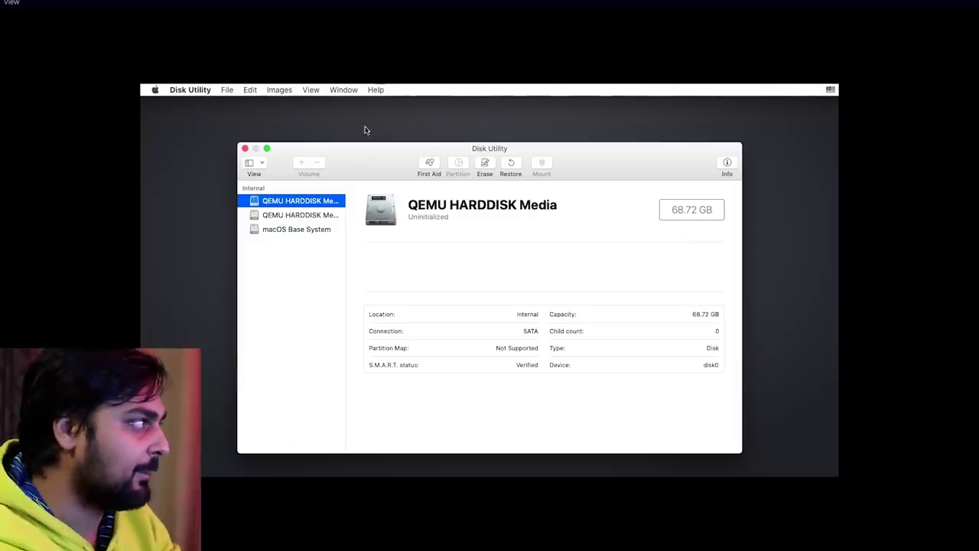
Erase the 68.72 GB disk as APFS named 'BUttplug' with the GUID Partition Map scheme.
click(483, 163)
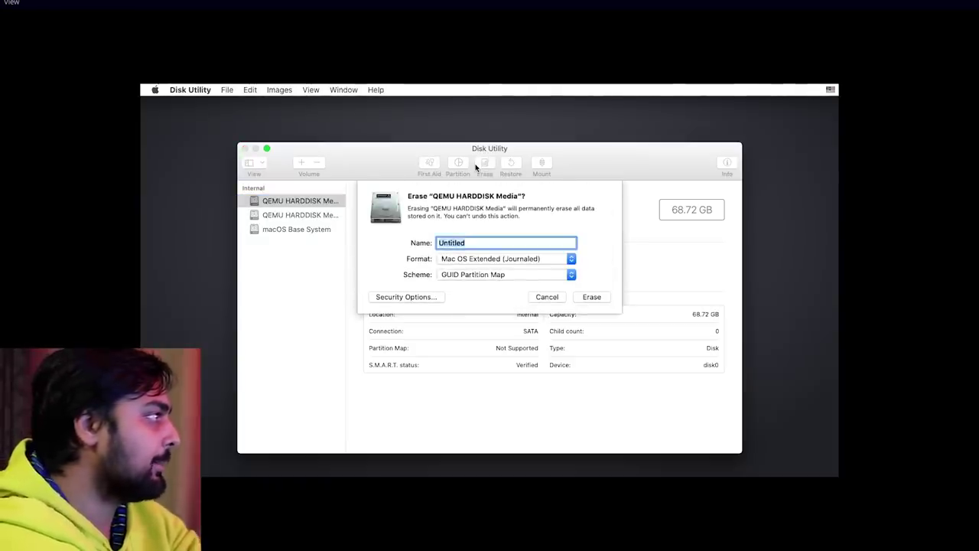
text(BUttplug)
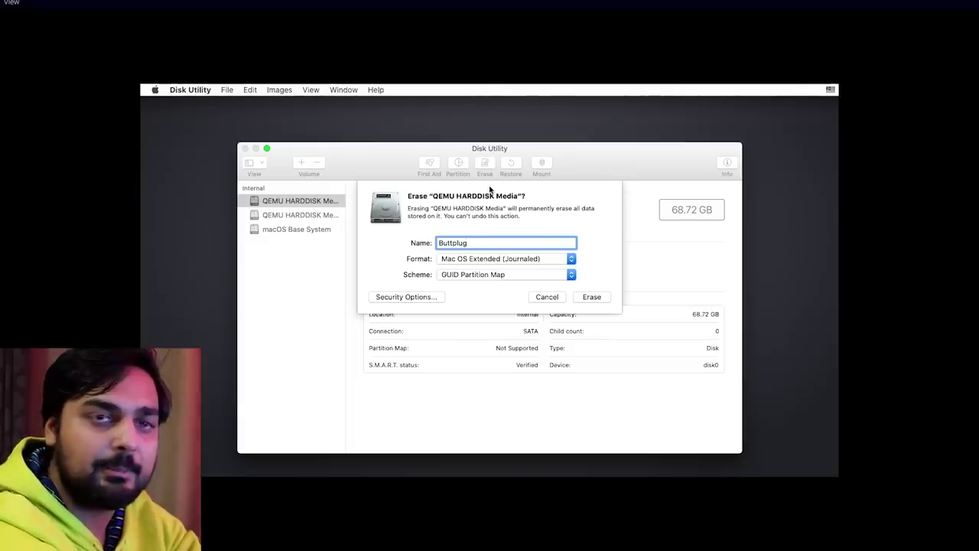
click(538, 260)
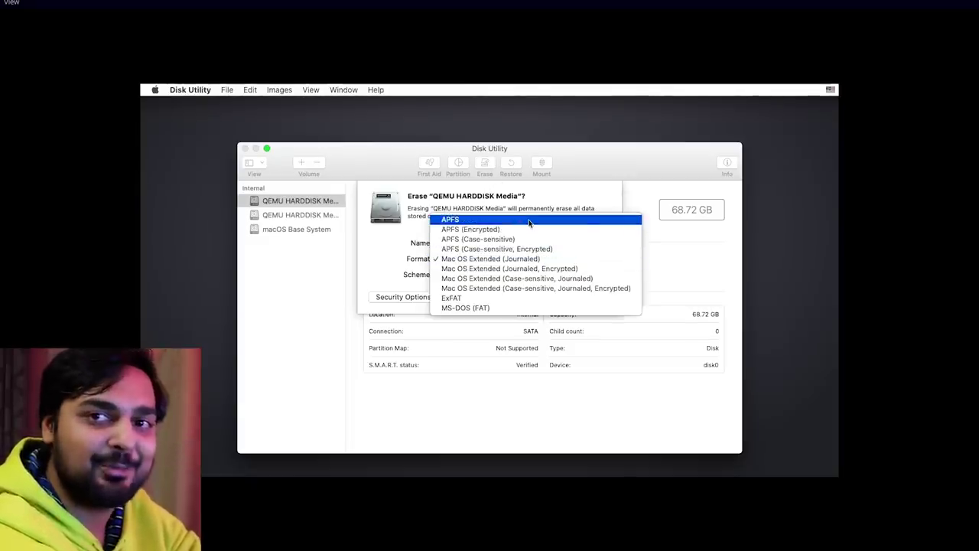
click(529, 220)
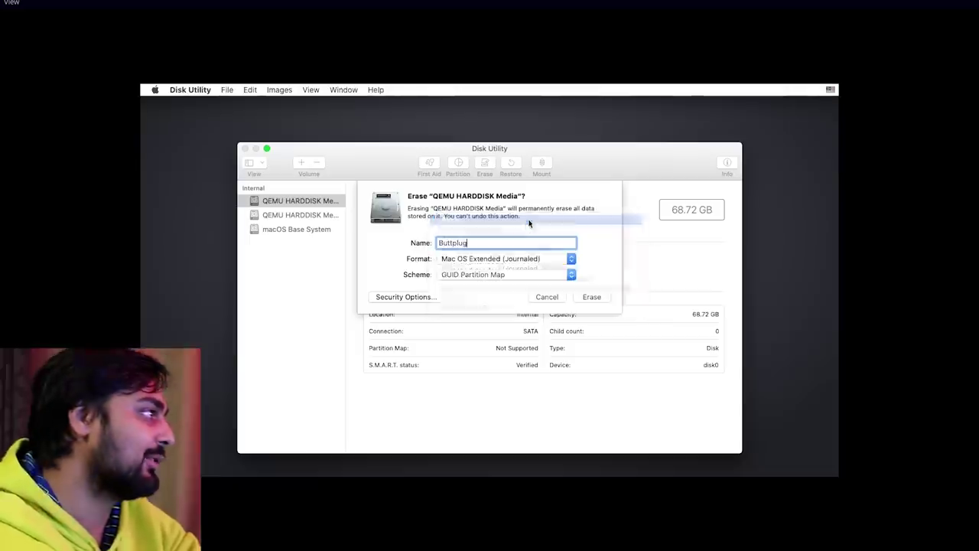
click(506, 278)
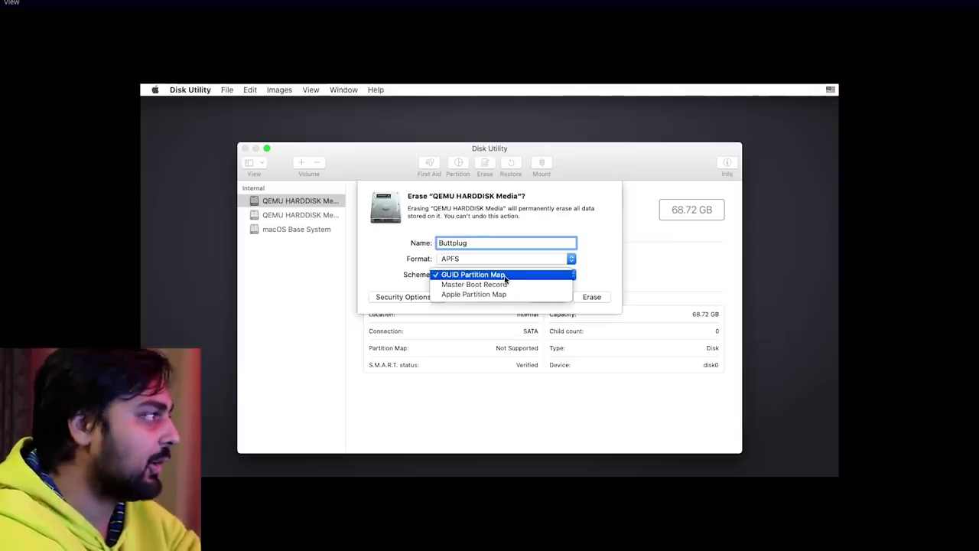
click(504, 278)
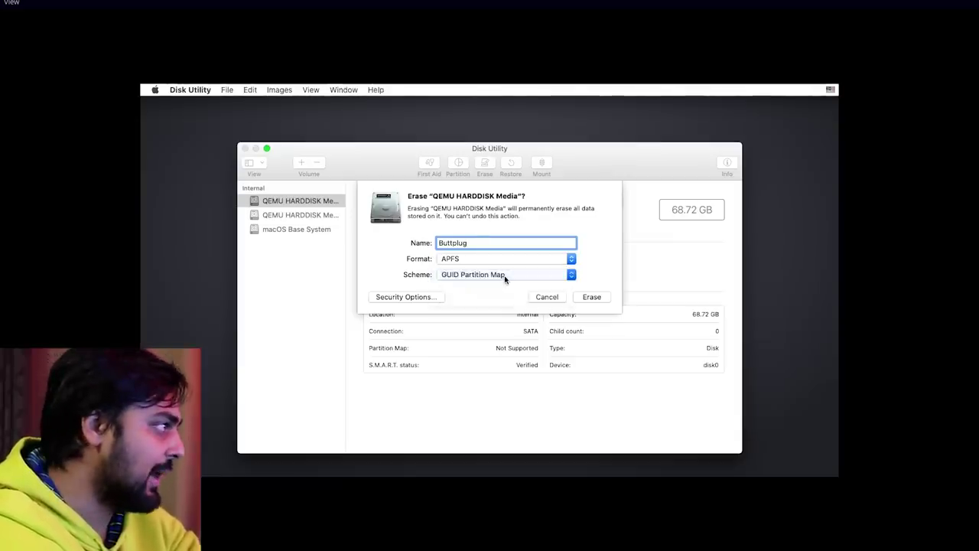
click(604, 301)
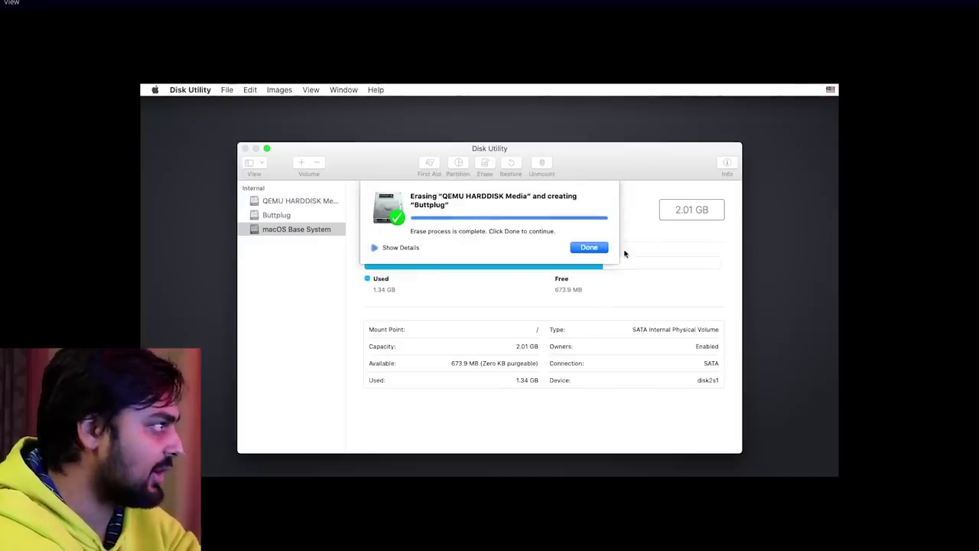
click(597, 250)
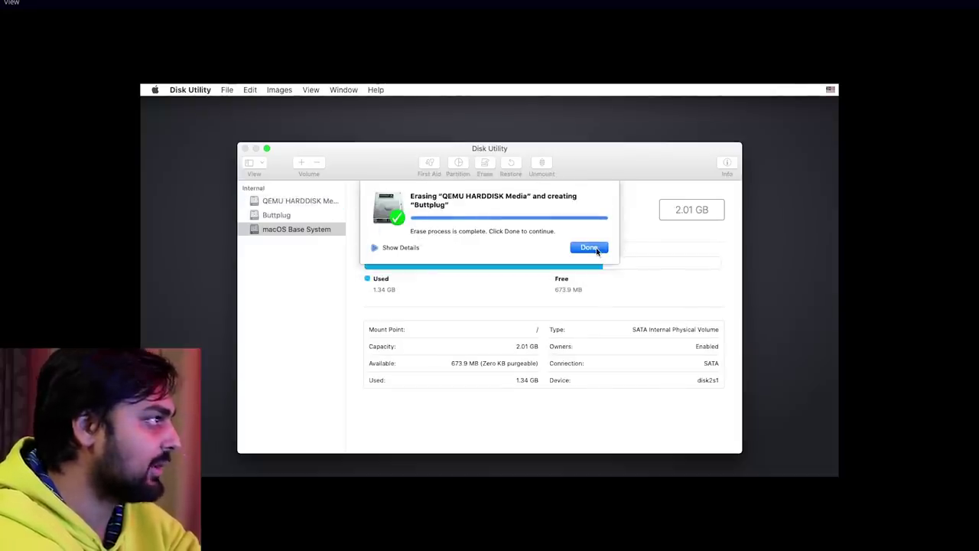
click(278, 200)
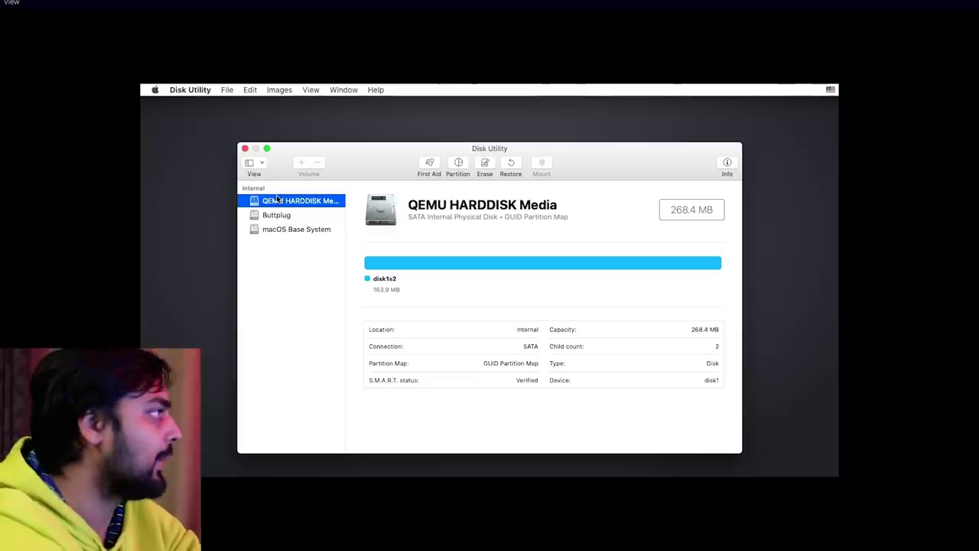
Quit Disk Utility and start Reinstall macOS from the utilities window.
click(189, 90)
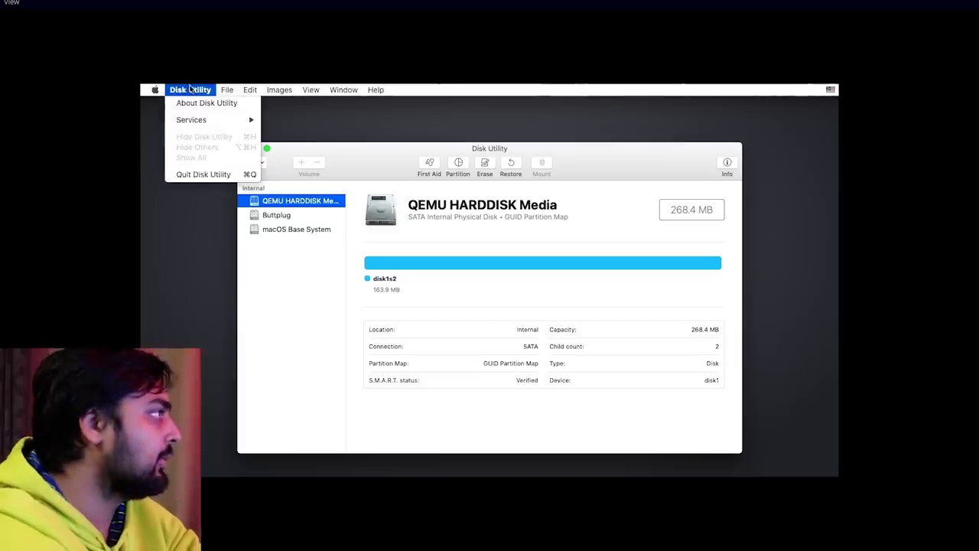
click(196, 172)
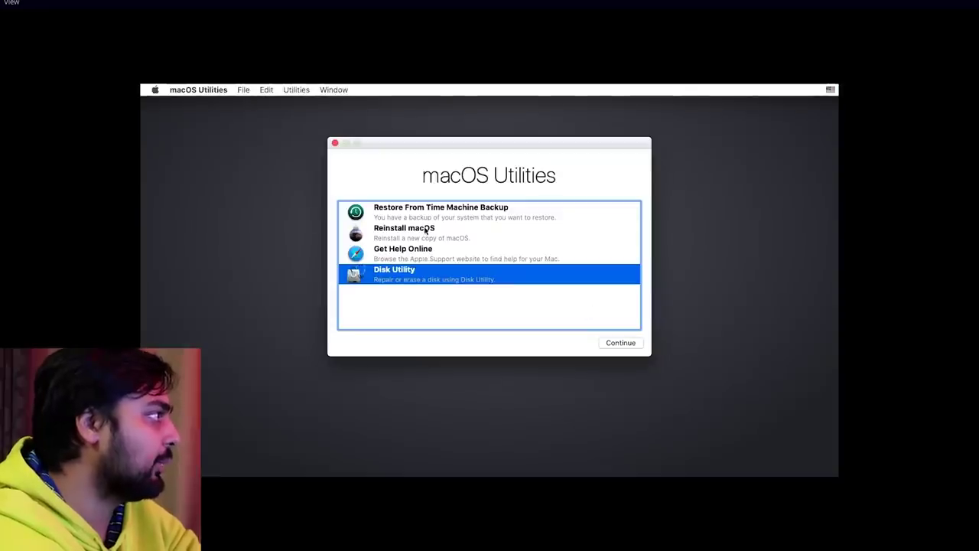
click(424, 231)
click(627, 348)
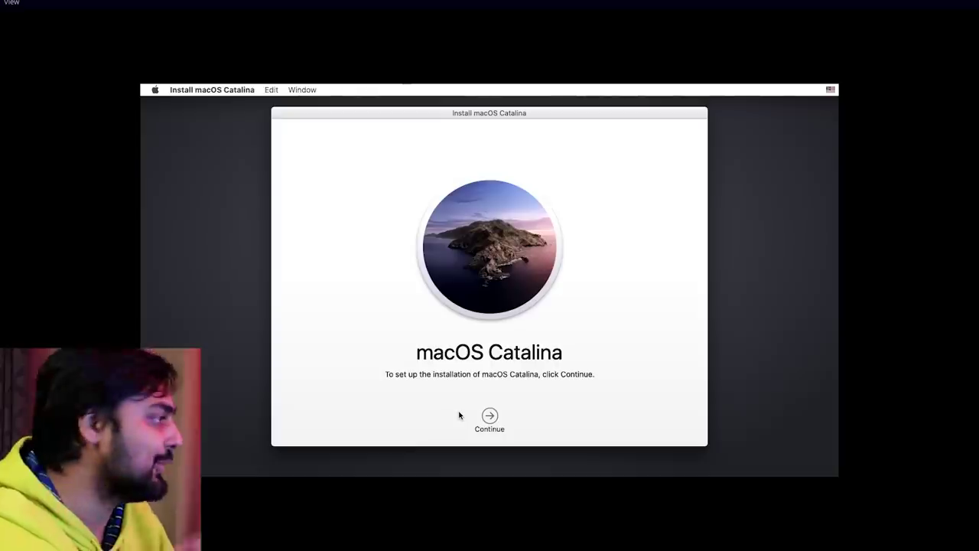
Continue past the Catalina installer intro and agree to the software license.
click(487, 416)
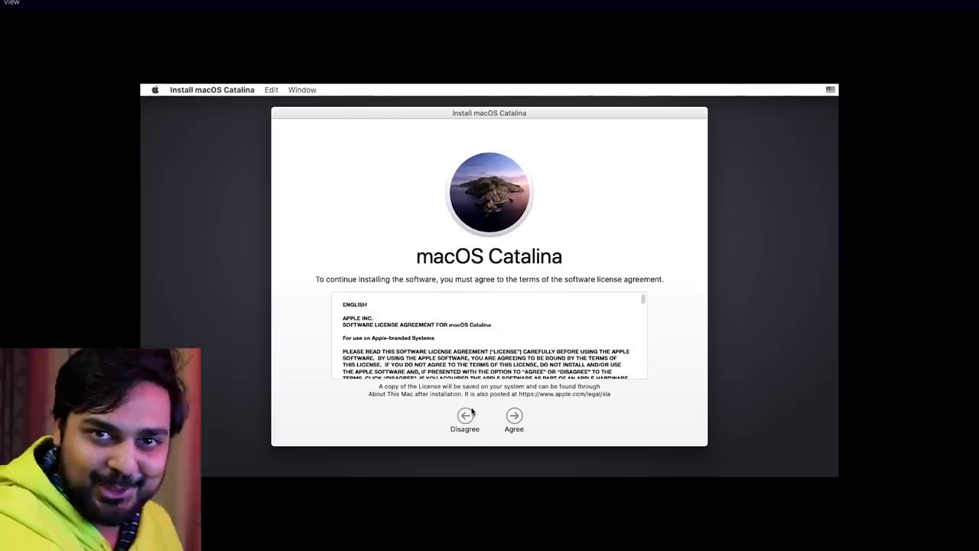
click(515, 426)
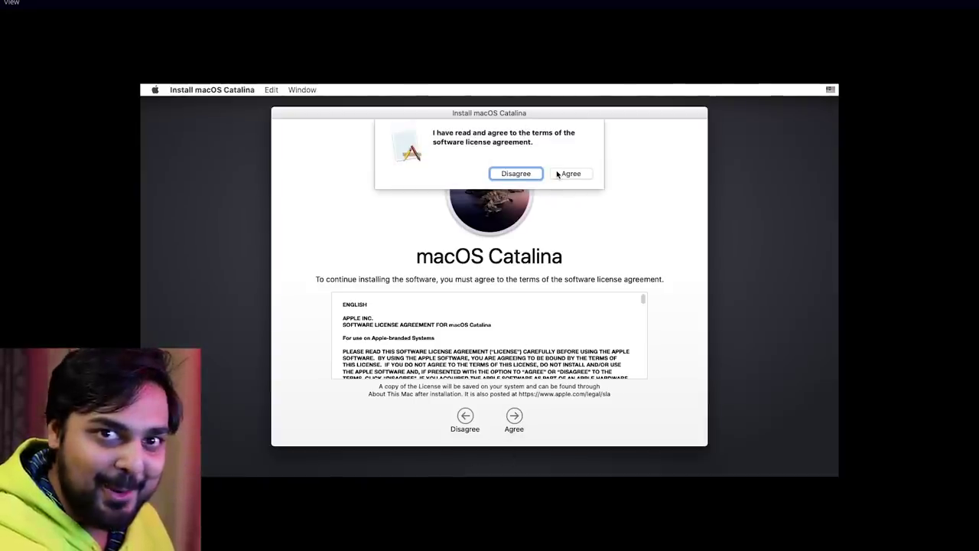
click(569, 173)
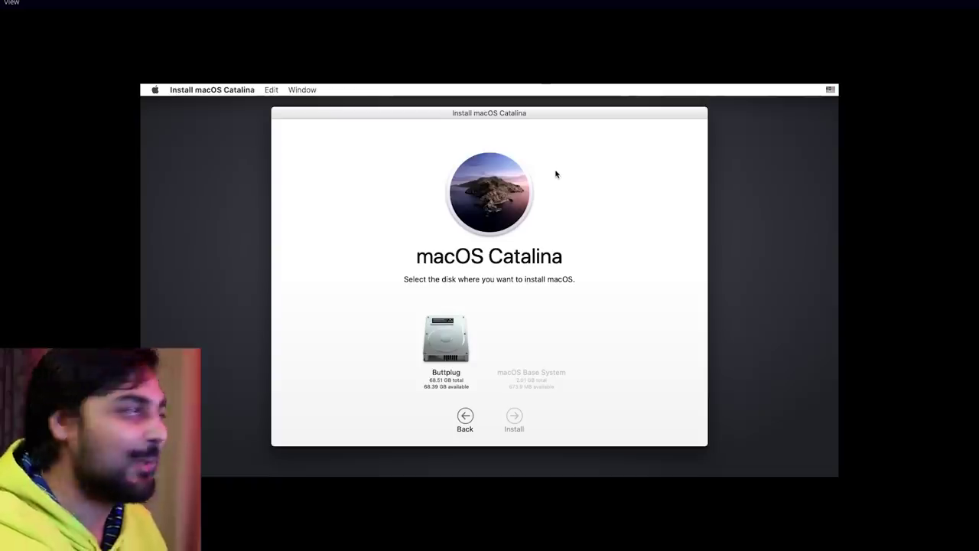
Select the Buttplug disk and start installing Catalina onto it.
click(444, 387)
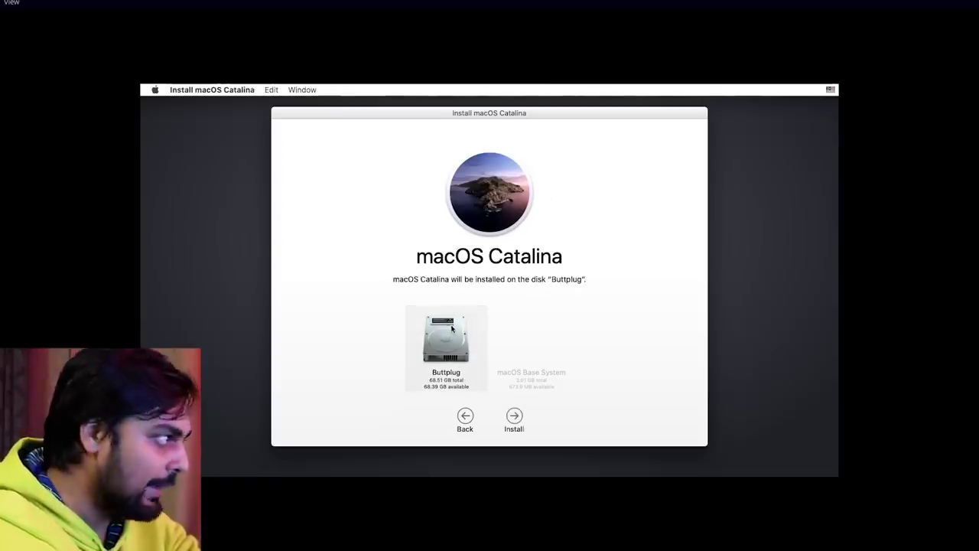
click(514, 419)
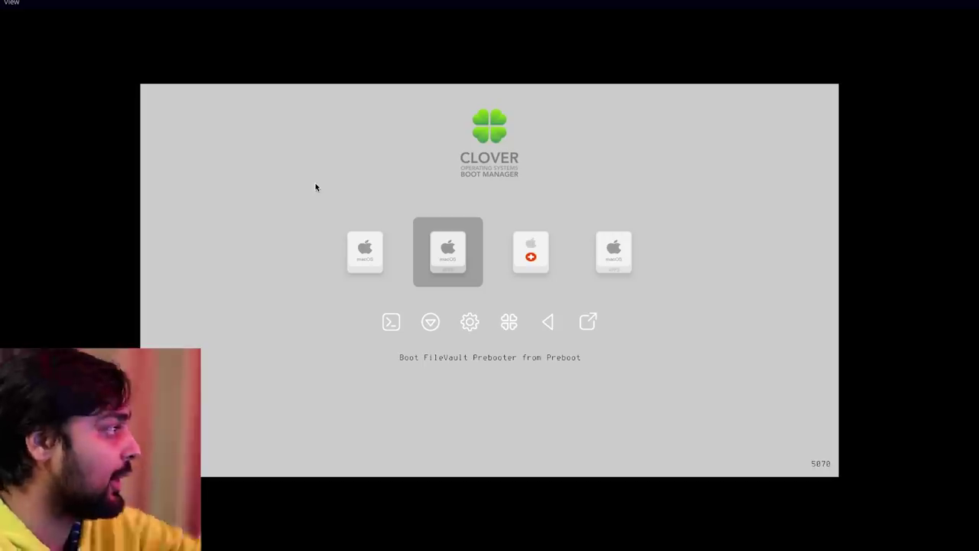
Select the 'Boot macOS from Buttplug' tile in Clover and boot it.
key(Right)
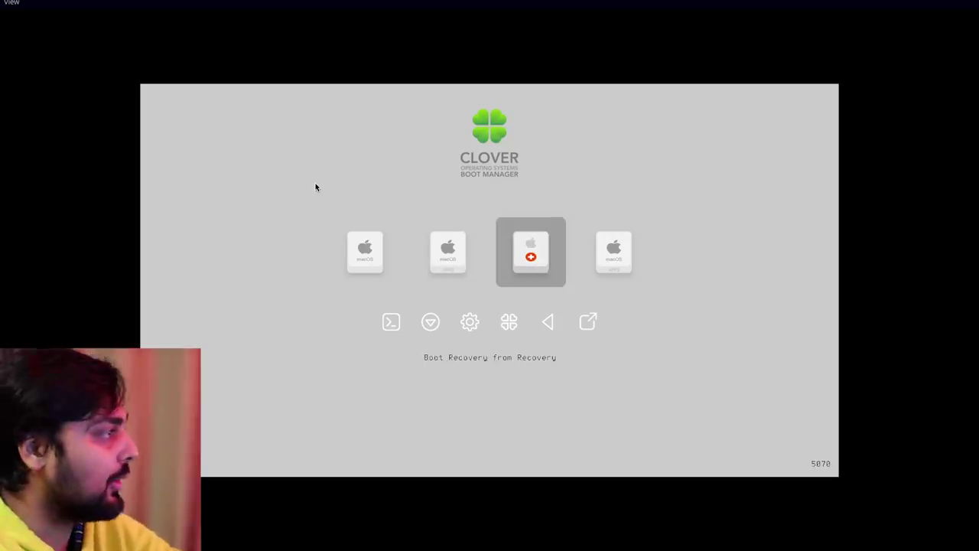
key(Right)
key(Left)
key(Right)
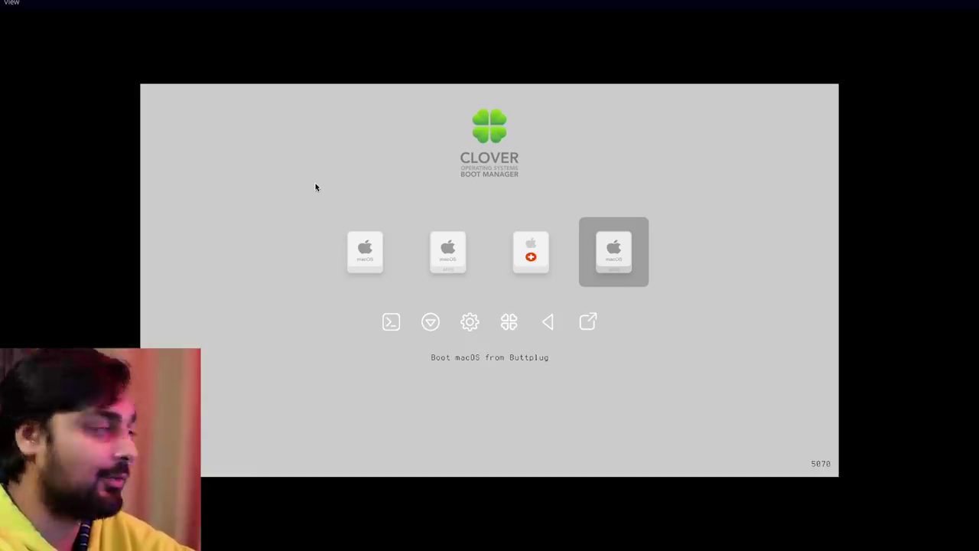
key(Return)
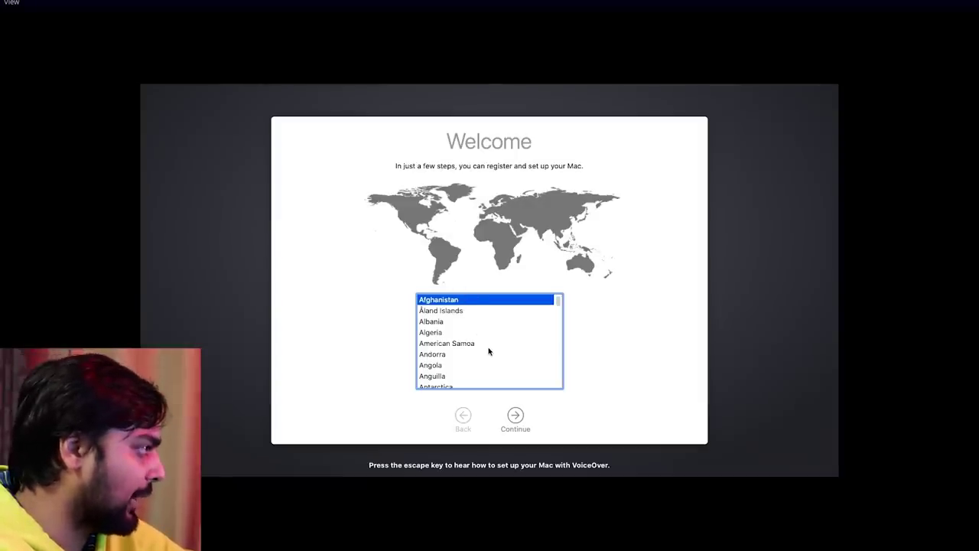
Pick Canada in the Welcome screen's country list and continue to language settings.
scroll(489, 351, down, 5)
scroll(482, 344, up, 5)
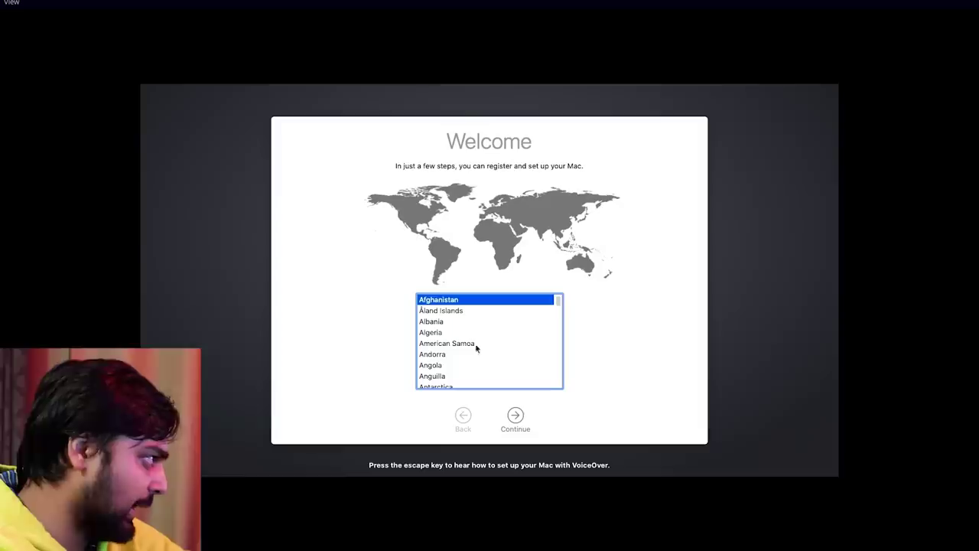
scroll(472, 358, down, 4)
click(471, 356)
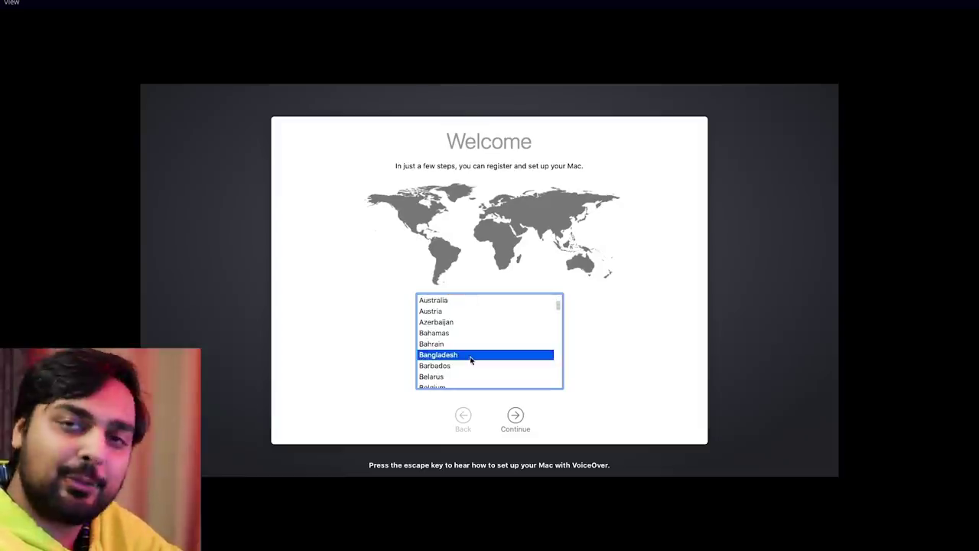
key(c)
scroll(476, 374, down, 3)
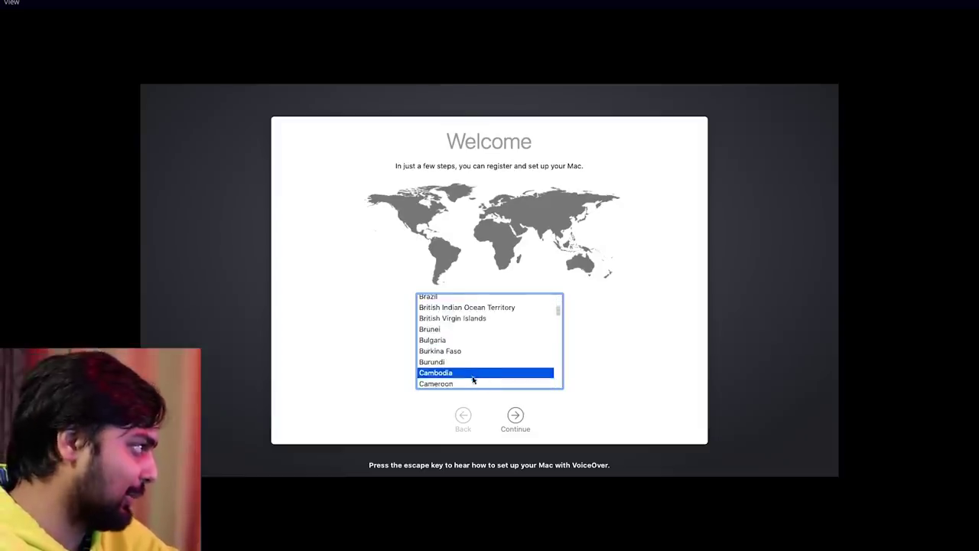
click(499, 350)
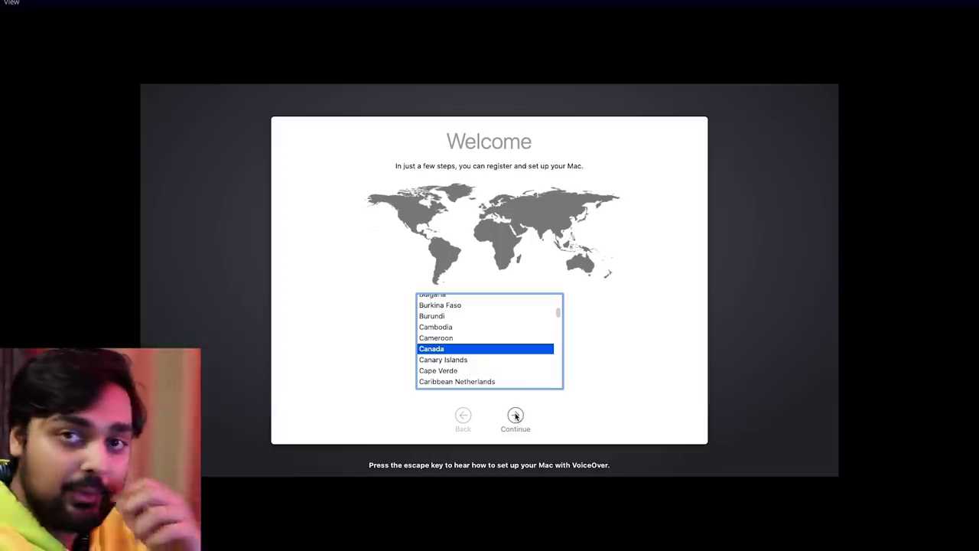
click(515, 414)
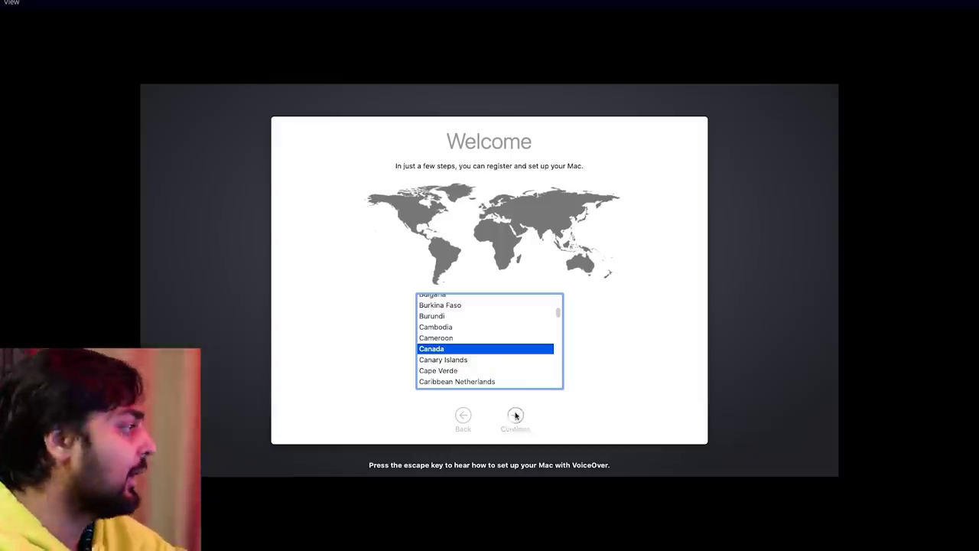
Continue past languages, Data & Privacy and Transfer Information, skip Apple ID sign-in, and agree to the licence.
click(516, 414)
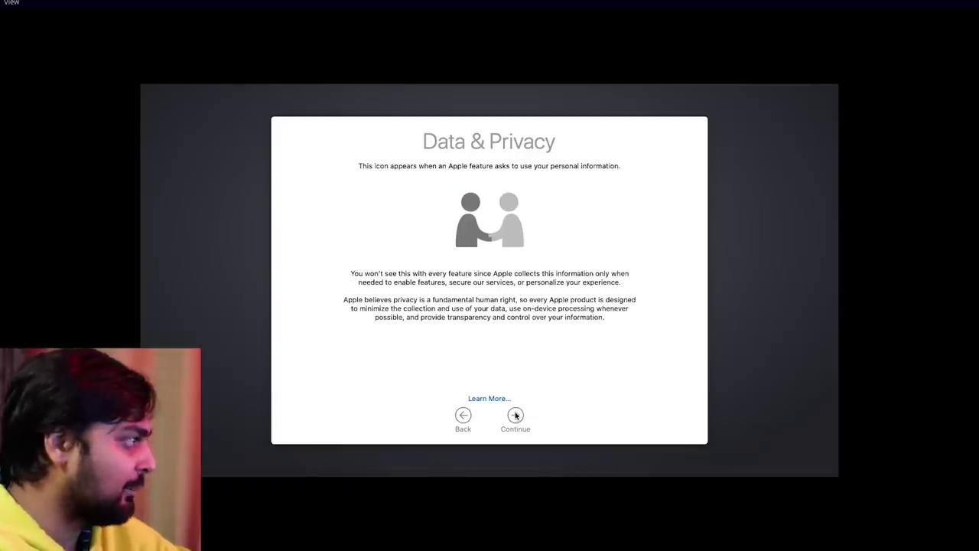
click(516, 415)
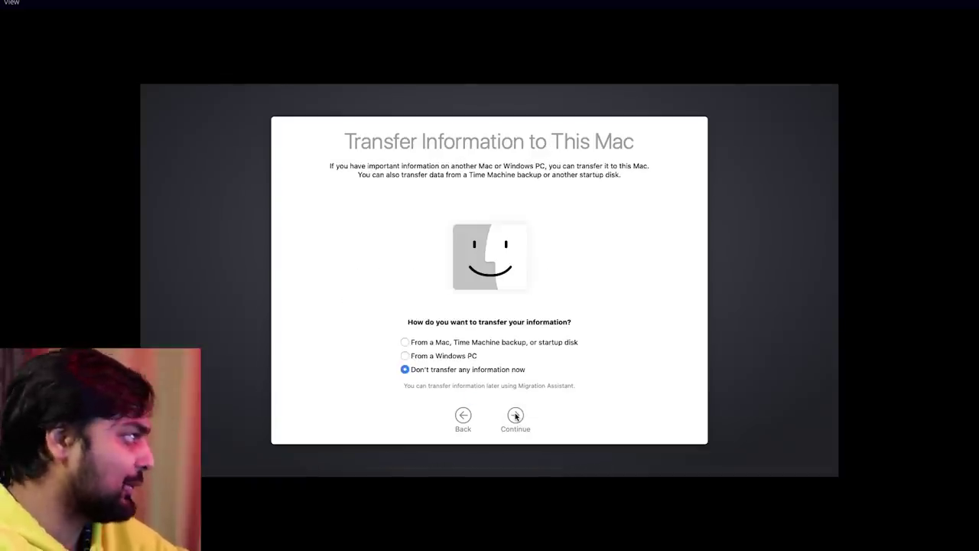
click(516, 414)
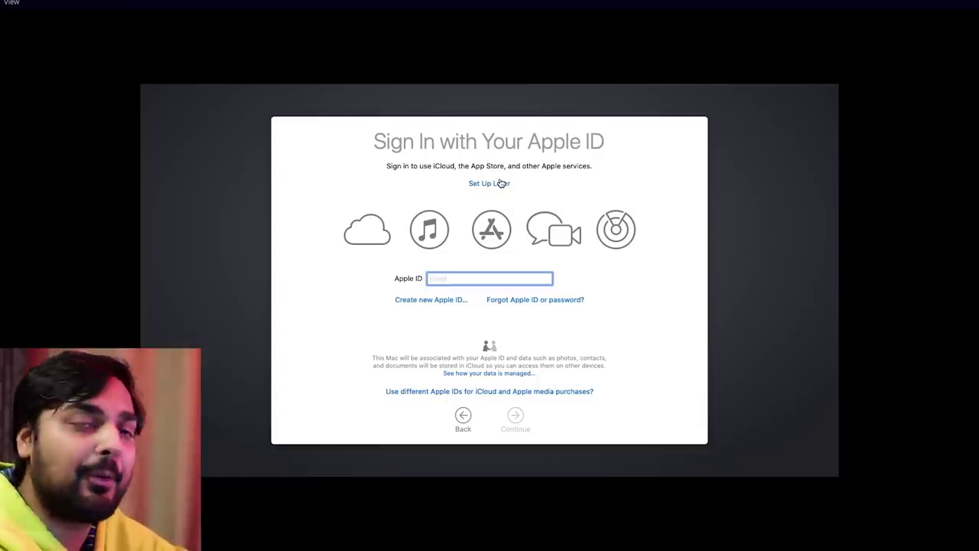
click(501, 184)
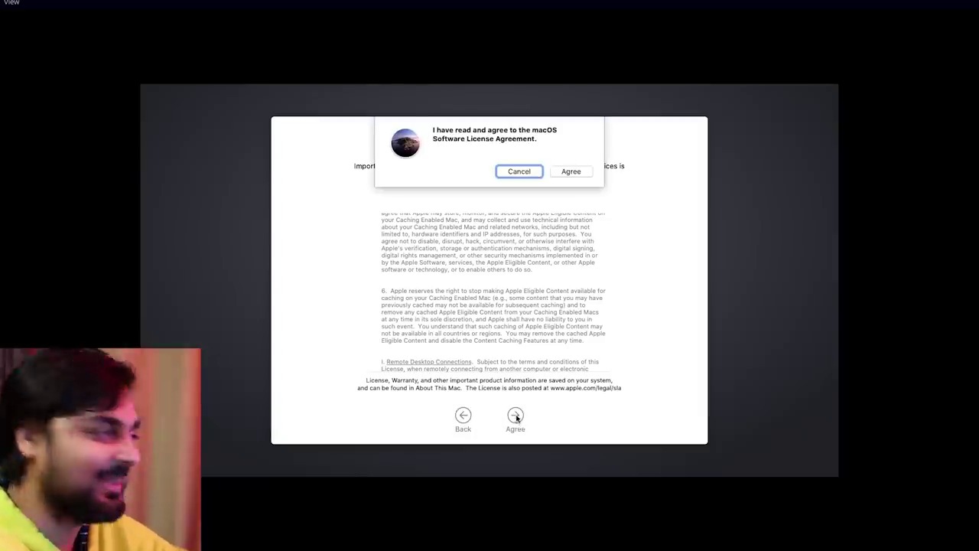
click(571, 171)
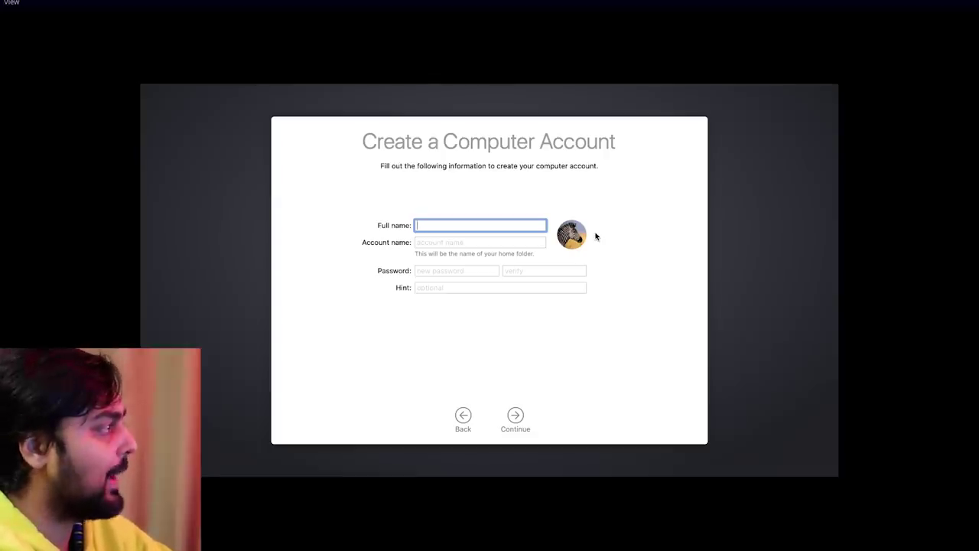
Fill in the account name and enter the account password in Password and Verify.
key(Tab)
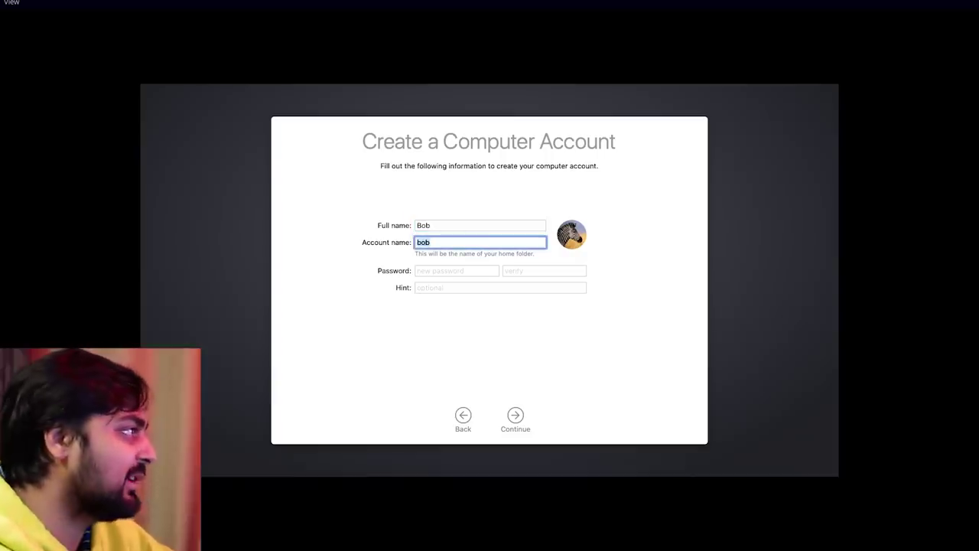
key(Tab)
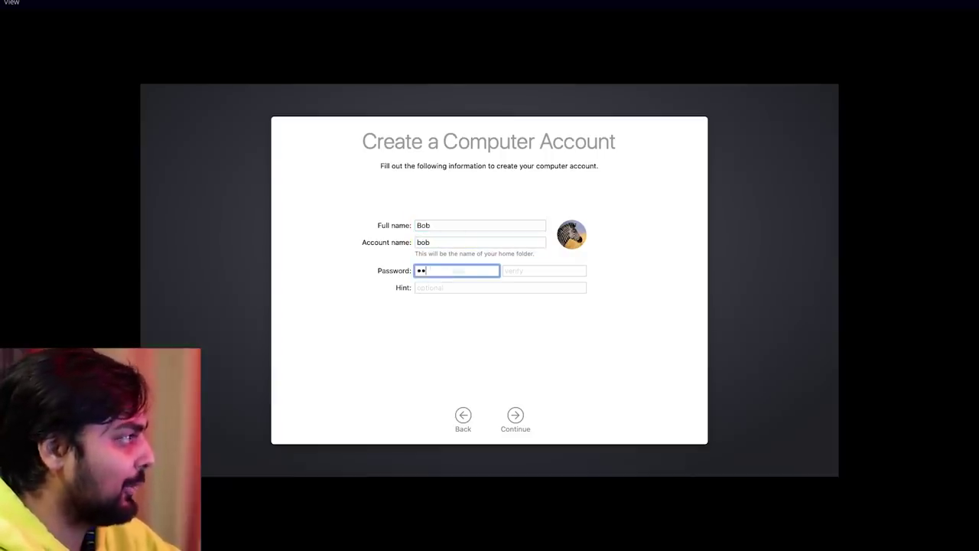
text(1234)
key(Tab)
text(12)
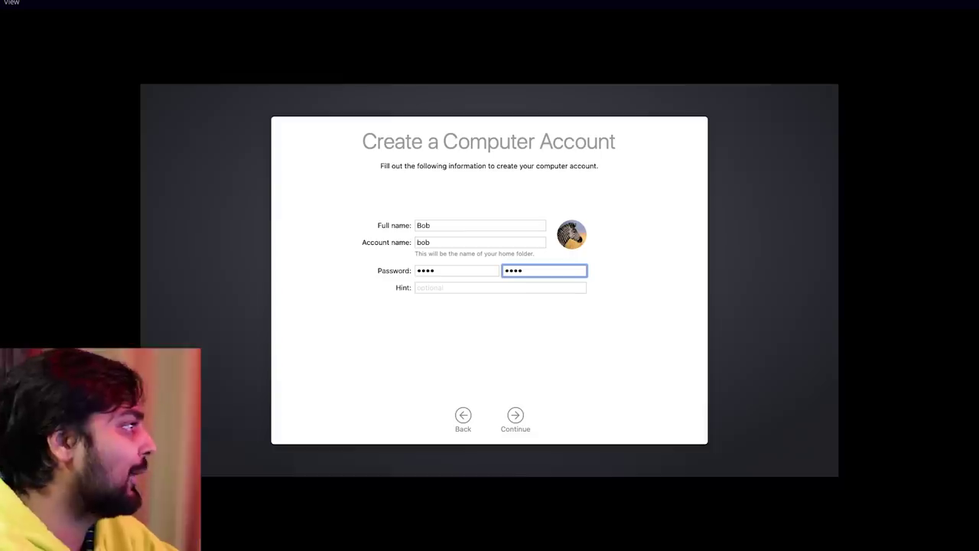
Choose the gingerbread image from the default account pictures and create the account.
click(579, 233)
click(471, 278)
scroll(565, 336, down, 10)
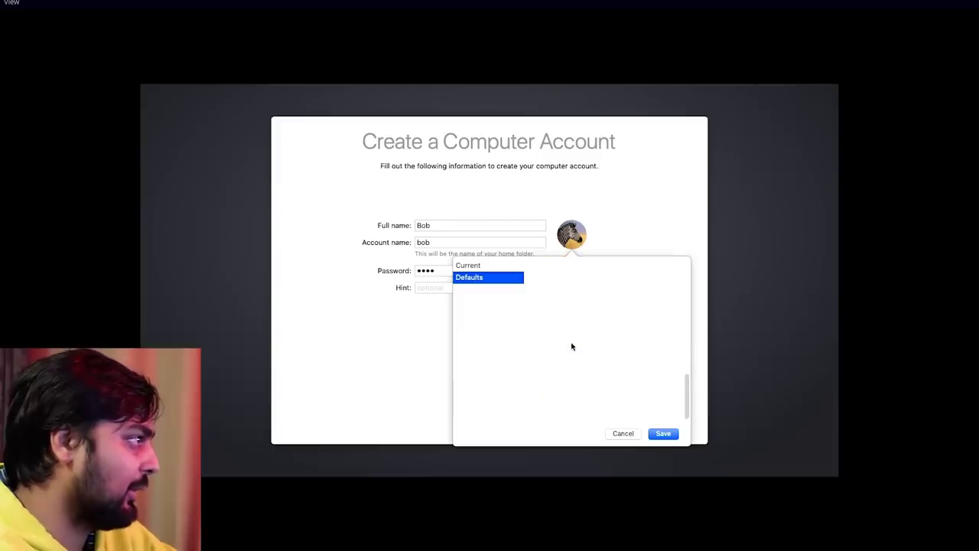
scroll(571, 347, up, 5)
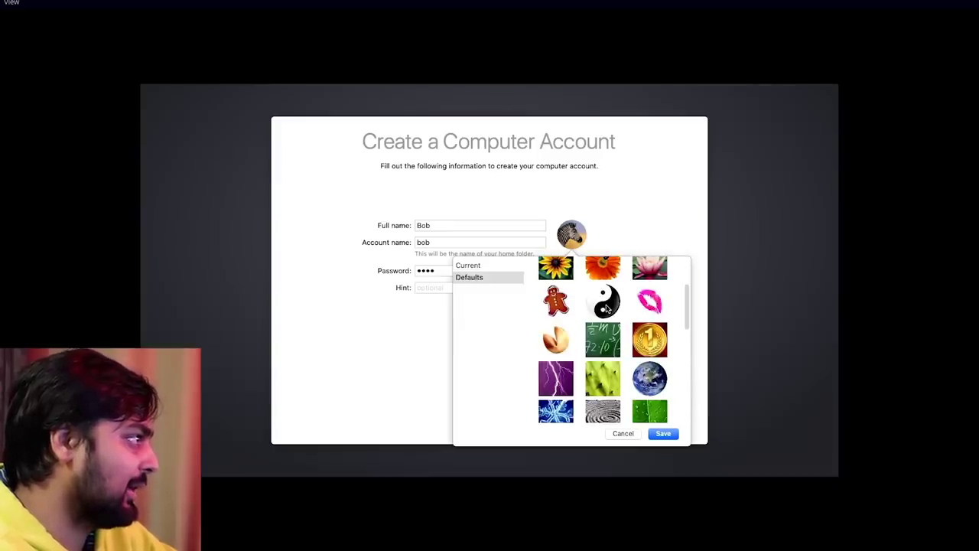
double_click(564, 307)
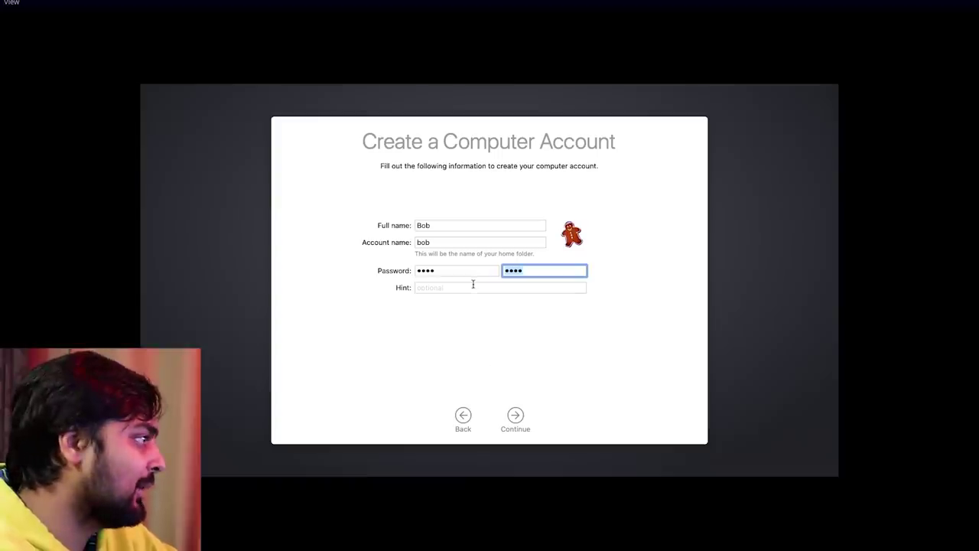
click(513, 414)
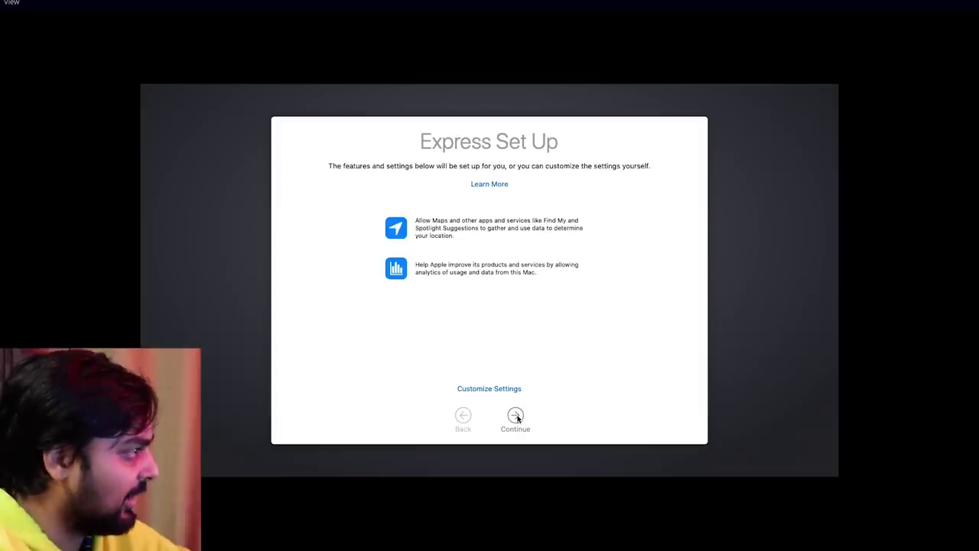
Accept Express Set Up, analytics and Siri defaults, choose the Dark look, and dismiss keyboard setup.
click(515, 415)
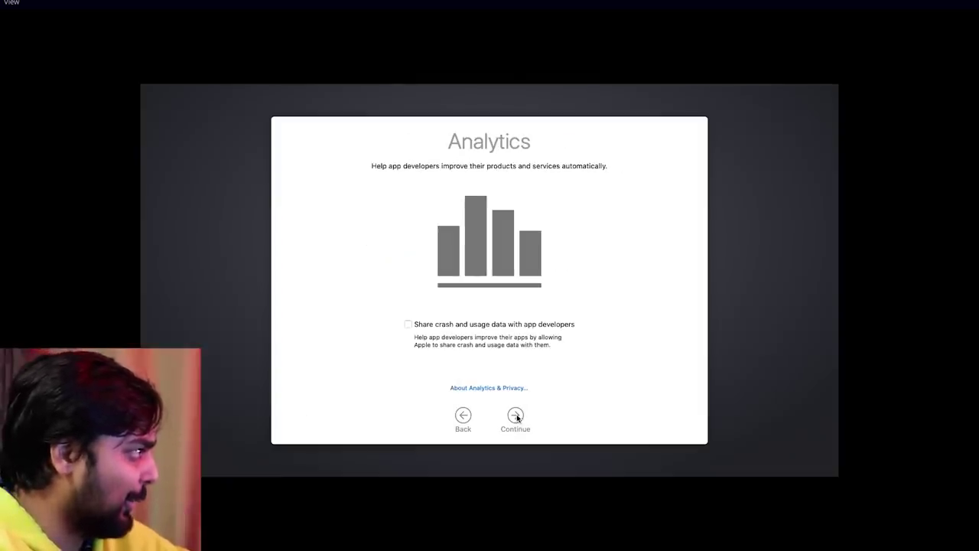
click(518, 419)
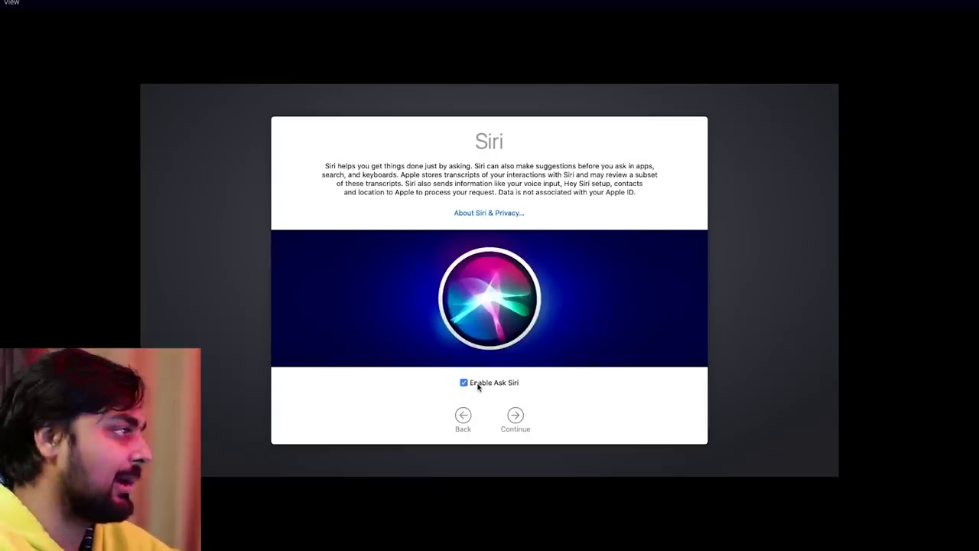
click(526, 432)
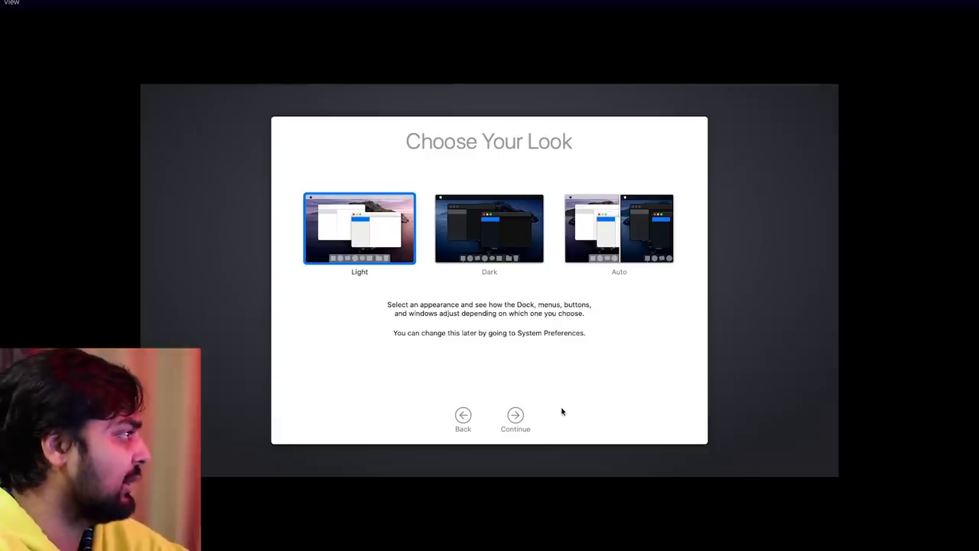
click(470, 244)
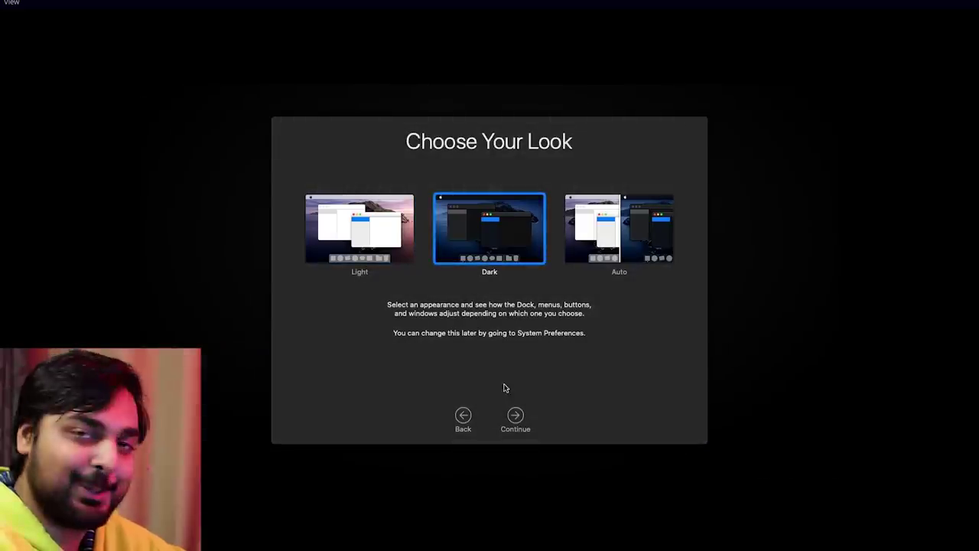
click(527, 431)
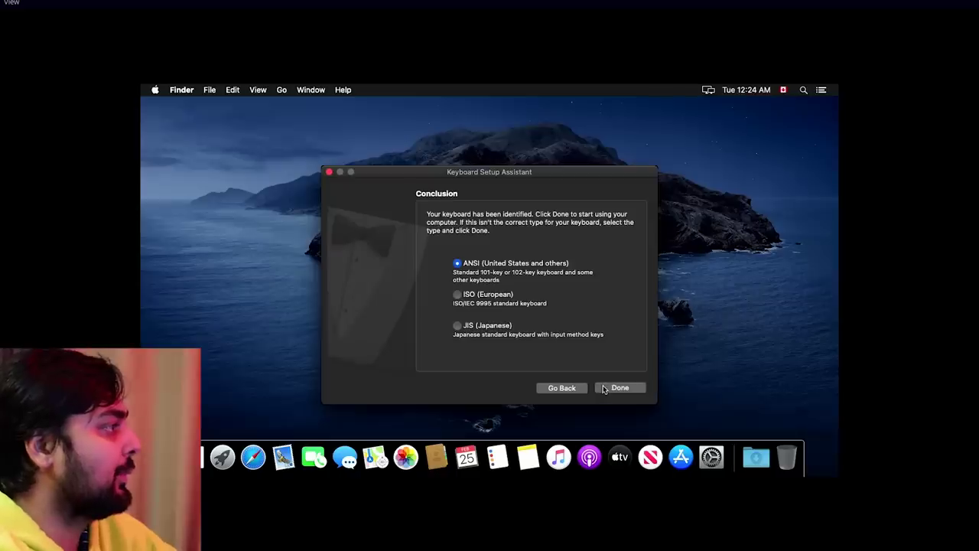
click(603, 387)
drag(212, 192, 527, 441)
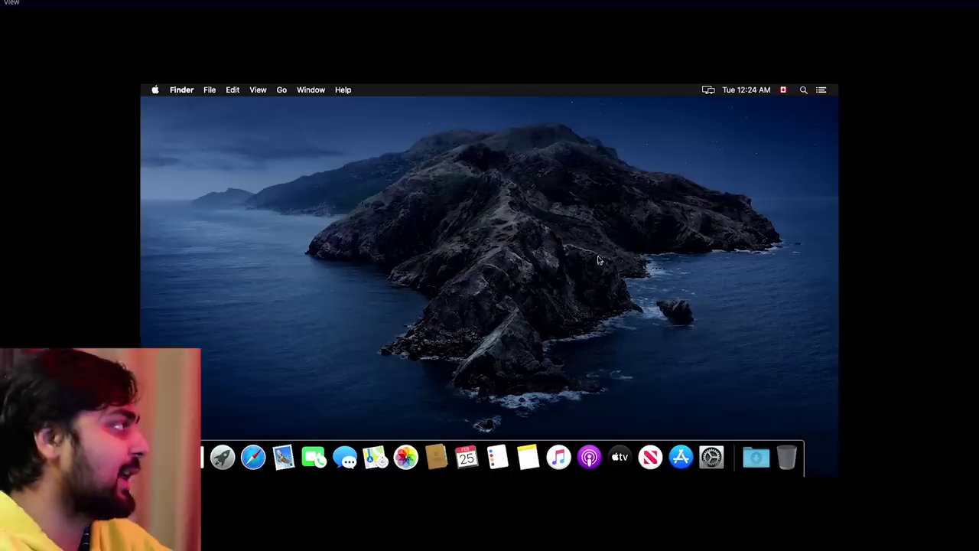
Show About This Mac from the Apple menu in the Catalina guest.
click(154, 89)
click(150, 99)
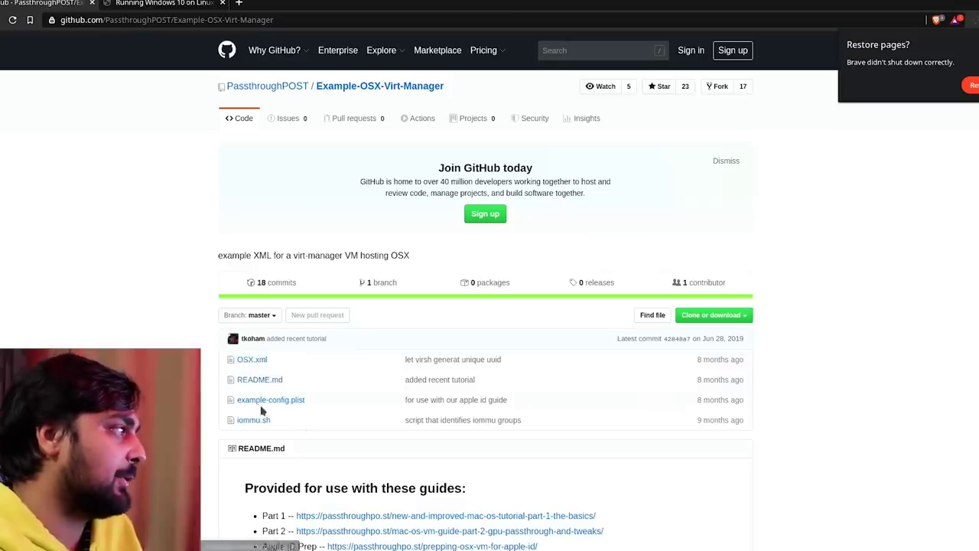
Download the Example-OSX-Virt-Manager repository as a ZIP from its GitHub page.
click(711, 316)
click(683, 404)
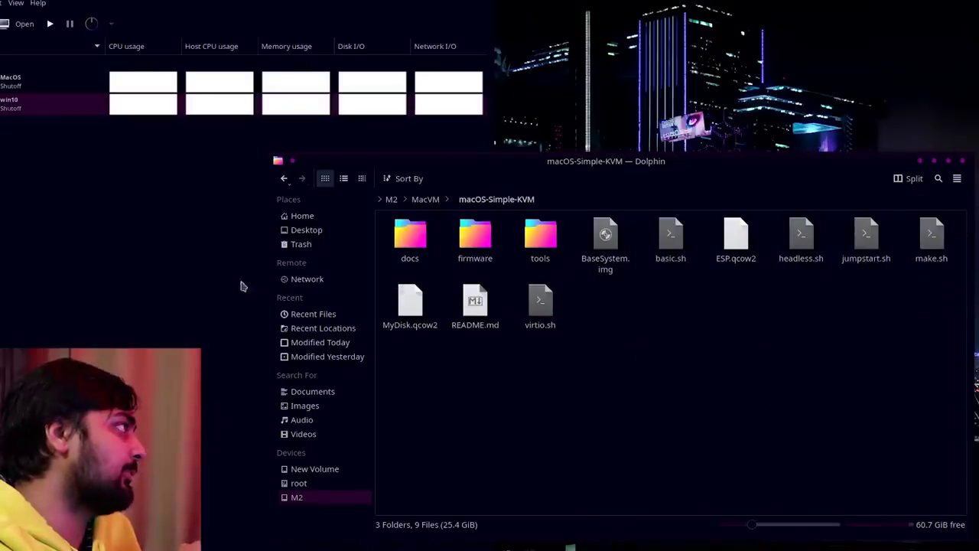
Extract OSX.xml from the downloaded ZIP into the macOS-Simple-KVM folder and close the archive viewer.
click(163, 81)
double_click(65, 23)
click(562, 180)
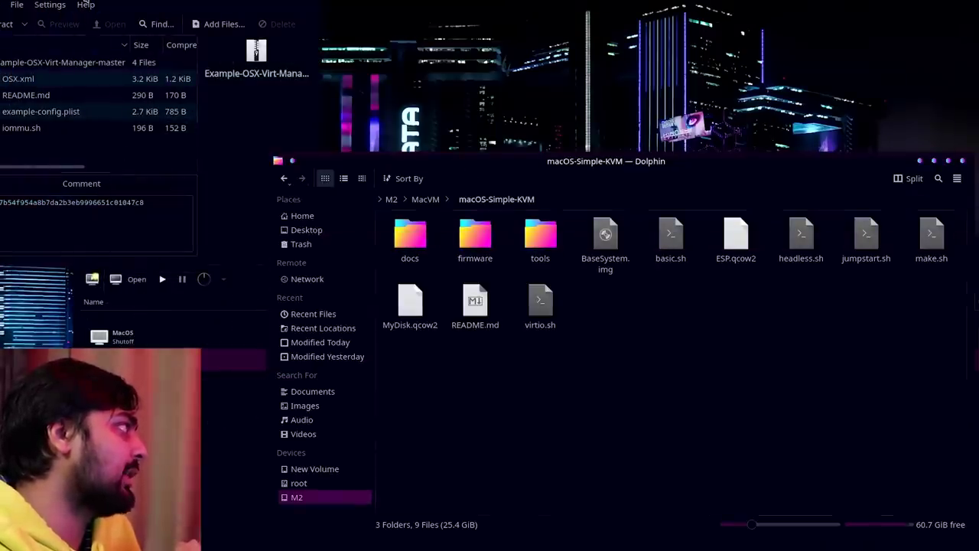
drag(81, 38, 400, 198)
drag(334, 241, 789, 408)
click(791, 409)
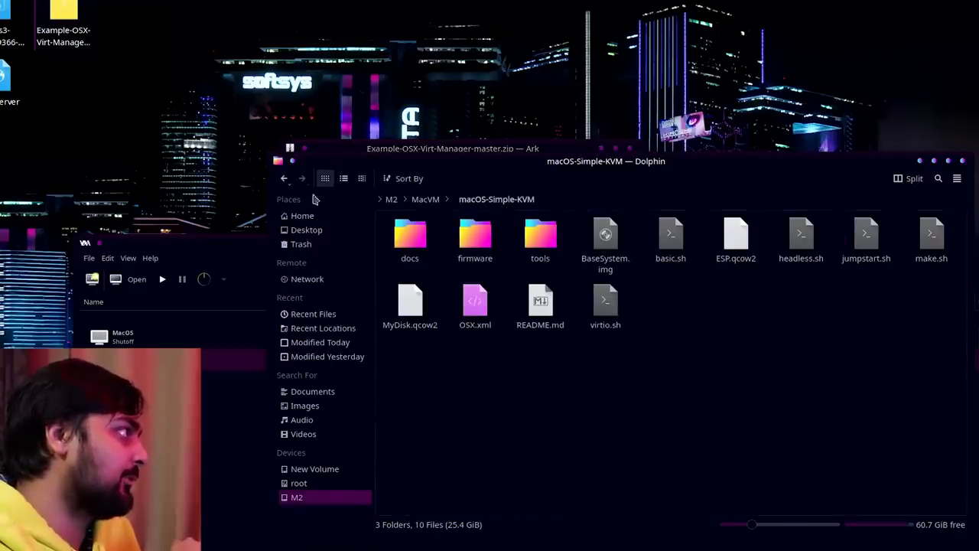
click(628, 149)
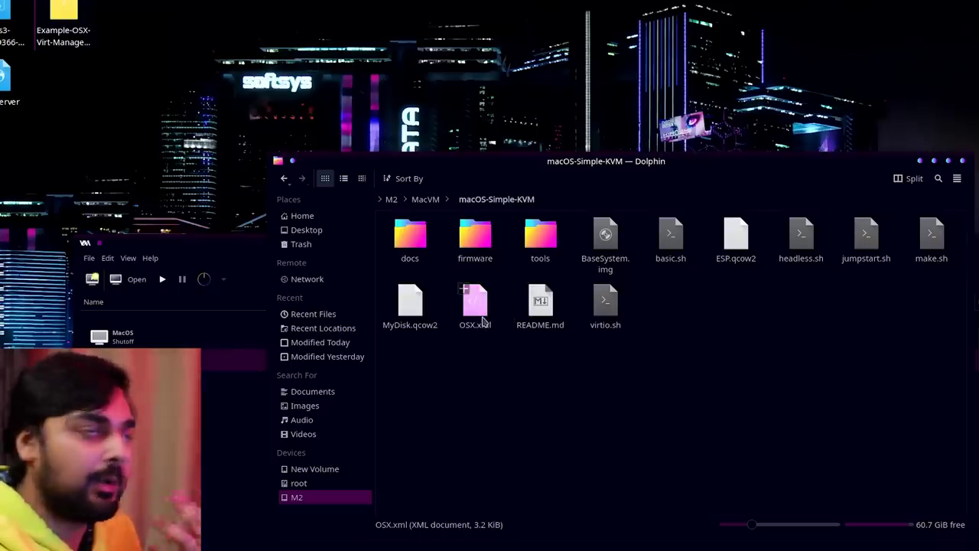
right_click(482, 321)
Open OSX.xml in Kate with a larger font and select the macOS-Simple-KVM folder path in Dolphin.
click(512, 325)
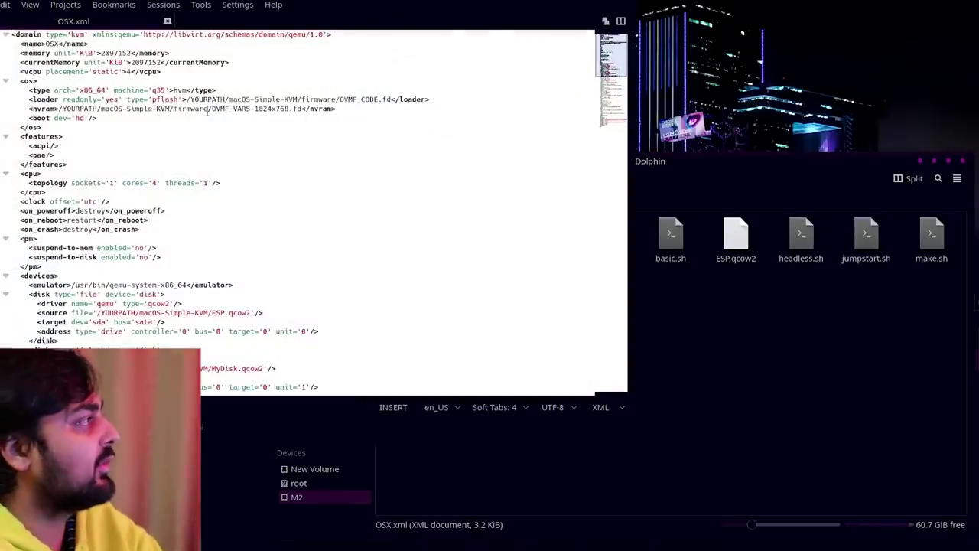
scroll(207, 112, up, 5)
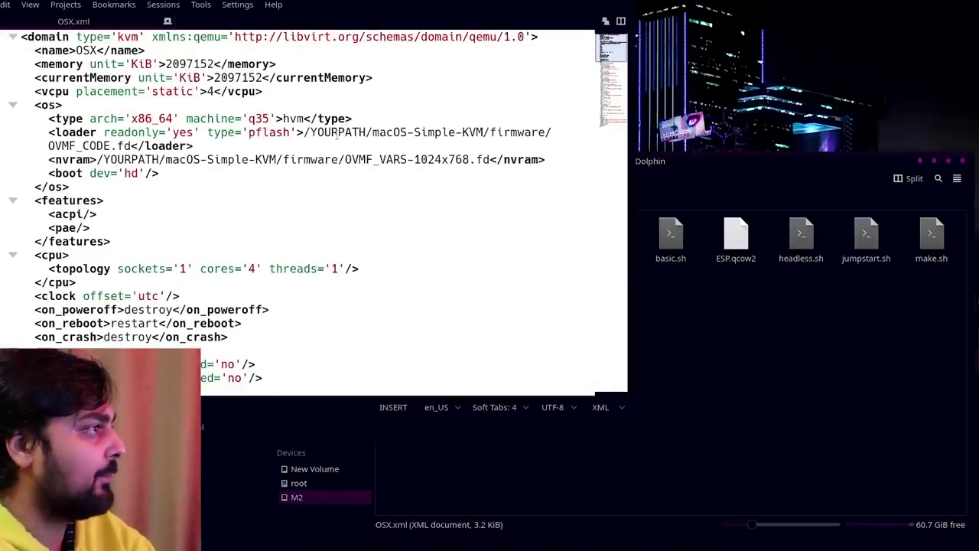
click(849, 340)
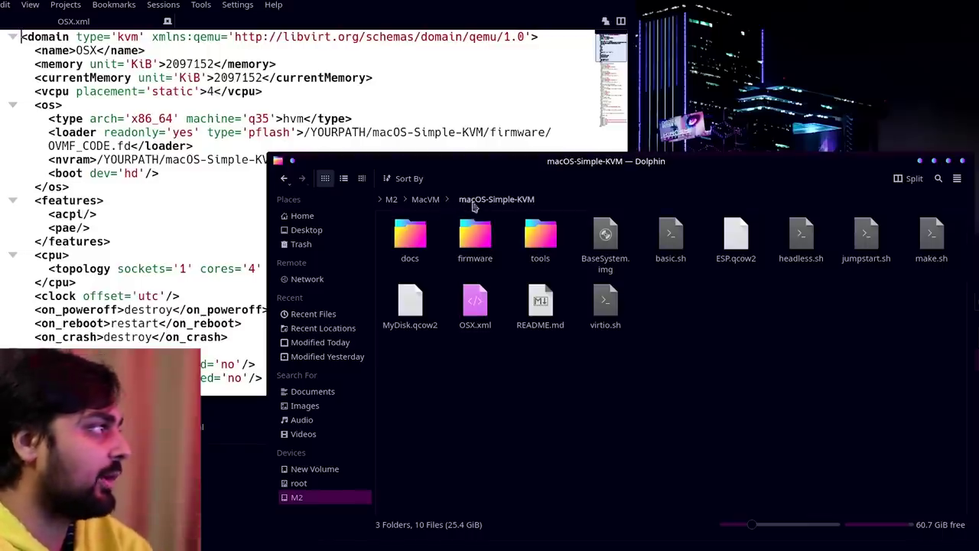
click(634, 199)
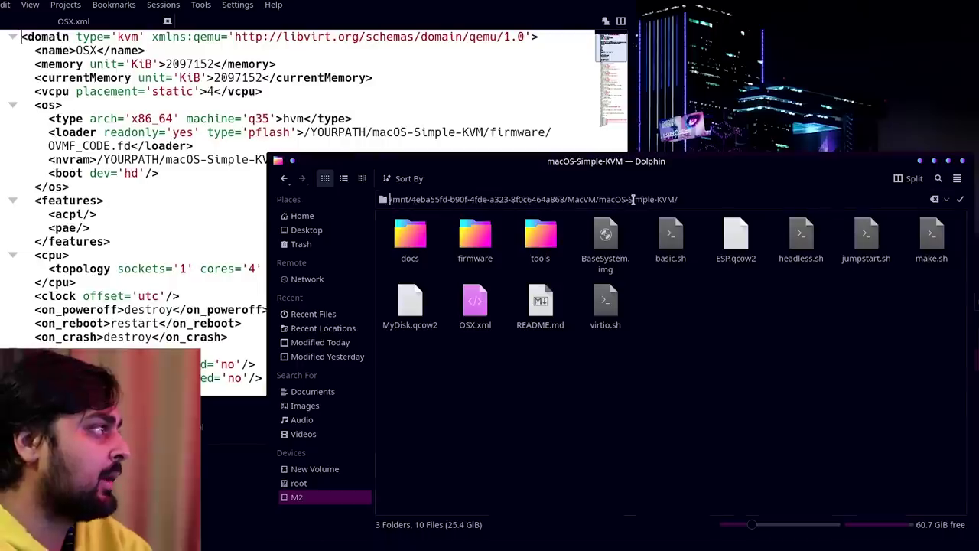
triple_click(672, 199)
key(ctrl+c)
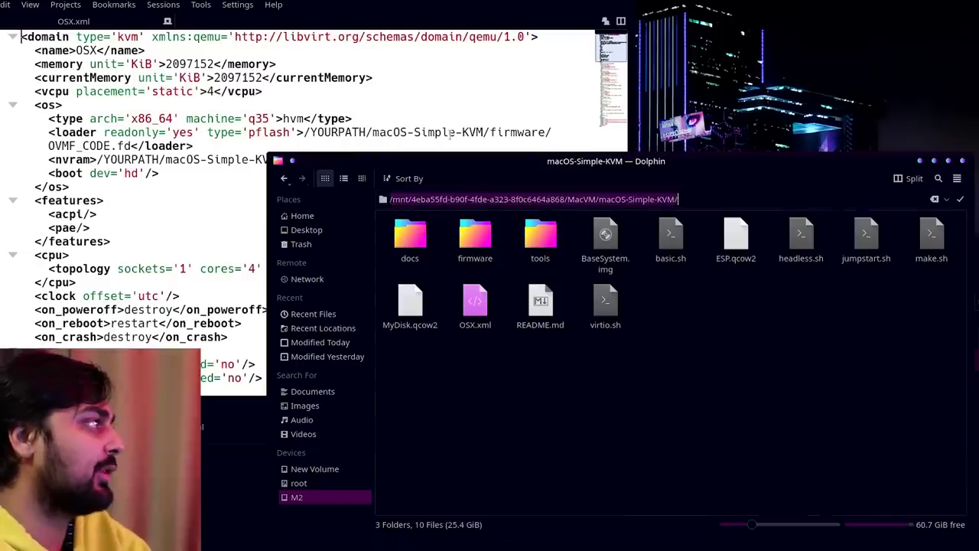
click(413, 113)
drag(414, 113, 447, 57)
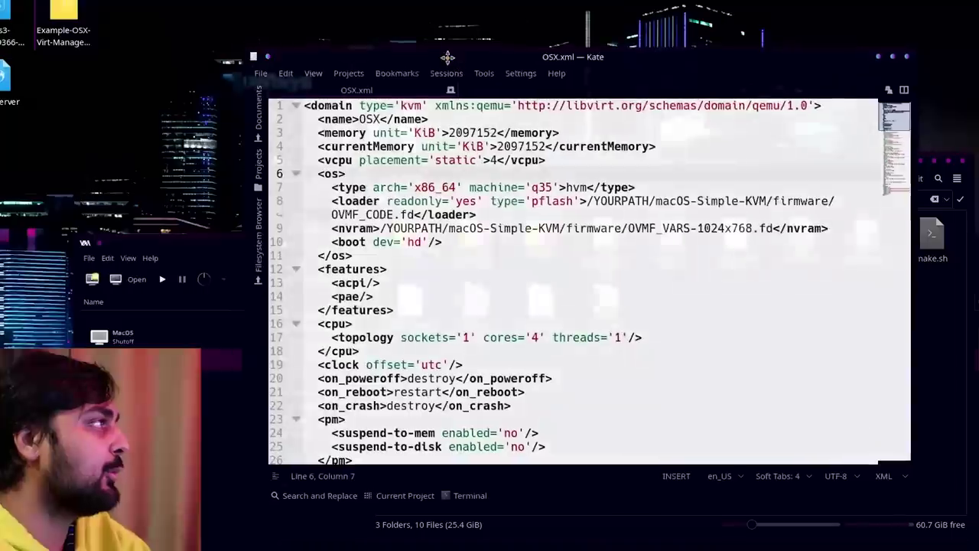
Set Kate's Find and Replace to swap YOURPATH for the pasted folder path without its slashes.
click(285, 72)
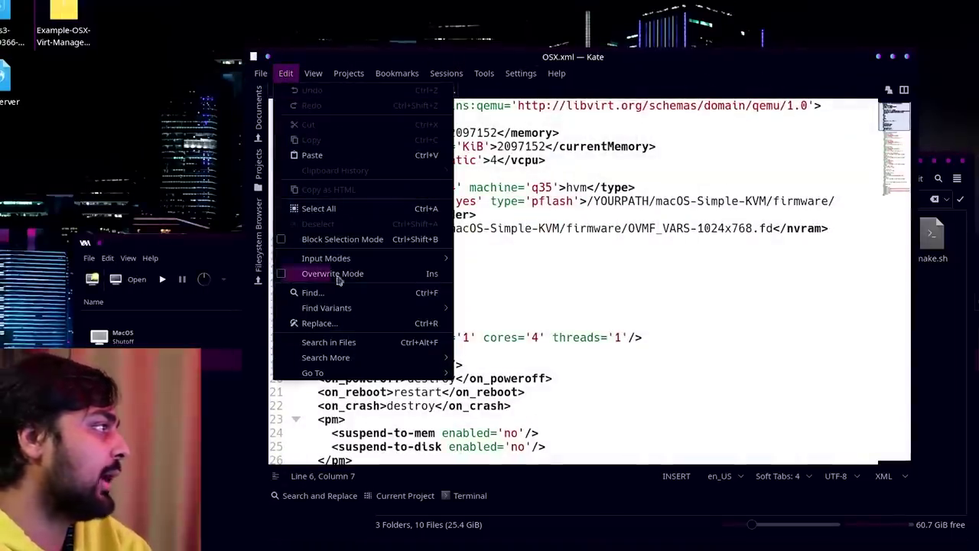
click(348, 324)
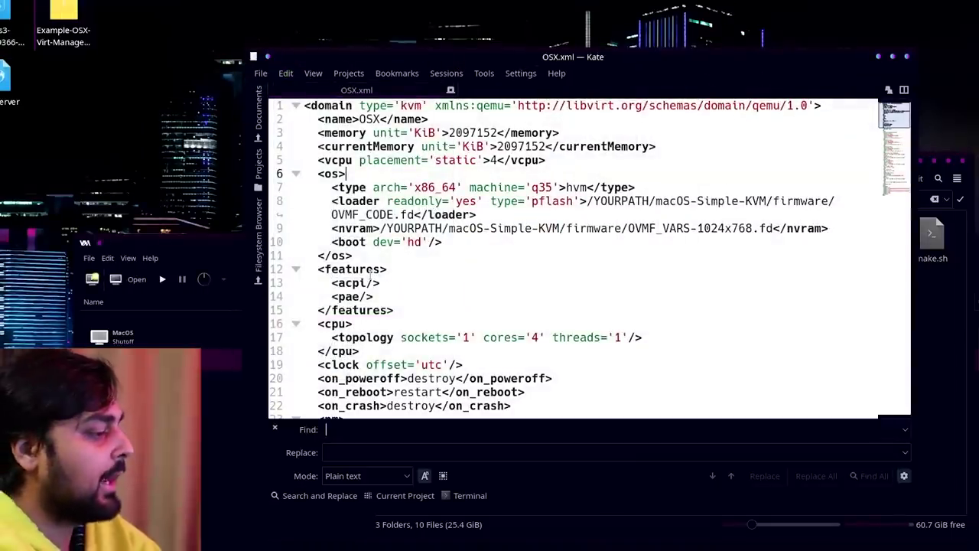
text(YOURPATH)
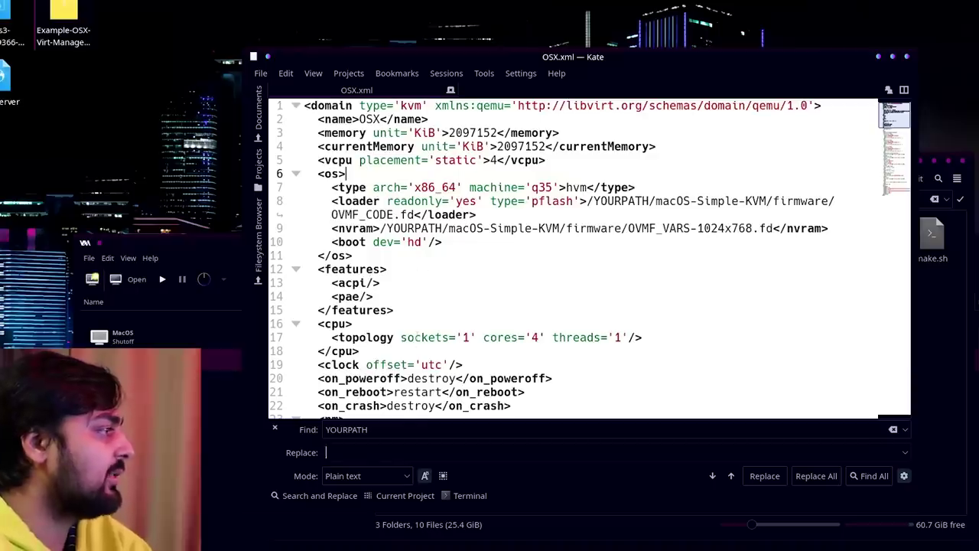
key(ctrl+v)
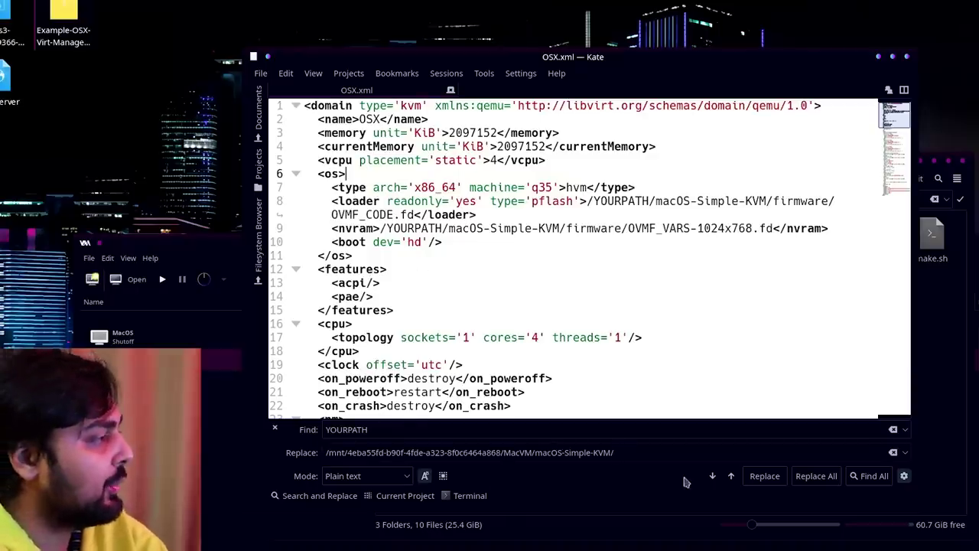
key(BackSpace)
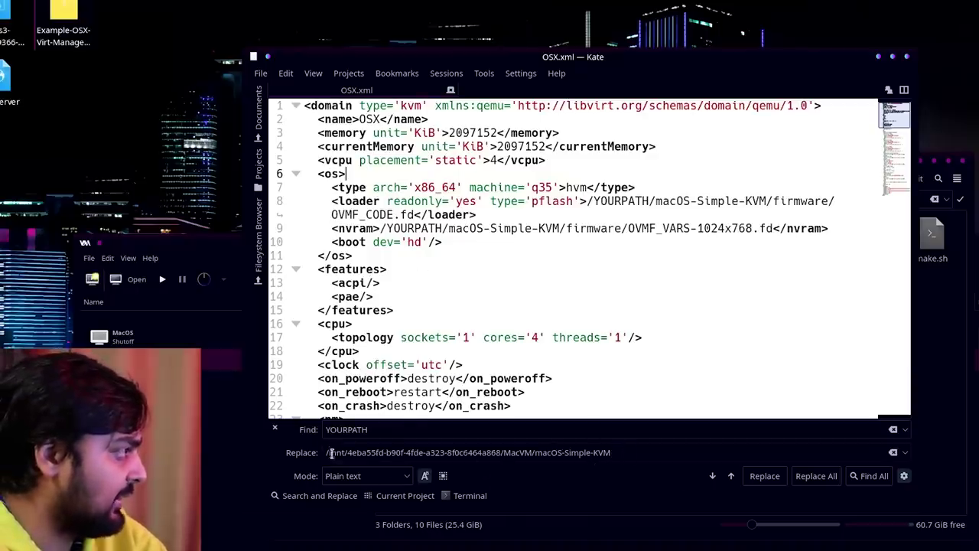
key(Home)
key(Delete)
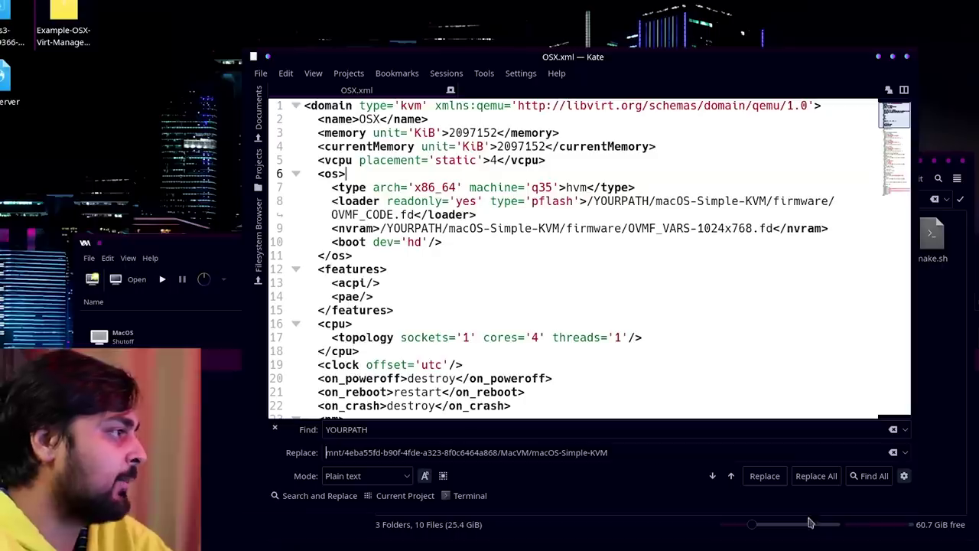
Replace all eight YOURPATH occurrences in OSX.xml, check the result, and close Kate.
click(764, 475)
click(765, 475)
click(764, 476)
click(765, 475)
click(765, 475)
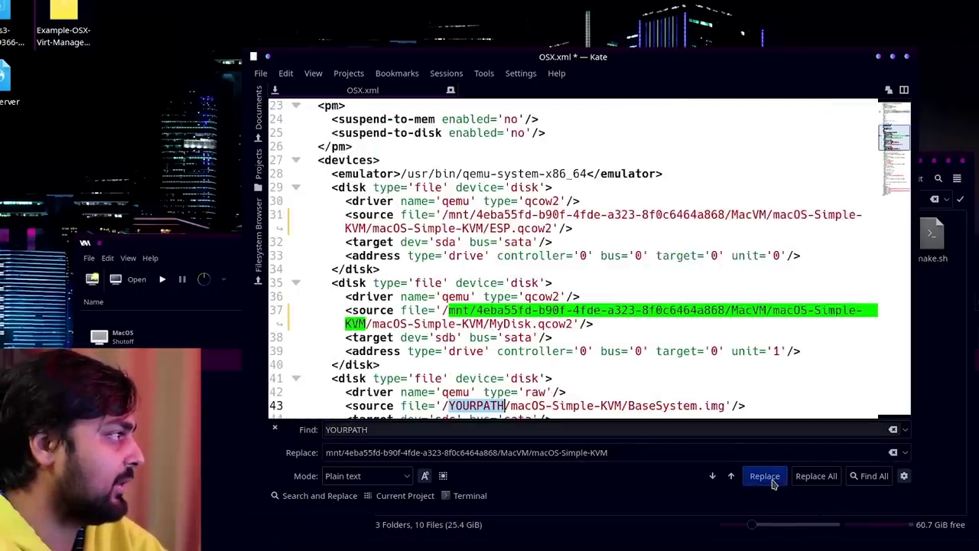
click(765, 475)
click(765, 475)
click(773, 482)
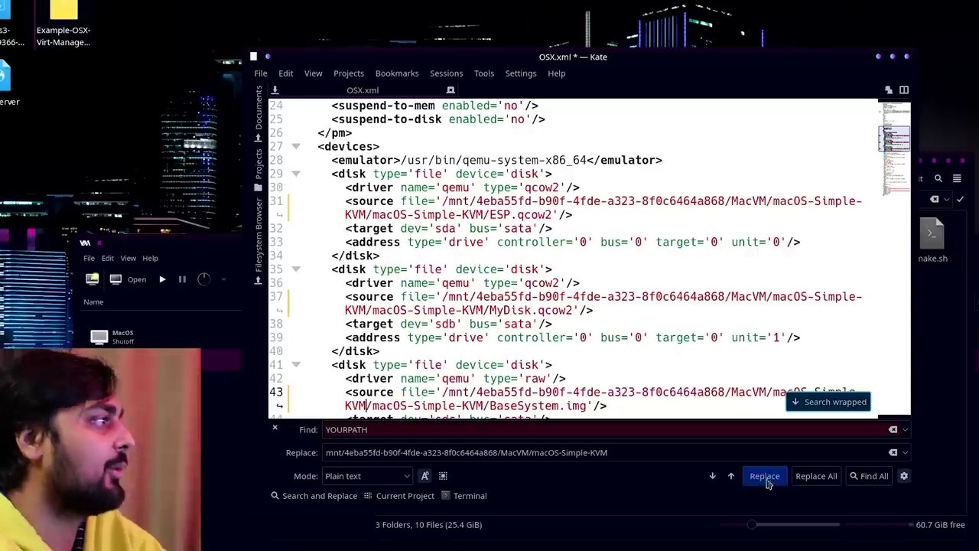
scroll(692, 356, down, 1)
scroll(695, 363, down, 2)
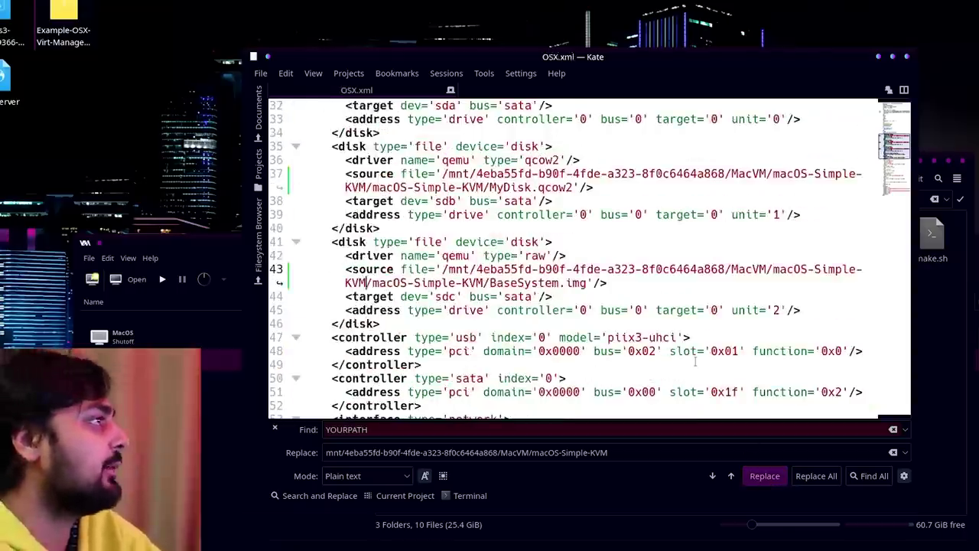
click(907, 57)
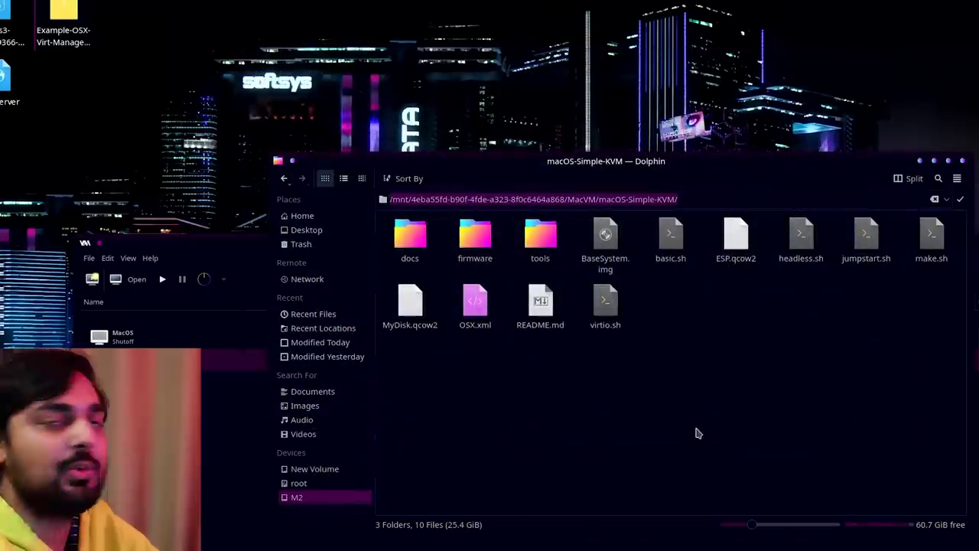
Open Konsole in the macOS-Simple-KVM repository folder.
right_click(595, 390)
click(507, 429)
right_click(473, 349)
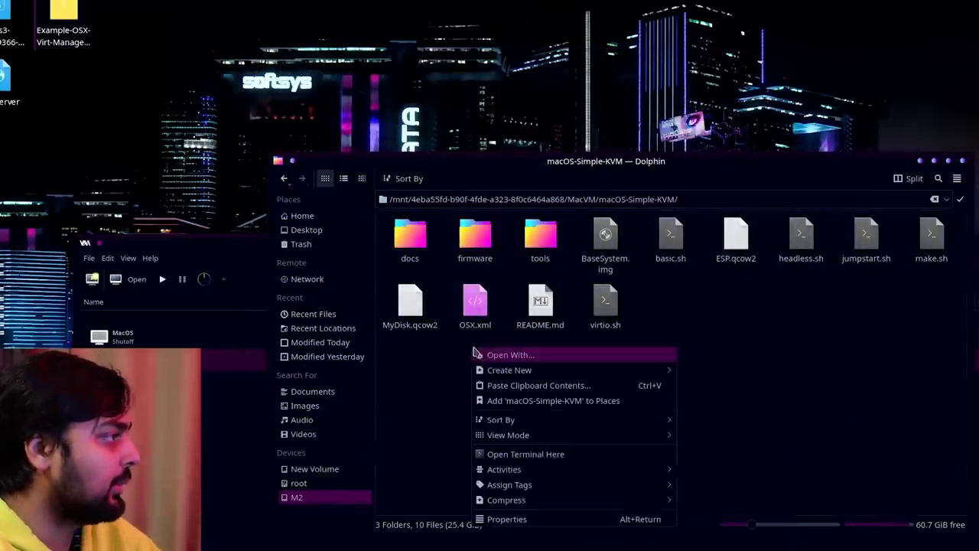
click(525, 454)
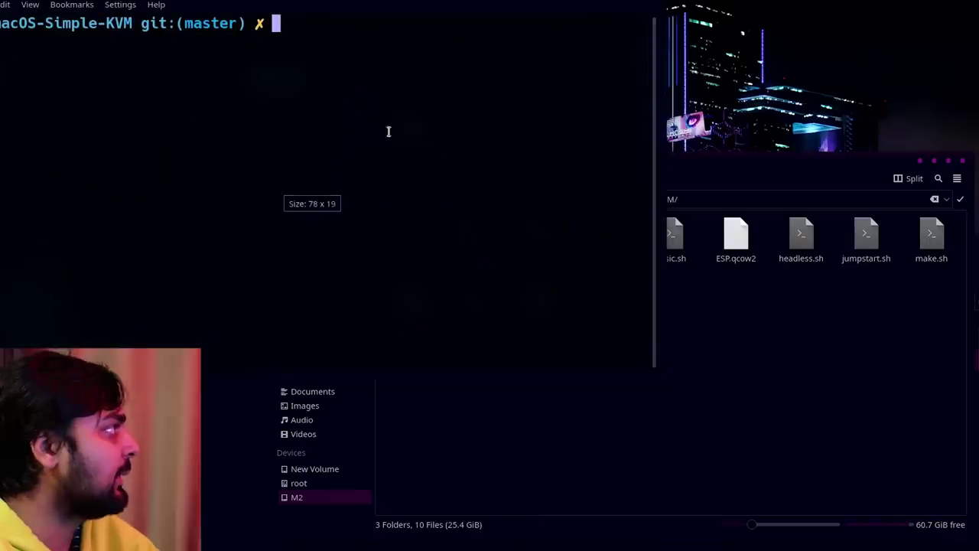
drag(483, 108, 782, 397)
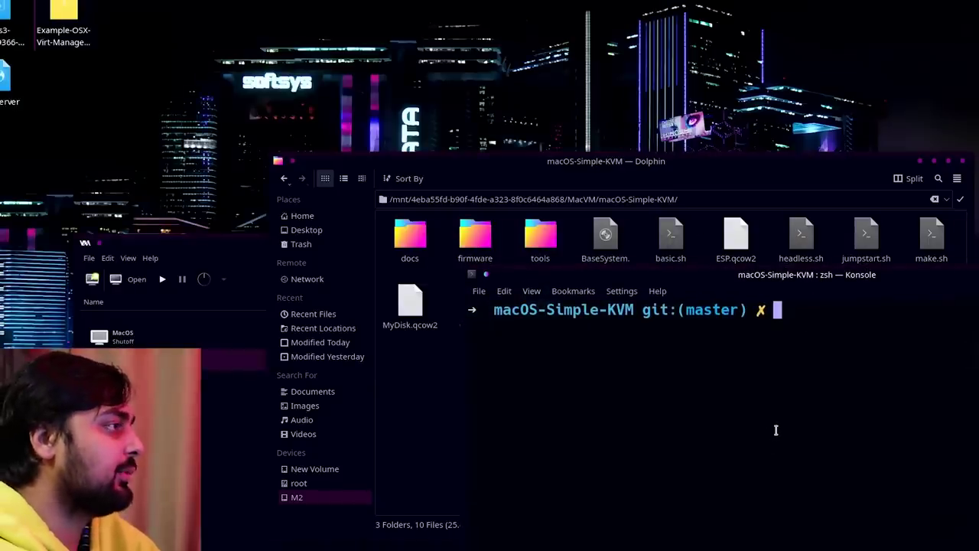
Run sudo virsh define OSX.xml and enter the root password.
text(sudo virsh)
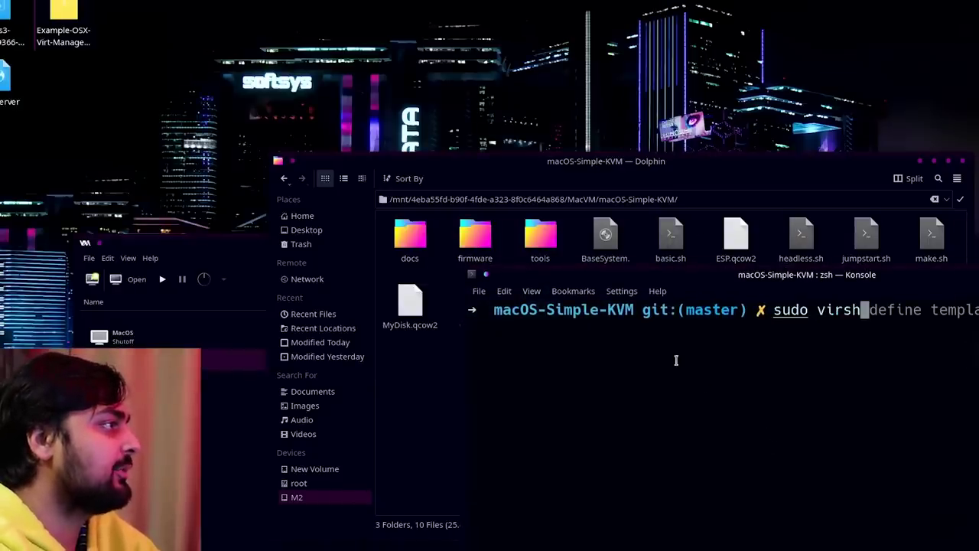
key(super+c)
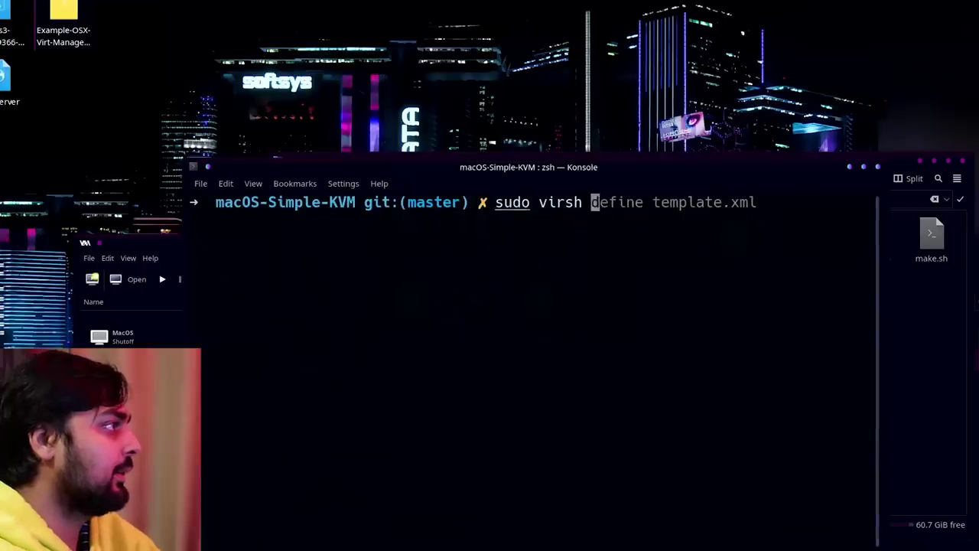
text(defon)
key(BackSpace)
key(BackSpace)
text(n)
key(BackSpace)
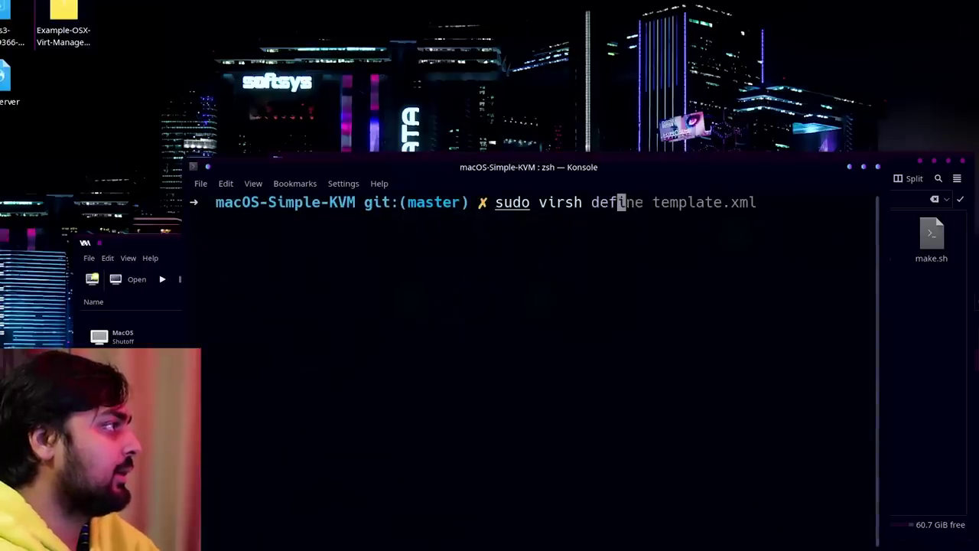
text(ine OSX)
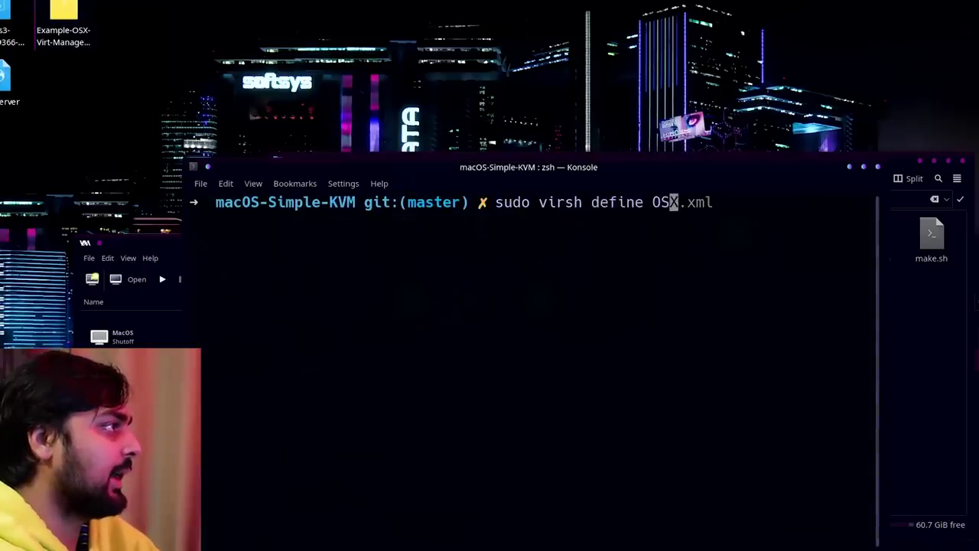
text(.xml)
key(Return)
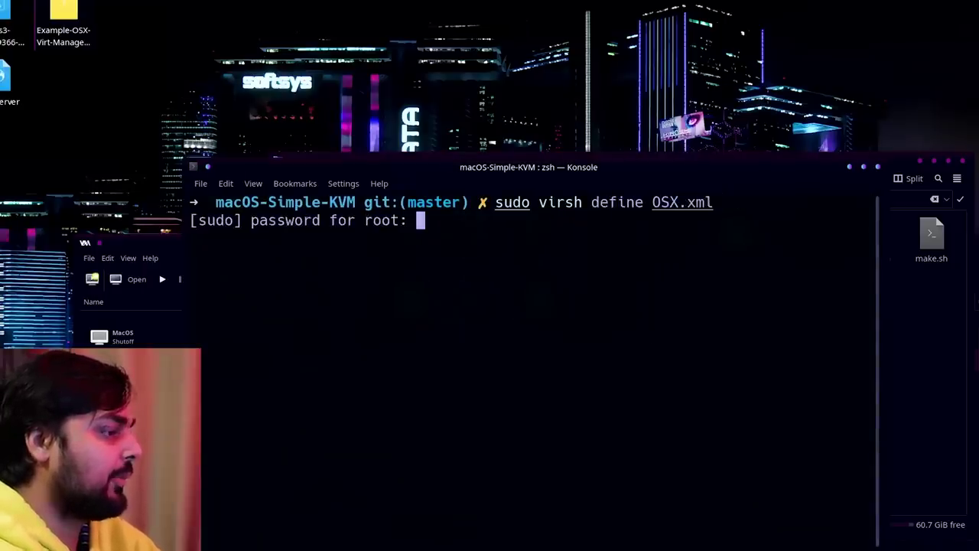
key(Return)
Check the new OSX VM in the manager, then select the doubled macOS-Simple-KVM in OSX.xml's loader path.
key(alt+Tab)
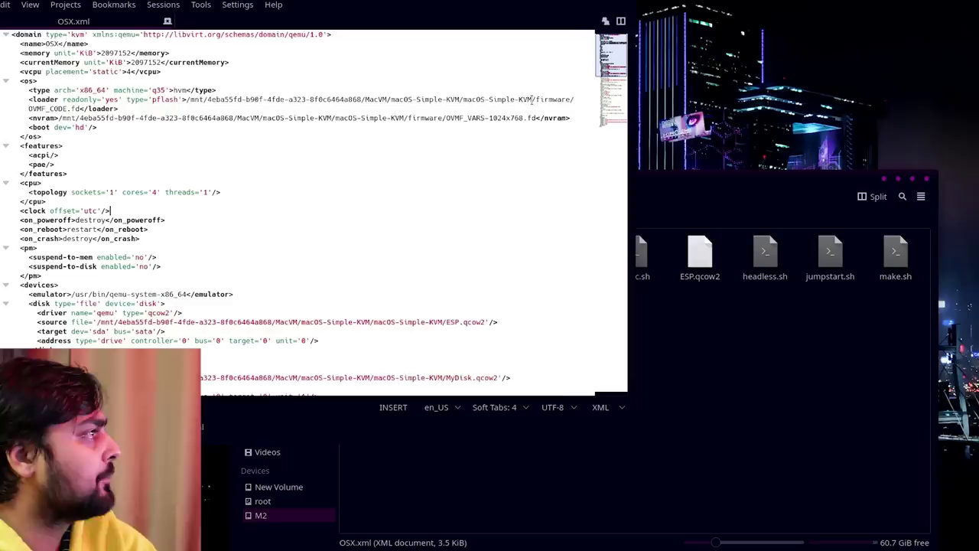
drag(475, 99, 119, 108)
drag(532, 99, 463, 99)
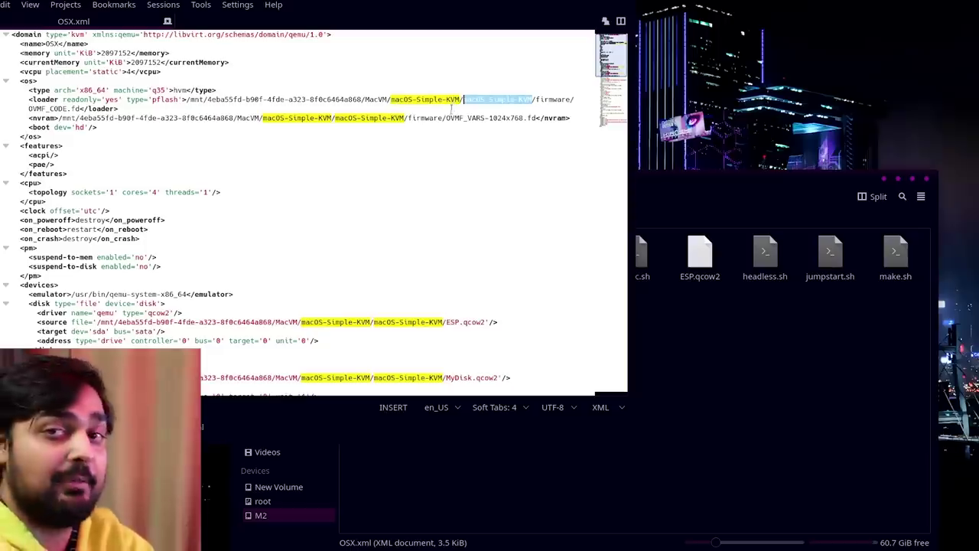
Delete the duplicate 'macOS-Simple-KVM/' from the loader and nvram firmware paths.
key(BackSpace)
key(BackSpace)
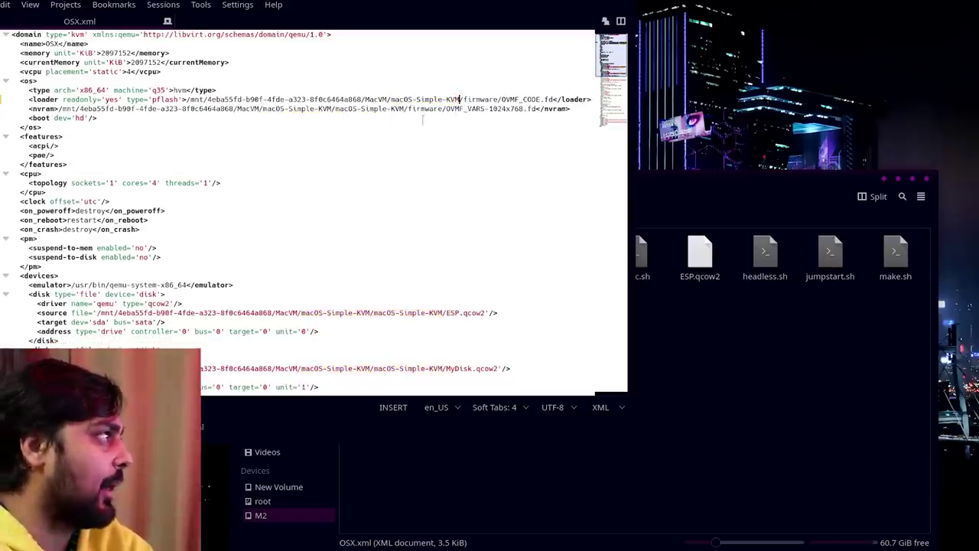
drag(263, 109, 332, 112)
key(BackSpace)
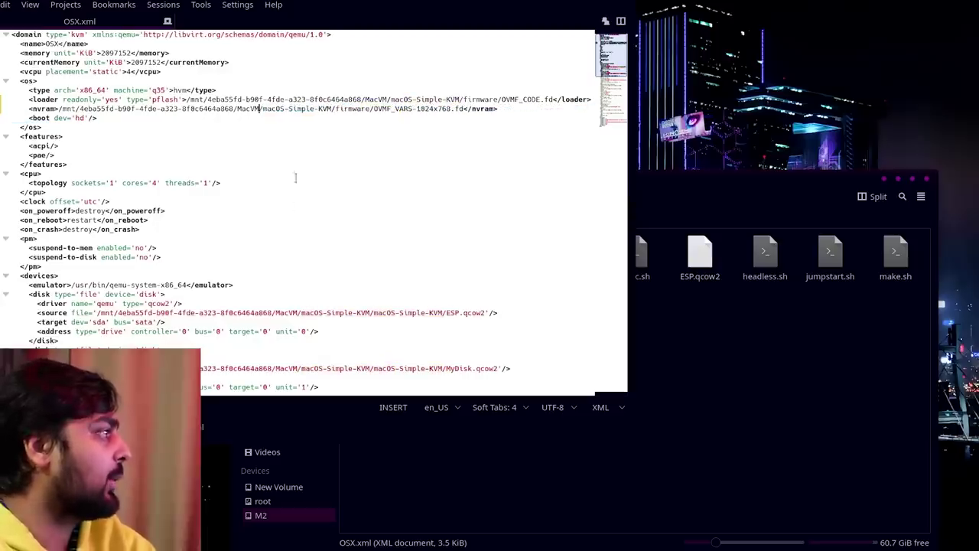
Delete the duplicate folder from the ESP.qcow2, MyDisk.qcow2 and BaseSystem.img disk paths.
drag(298, 313, 372, 312)
key(BackSpace)
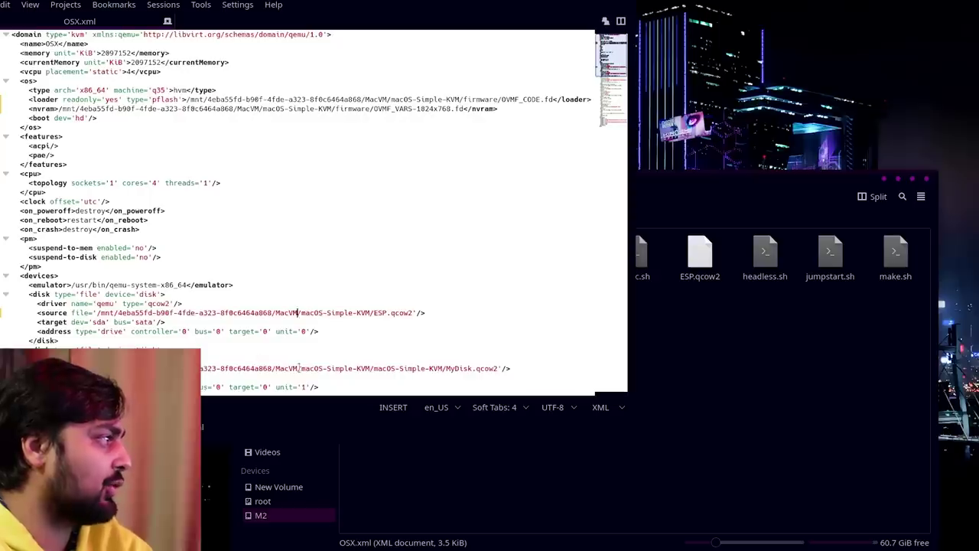
drag(298, 368, 371, 368)
key(BackSpace)
scroll(304, 386, down, 2)
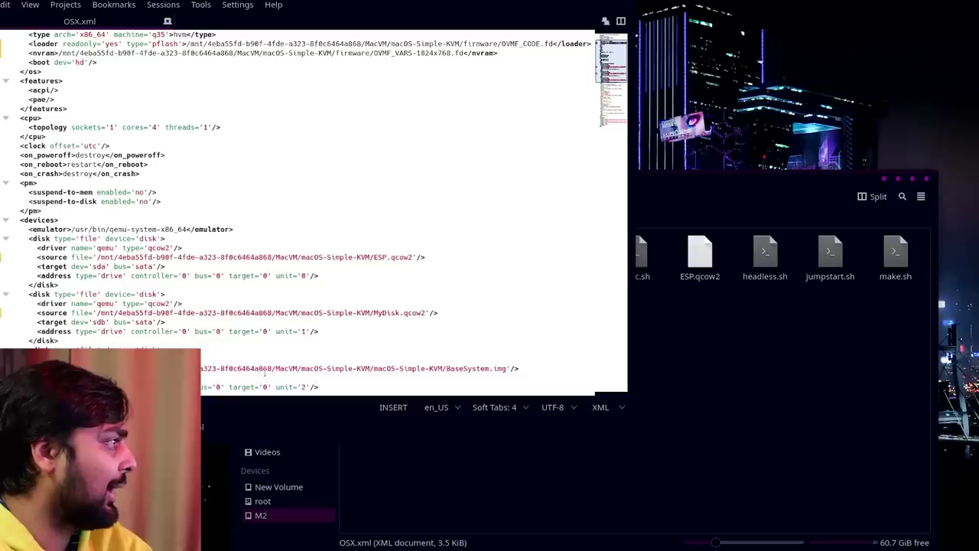
drag(301, 368, 372, 368)
key(BackSpace)
scroll(343, 360, down, 2)
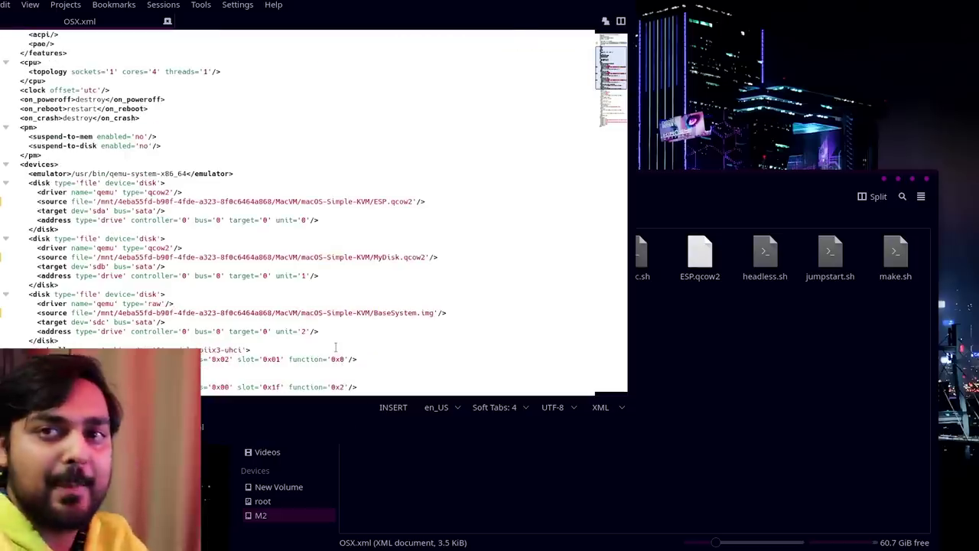
scroll(340, 351, down, 12)
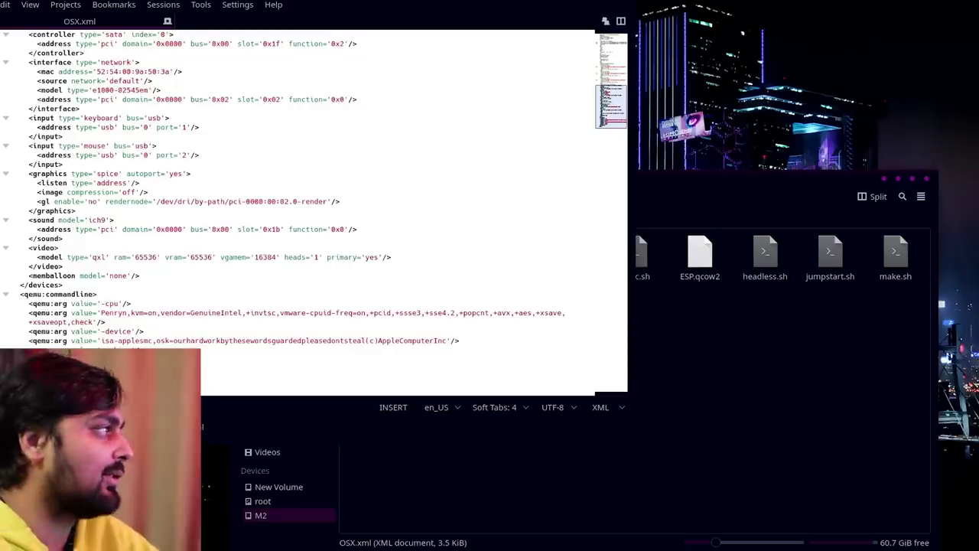
Save the corrected OSX.xml and close Kate.
key(ctrl+s)
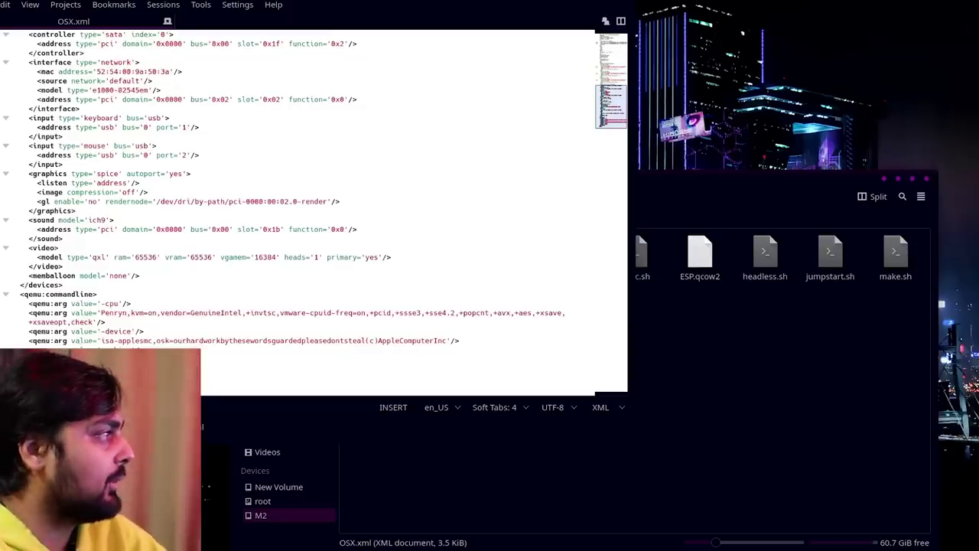
key(ctrl+q)
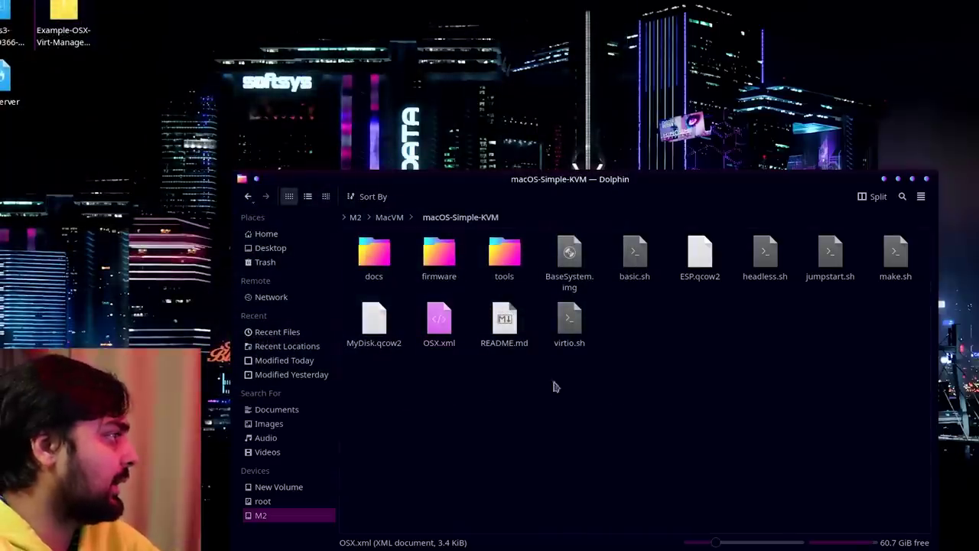
right_click(437, 383)
click(405, 403)
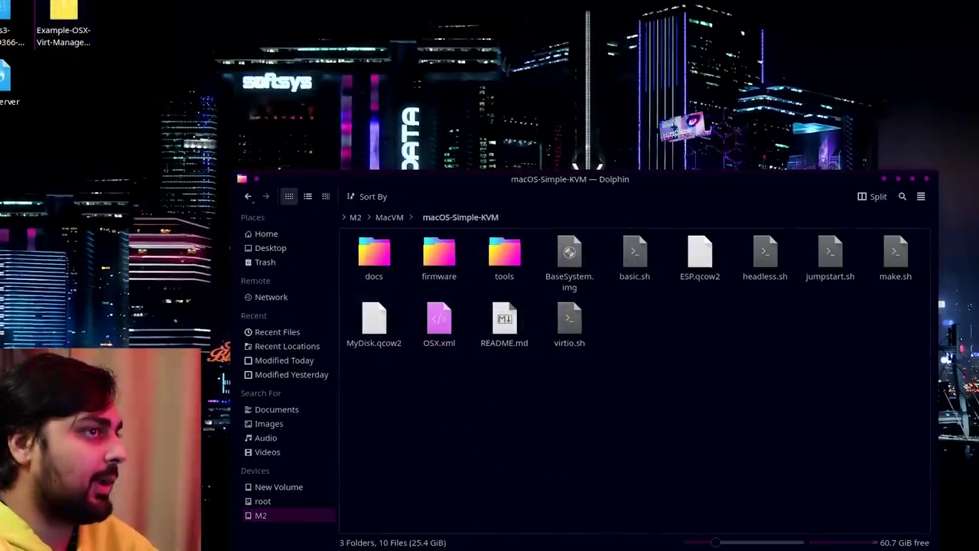
Redefine the VM with 'sudo virsh define OSX.xml', then hide the terminal.
text(s)
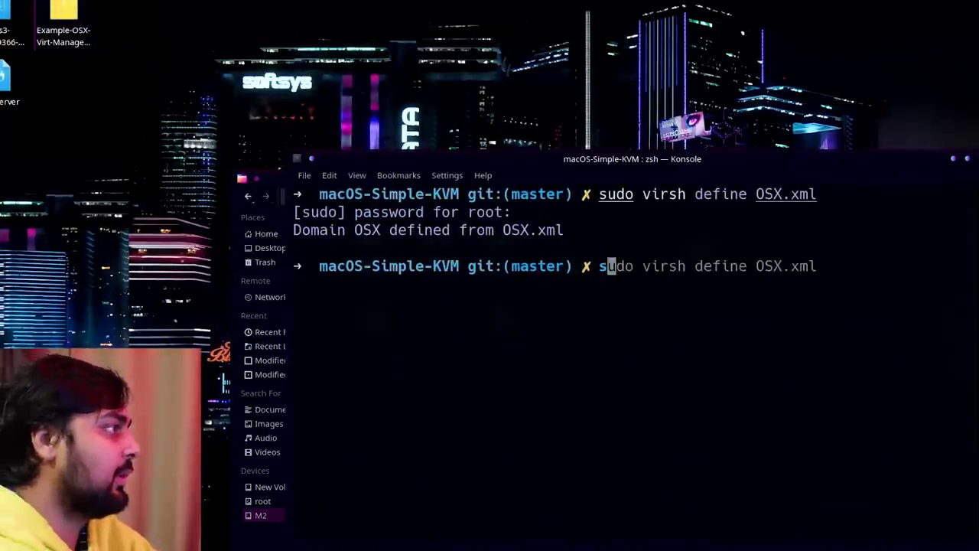
text(udo virsh define)
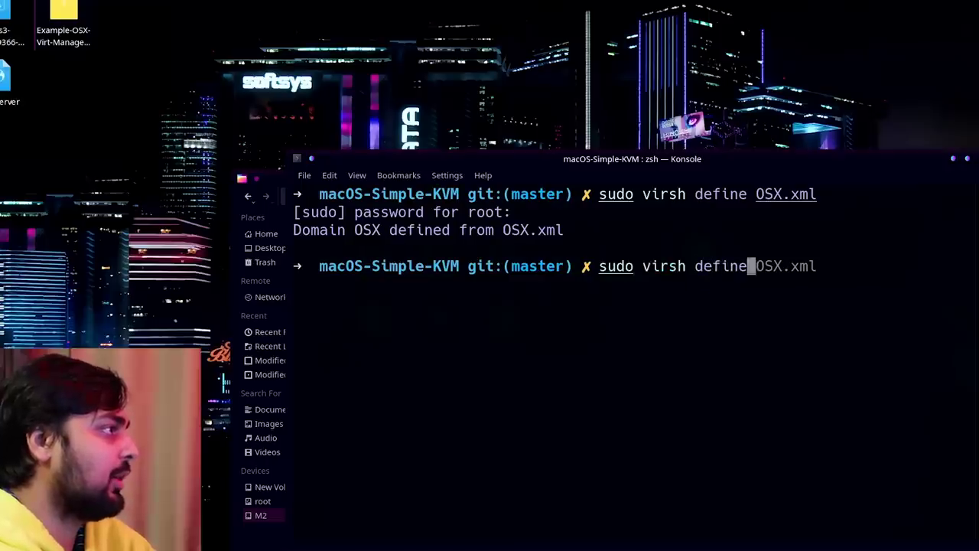
text( OSX.xml)
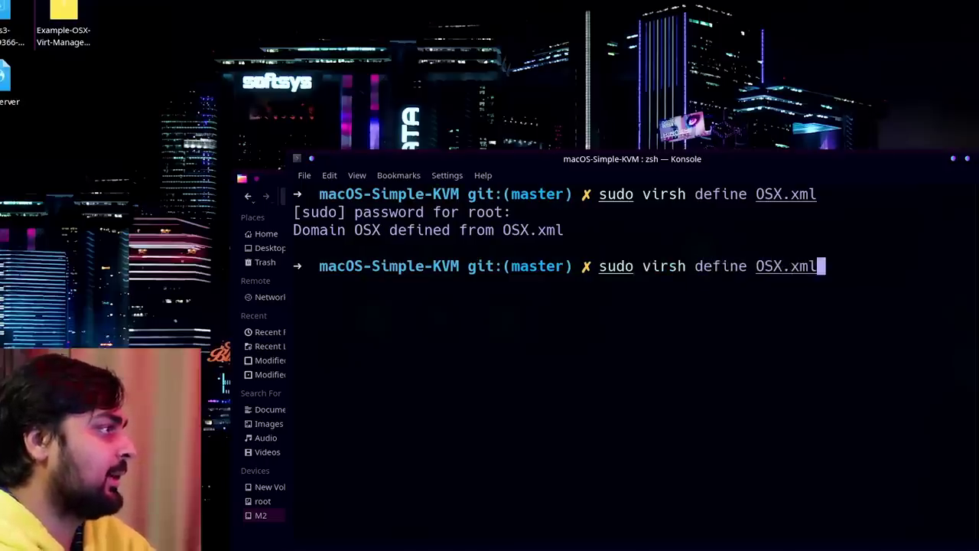
key(Return)
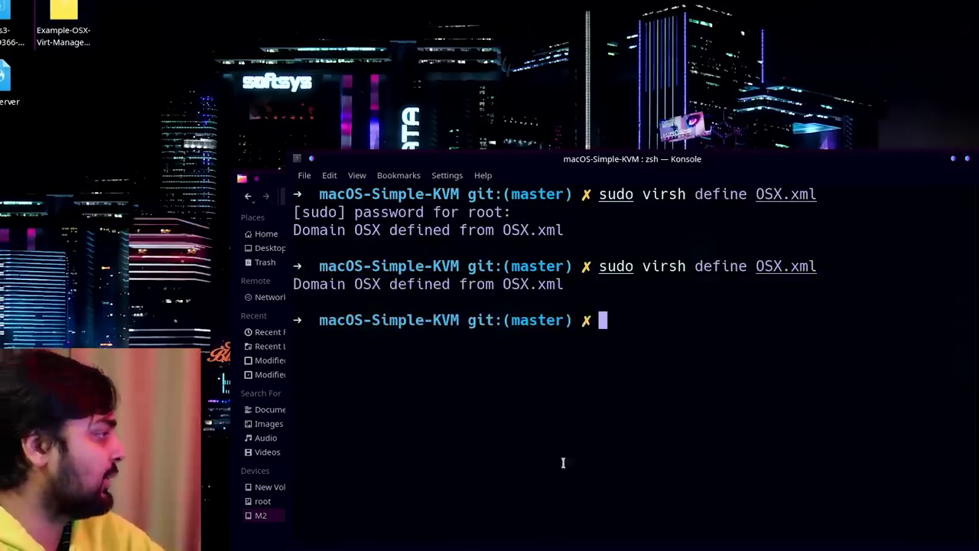
key(ctrl+d)
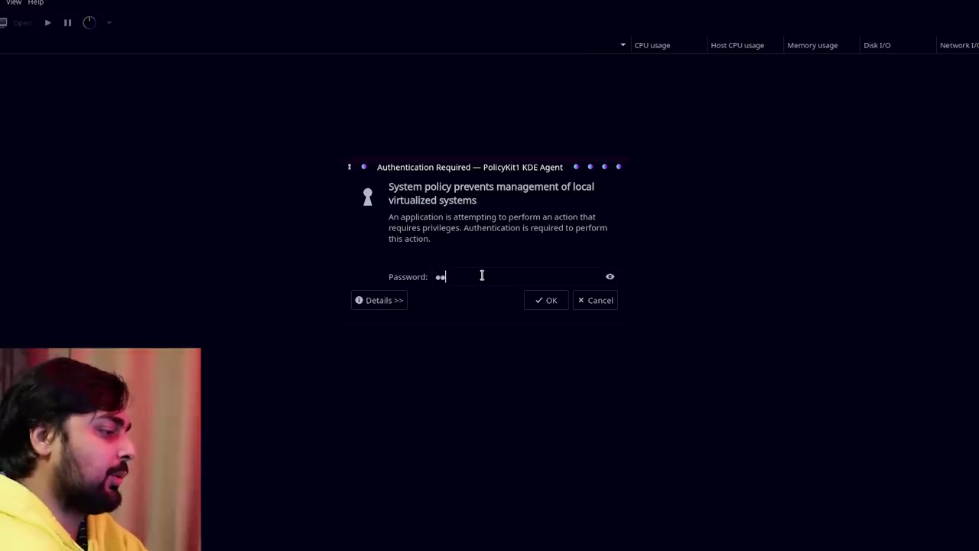
Authenticate the PolicyKit prompt and open the OSX VM's hardware details.
text(****)
key(Return)
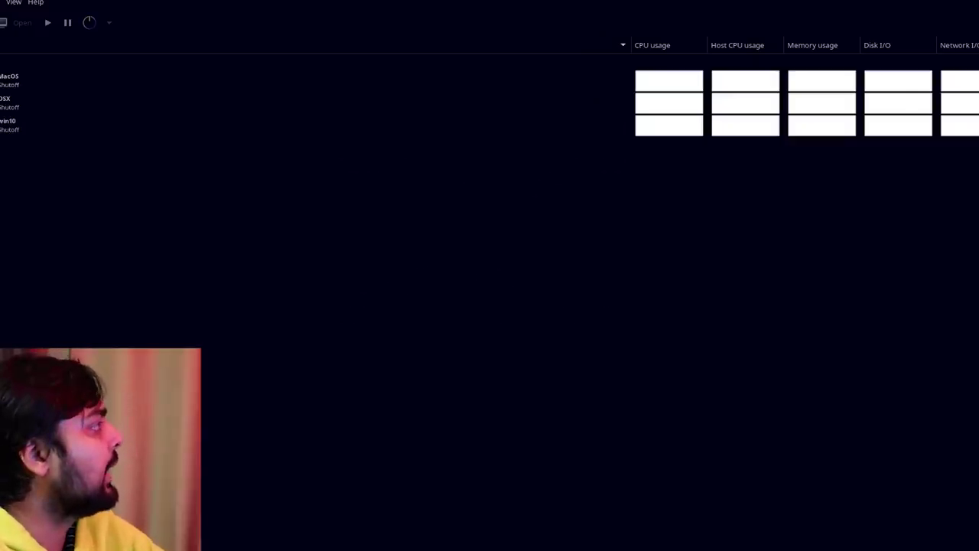
right_click(18, 112)
click(48, 207)
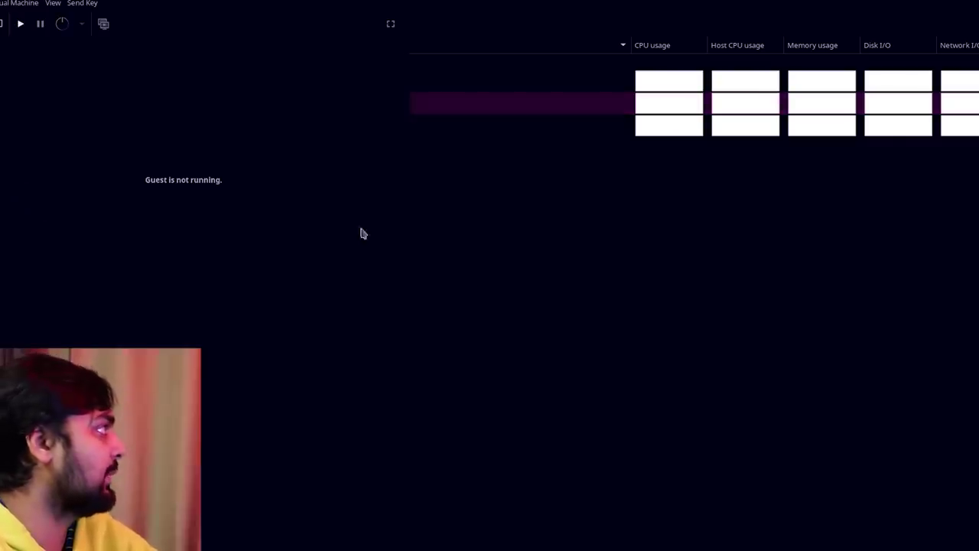
click(3, 24)
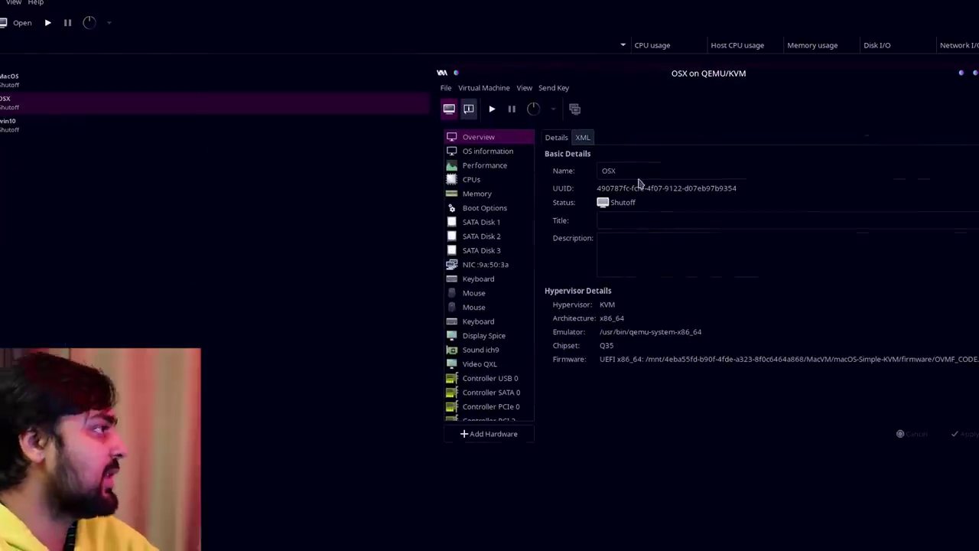
Rename the VM to buttplugOSX and apply, ending on its CPU settings.
text(buttpo)
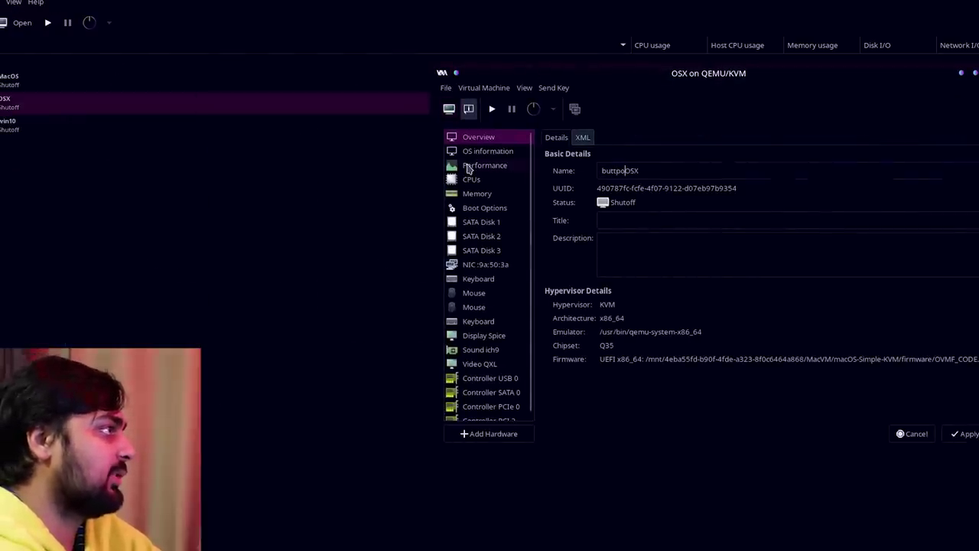
text(p)
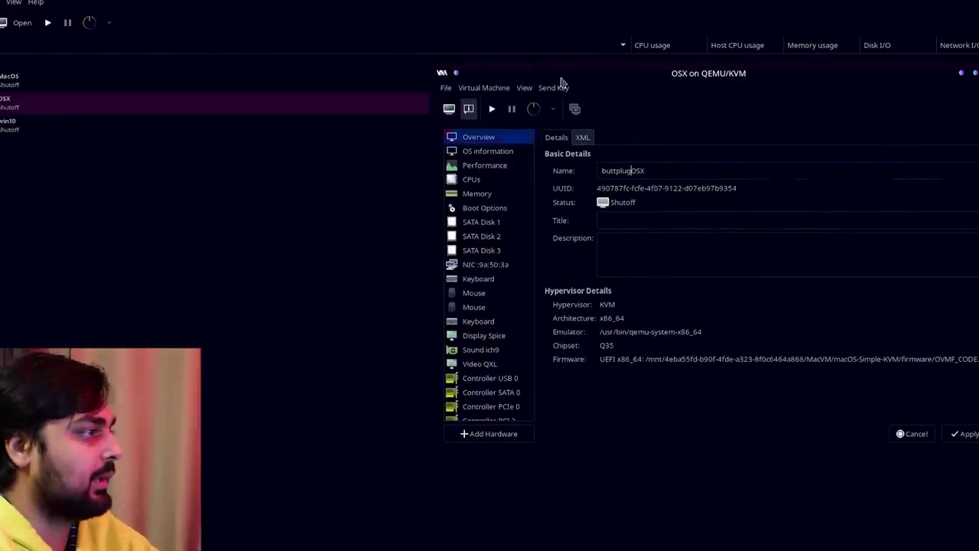
text(lug)
click(963, 438)
click(471, 179)
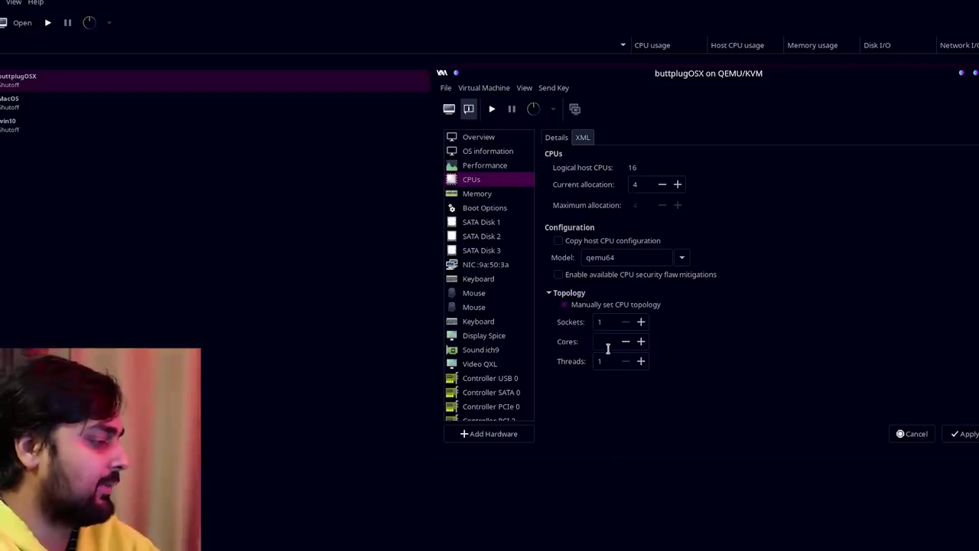
Set 8 cores, 2 threads and 16 vCPUs, and enable Copy host CPU configuration.
text(8)
key(Tab)
text(2)
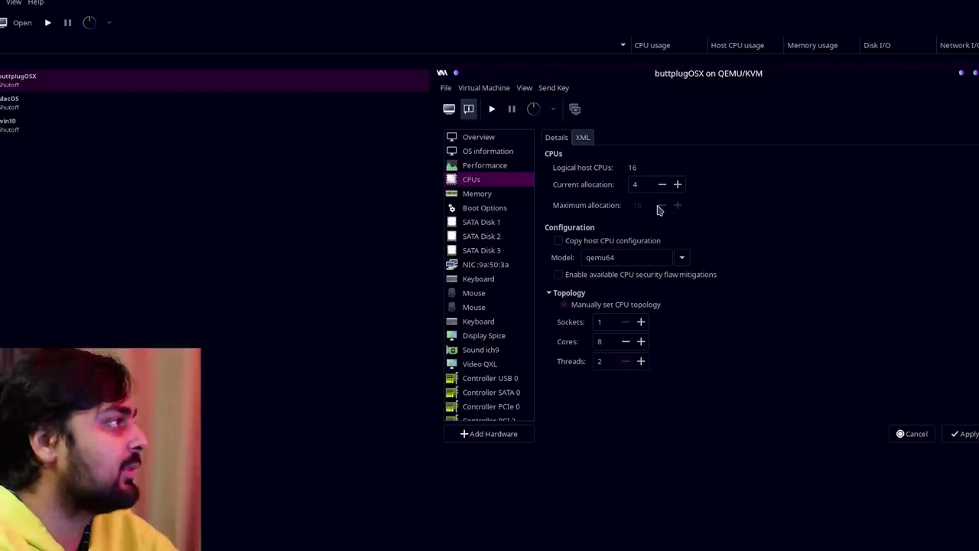
click(640, 183)
text(1)
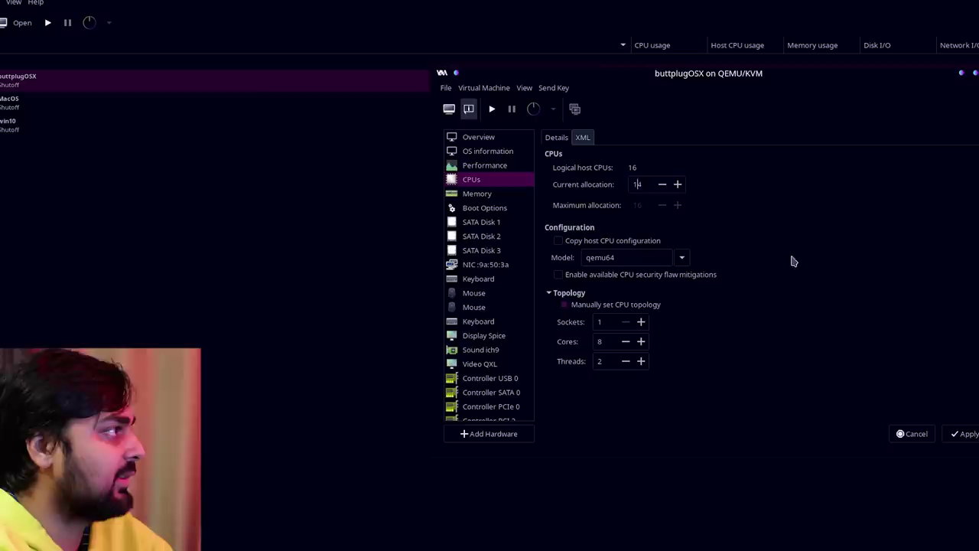
key(Delete)
text(6)
click(965, 435)
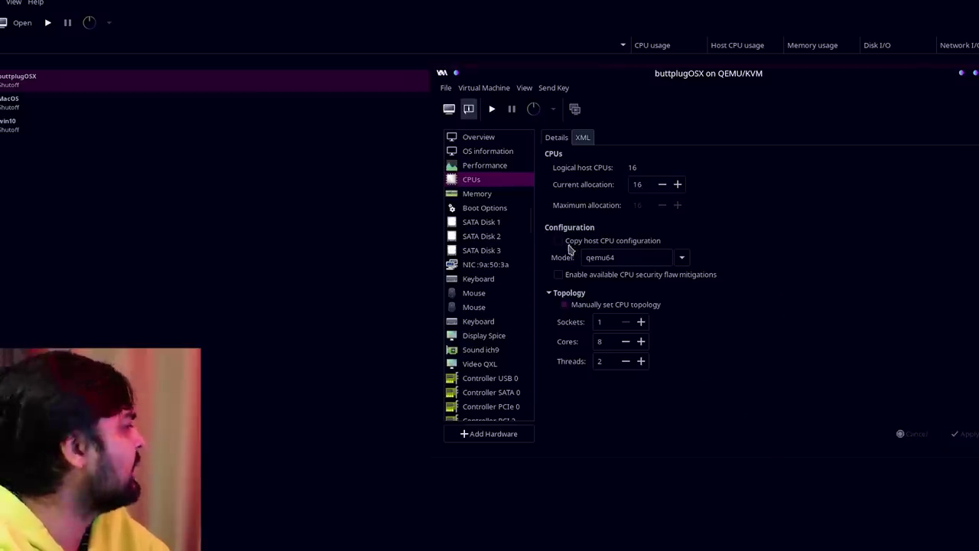
click(567, 243)
click(966, 434)
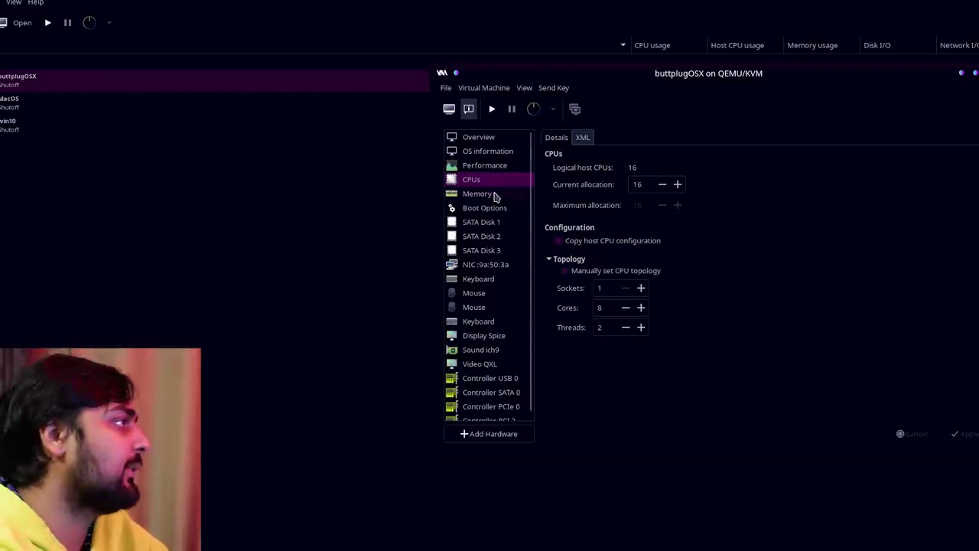
Set the VM's maximum memory allocation to 16000 MiB.
click(494, 197)
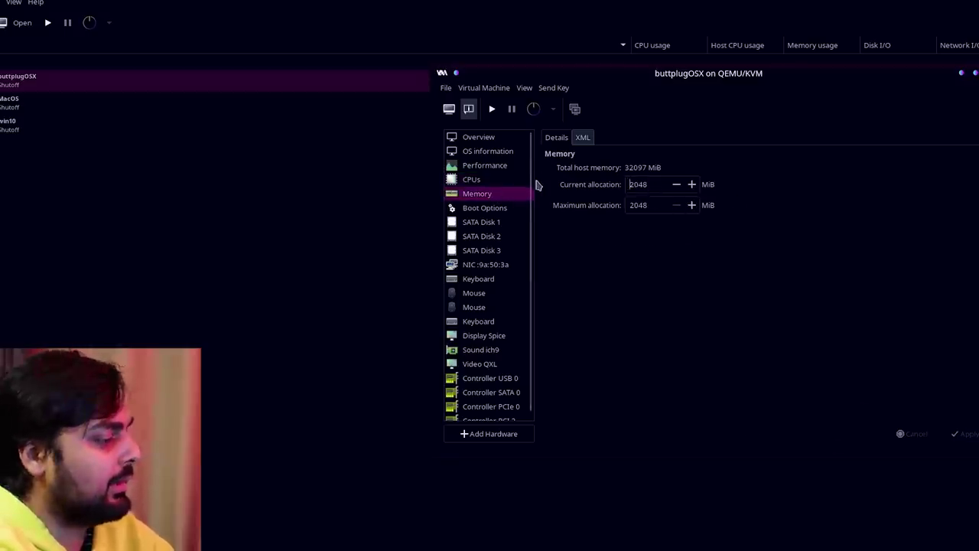
text(16)
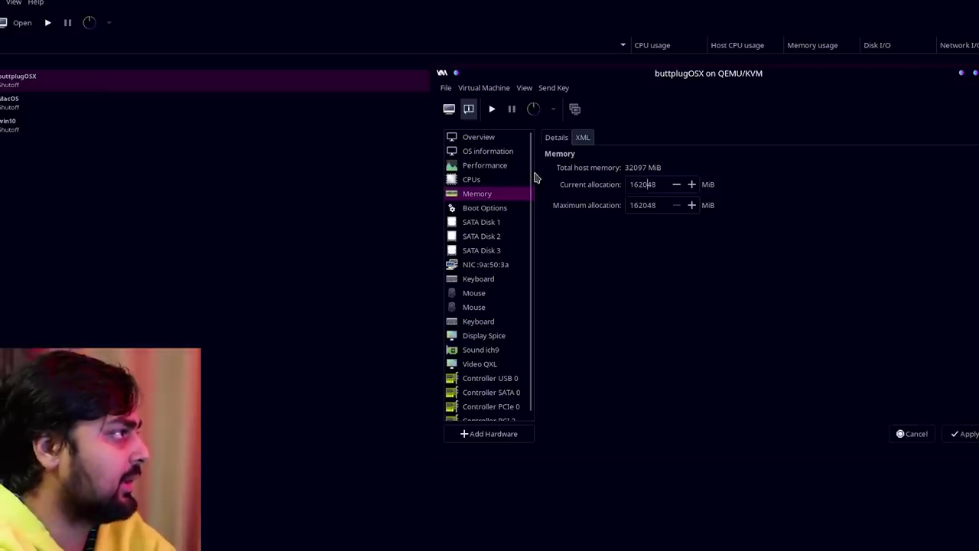
key(BackSpace)
key(BackSpace)
key(BackSpace)
text(000)
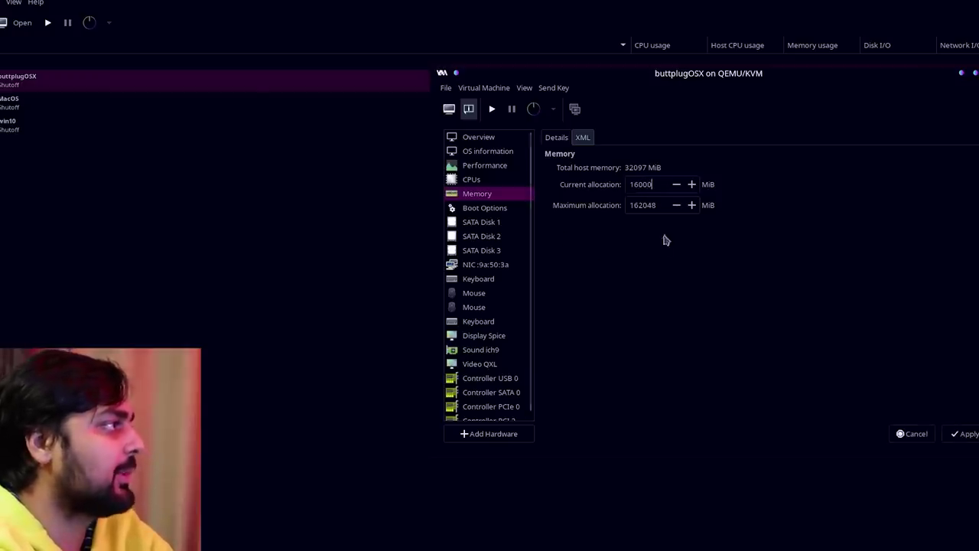
key(Home)
text(161)
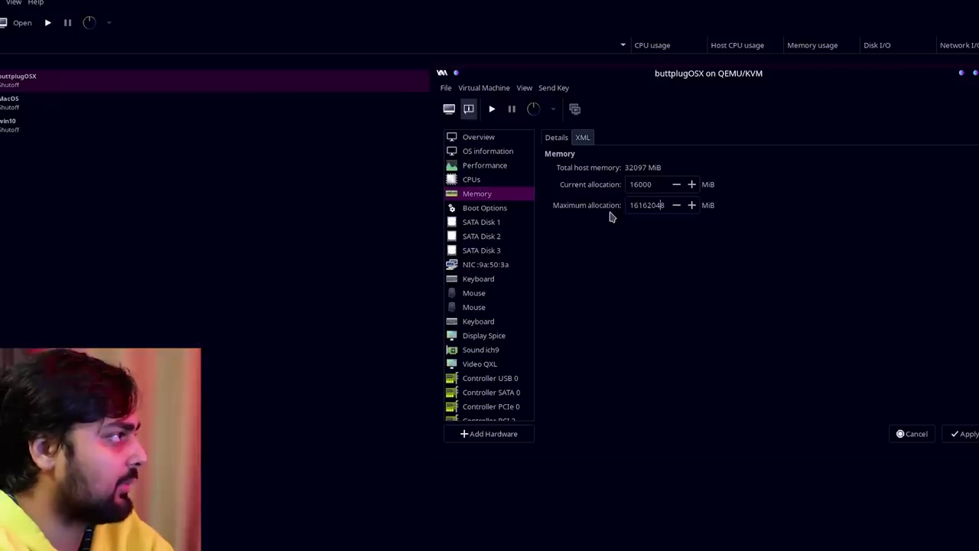
key(Delete)
key(Delete)
key(Delete)
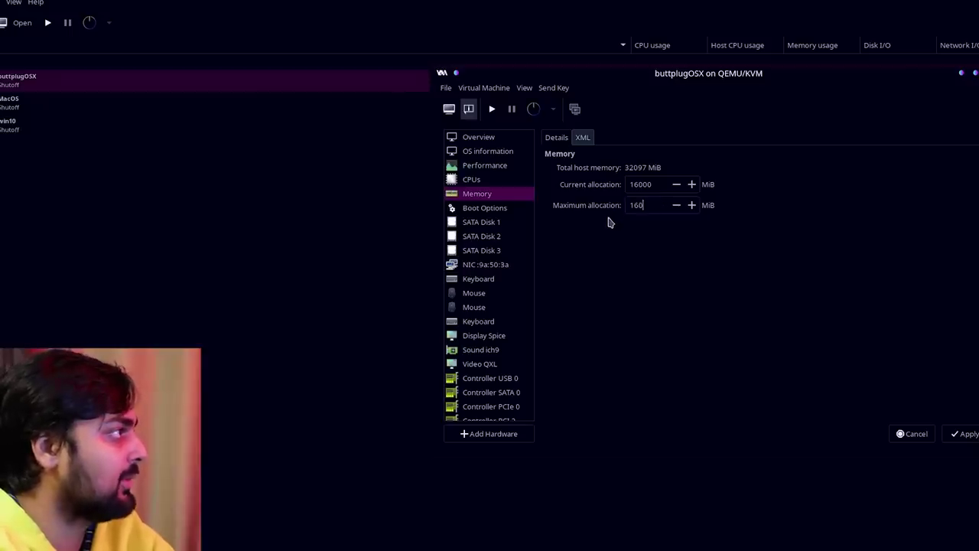
Review the CPU topology and Overview pages, then return to Memory.
click(475, 180)
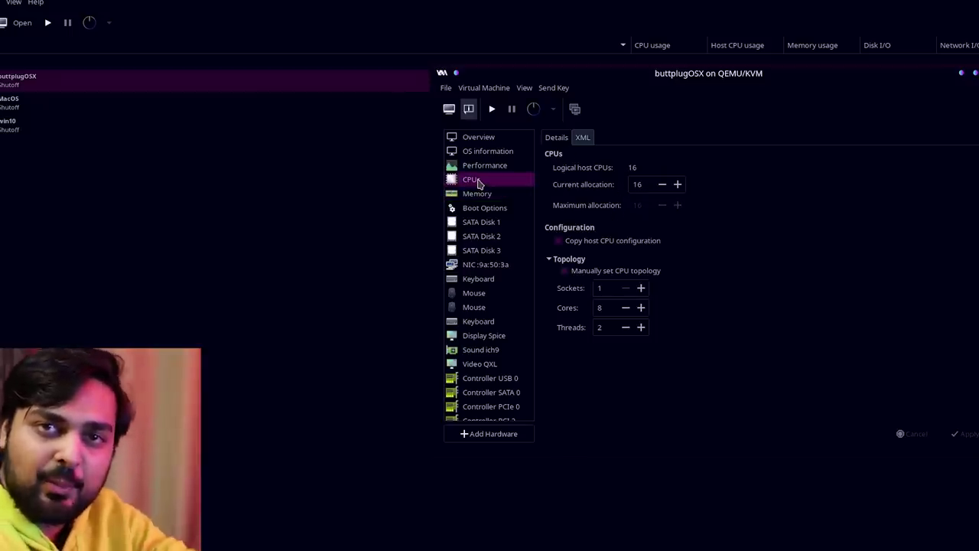
click(495, 137)
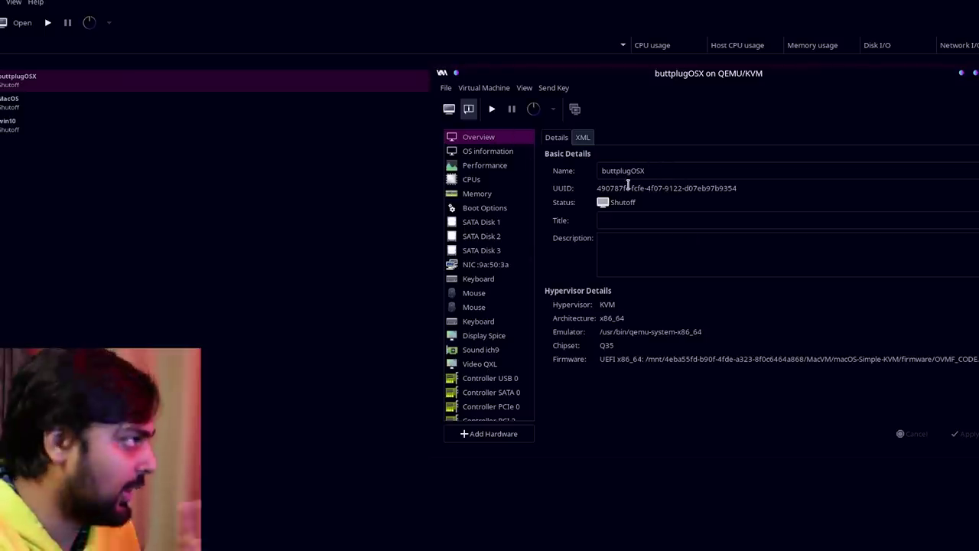
click(480, 180)
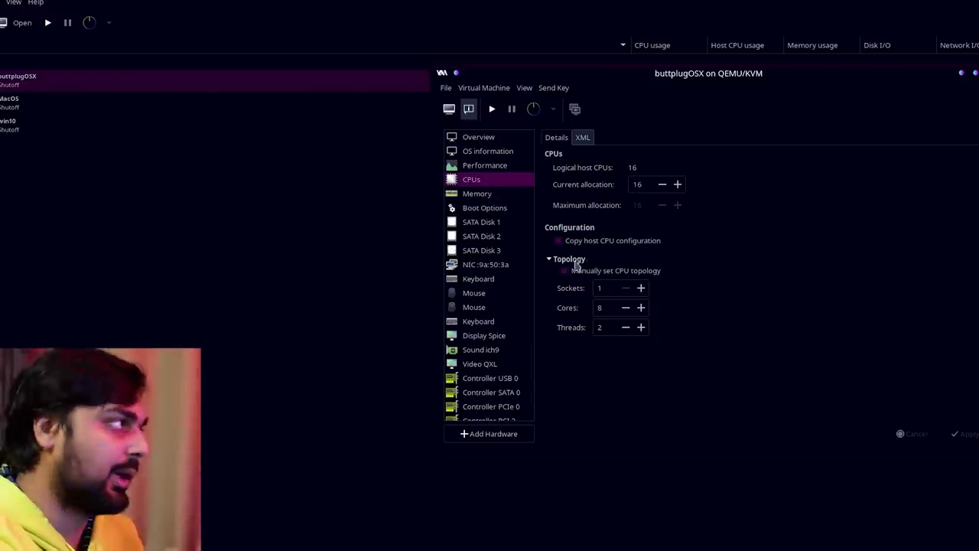
click(483, 196)
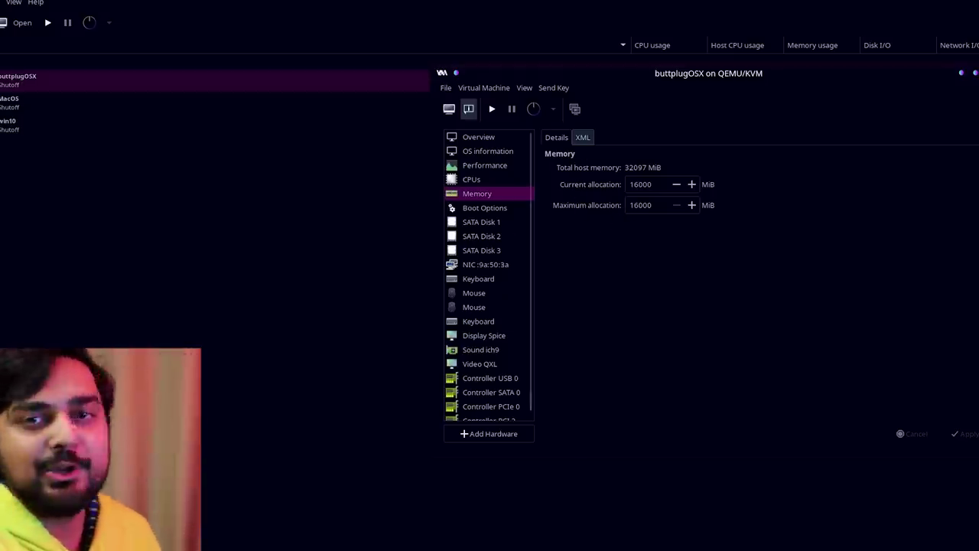
mouse_move(496, 547)
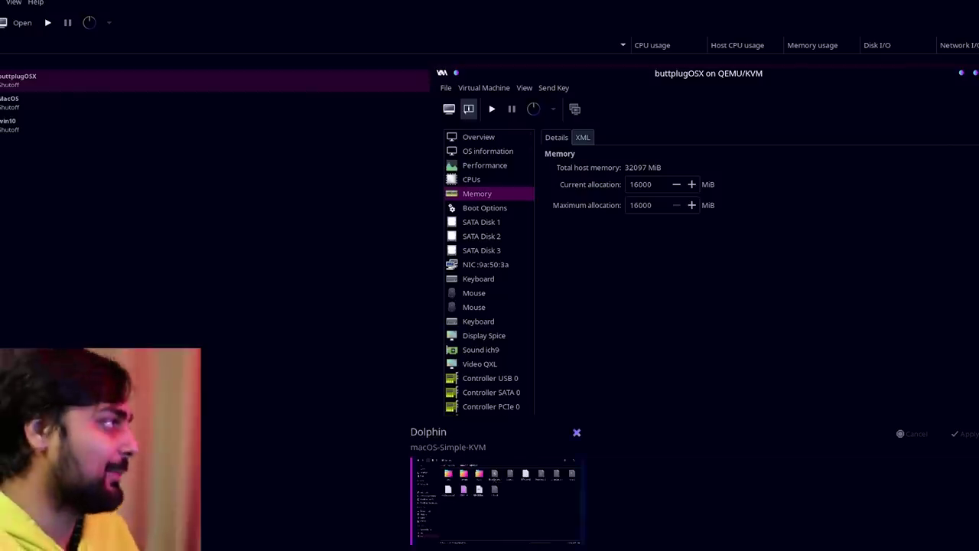
Look through SATA Disks 1, 2 and 3 and the network interface details.
click(493, 221)
click(496, 237)
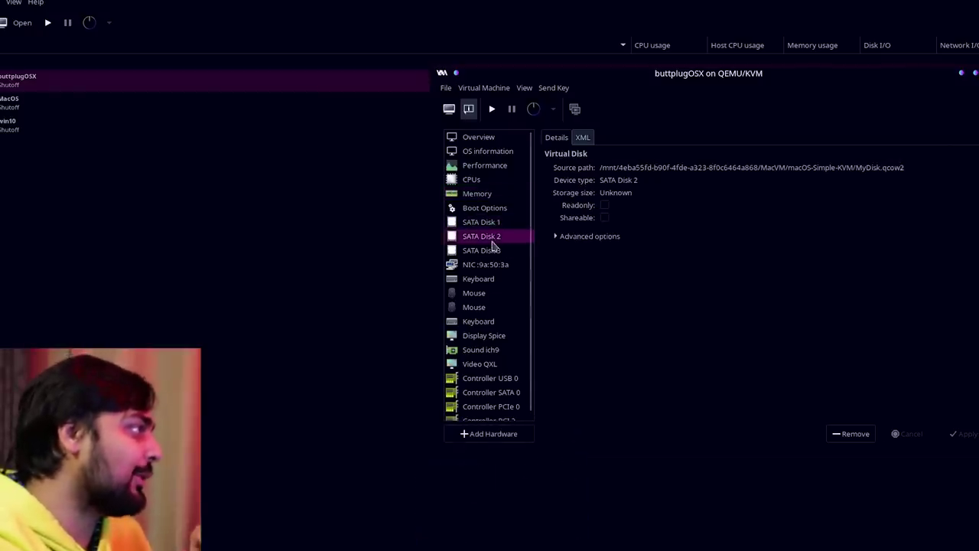
click(494, 251)
click(491, 265)
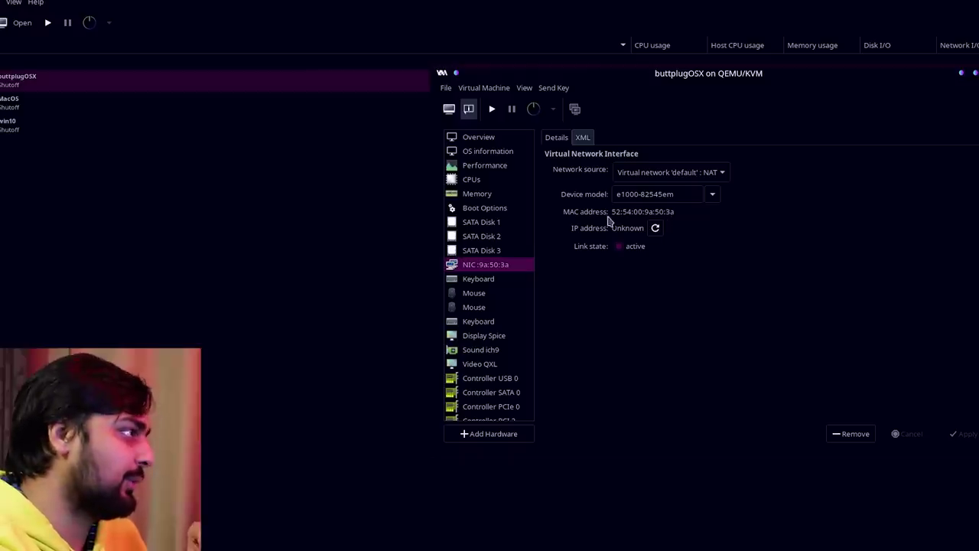
Show the NIC's XML definition and select its MAC address.
click(582, 138)
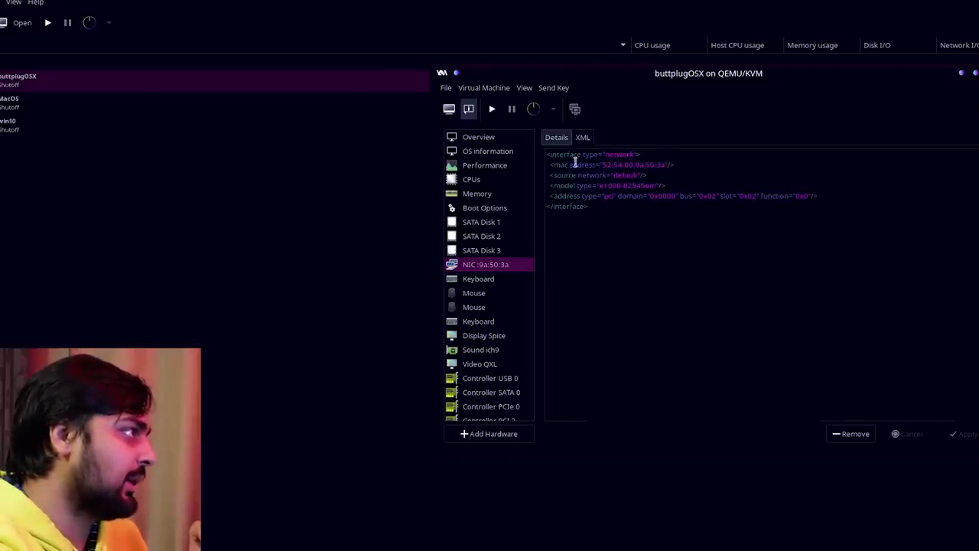
drag(601, 164, 660, 164)
click(631, 175)
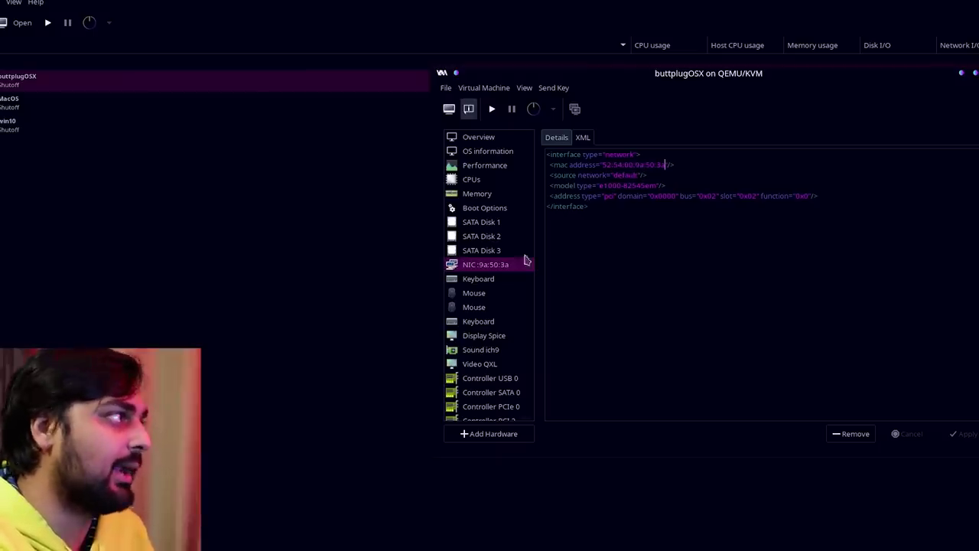
drag(604, 163, 667, 161)
Step through the keyboard and mouse input devices' XML.
click(483, 281)
key(Down)
click(479, 309)
click(480, 323)
Remove the Spice display, ich9 sound and QXL video devices.
click(479, 339)
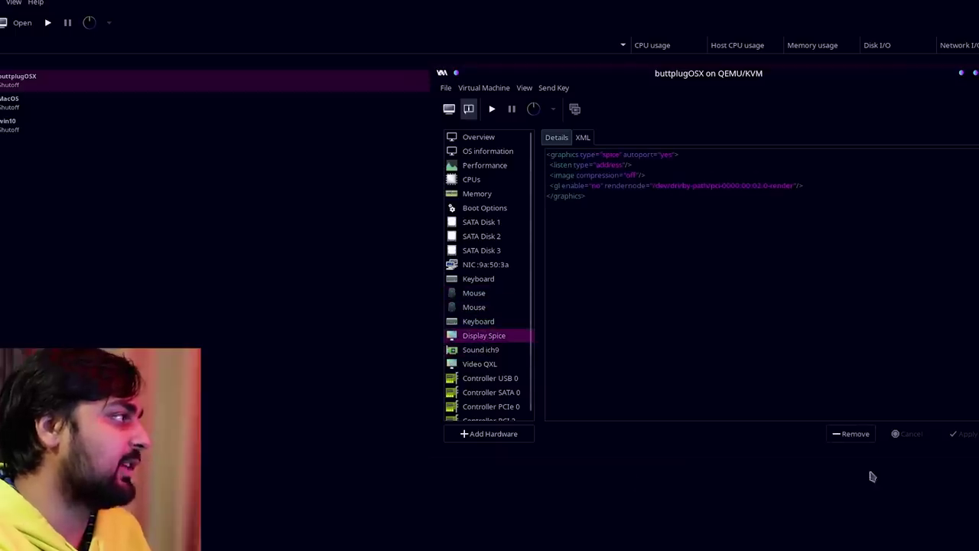
click(841, 435)
click(841, 435)
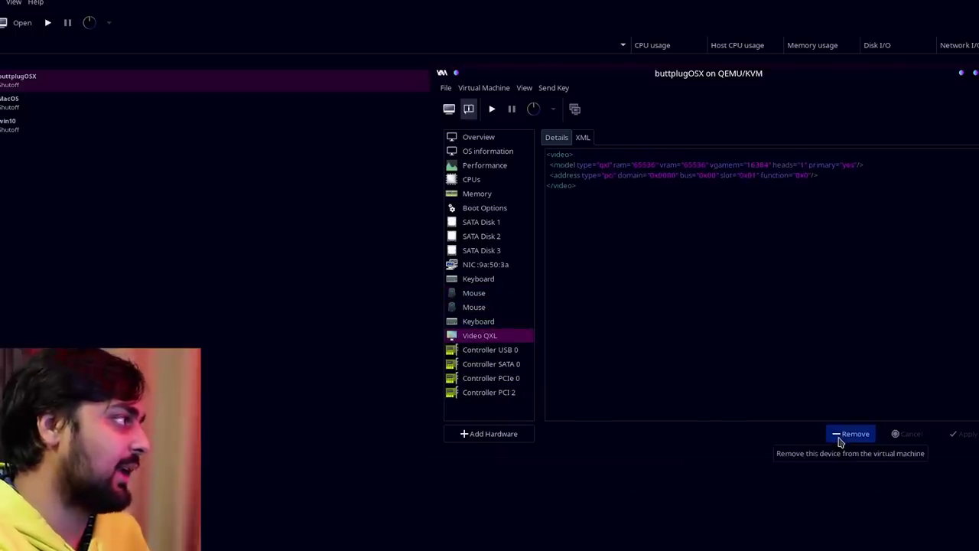
click(841, 435)
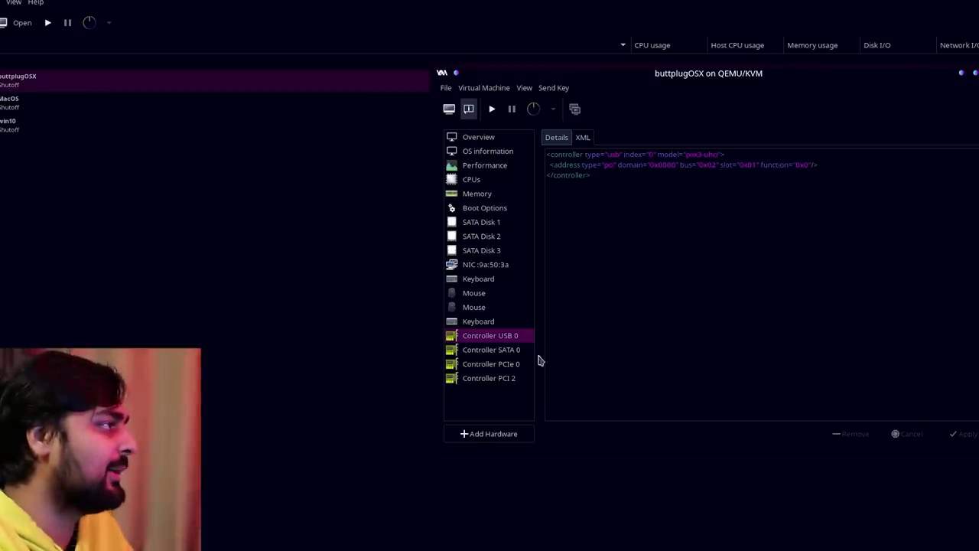
Change the USB controller model to USB 2 and apply.
click(556, 138)
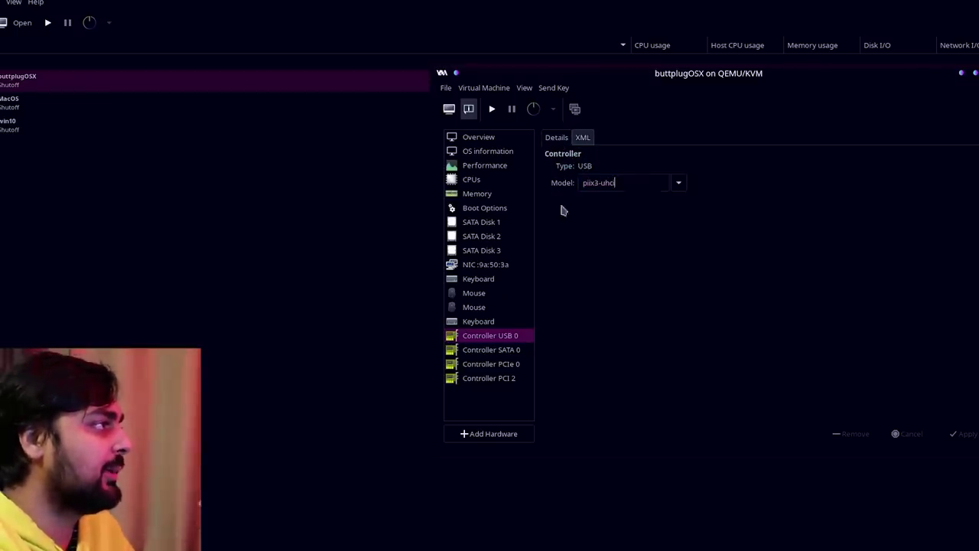
click(679, 183)
click(612, 218)
click(965, 434)
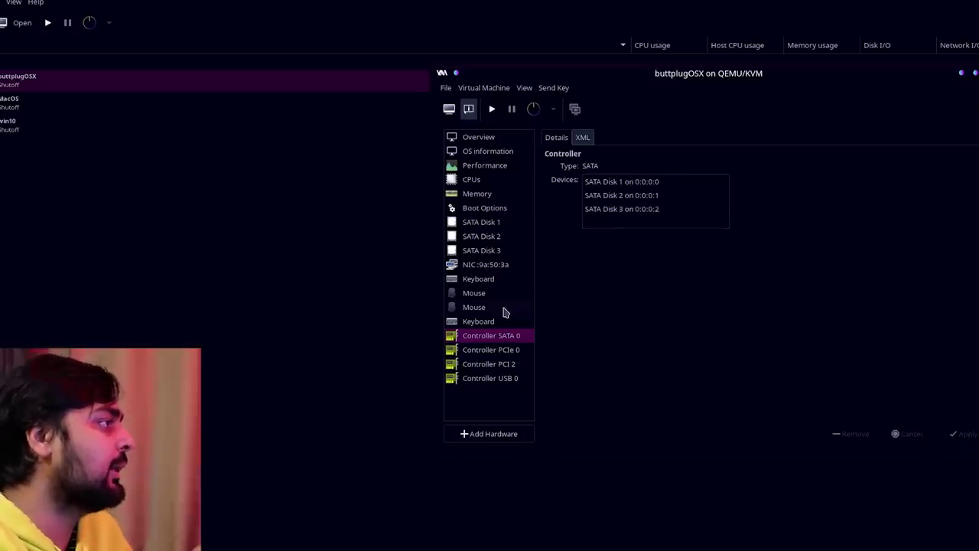
Add the HP USB keyboard and Pixart optical mouse as USB host devices.
click(523, 442)
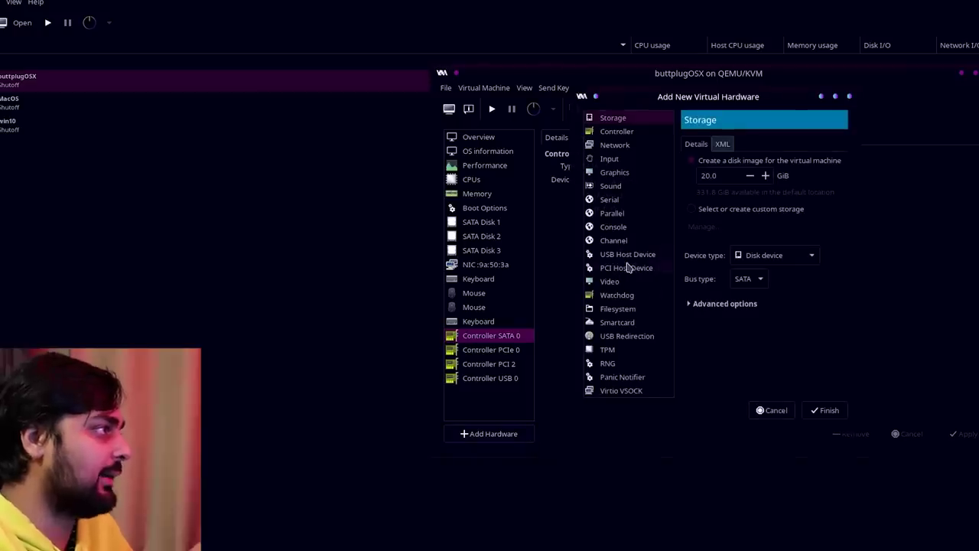
click(630, 257)
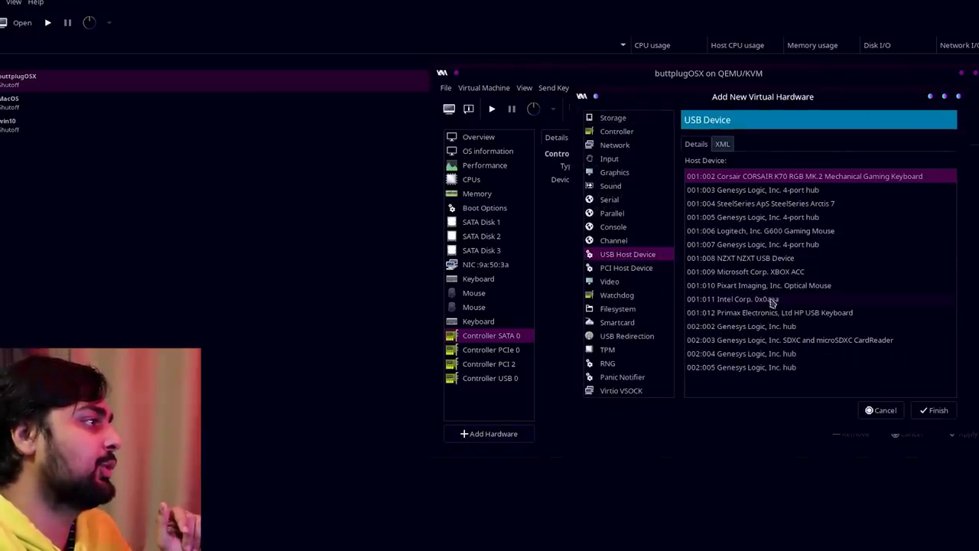
click(774, 311)
click(939, 411)
click(486, 436)
click(564, 255)
click(766, 288)
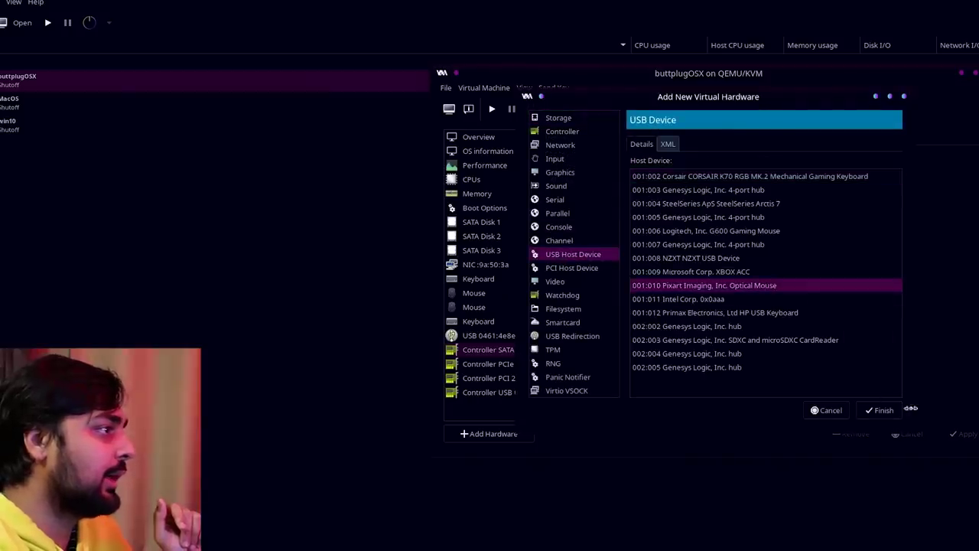
key(Return)
click(776, 306)
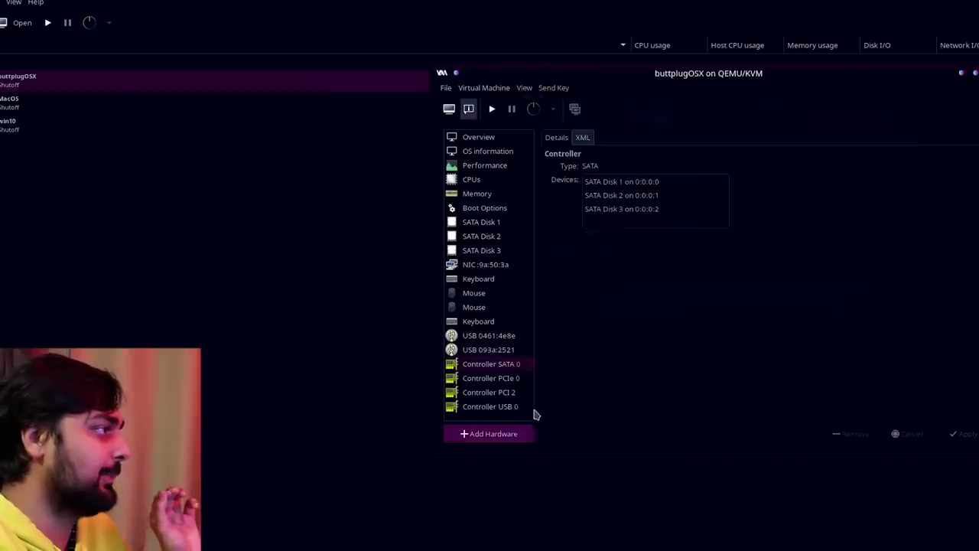
Pass through the AMD Navi 14 Radeon card 0000:05:00.0 as a PCI host device.
click(506, 434)
click(595, 269)
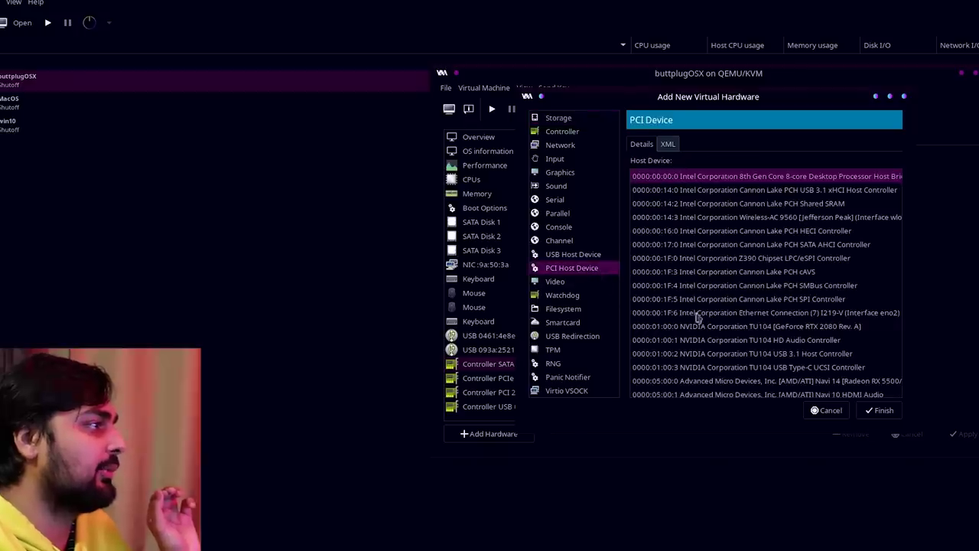
scroll(750, 359, down, 1)
click(735, 380)
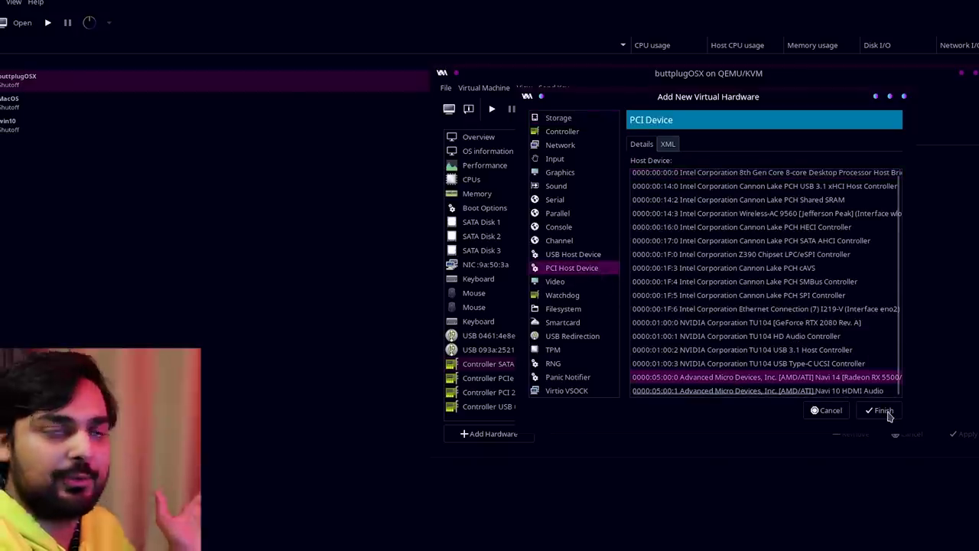
click(883, 410)
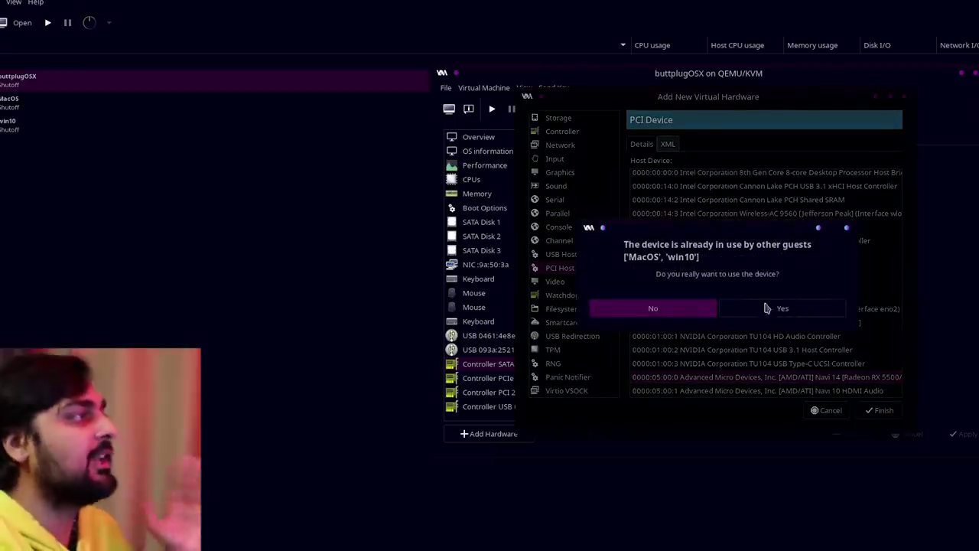
click(782, 310)
Pass through the card's HDMI audio function 0000:05:00.1 as well.
click(494, 434)
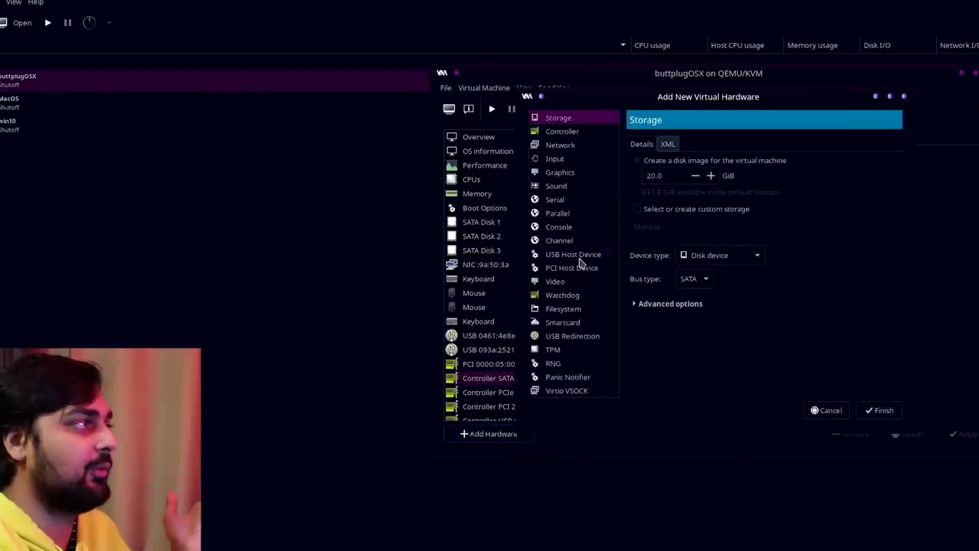
click(578, 266)
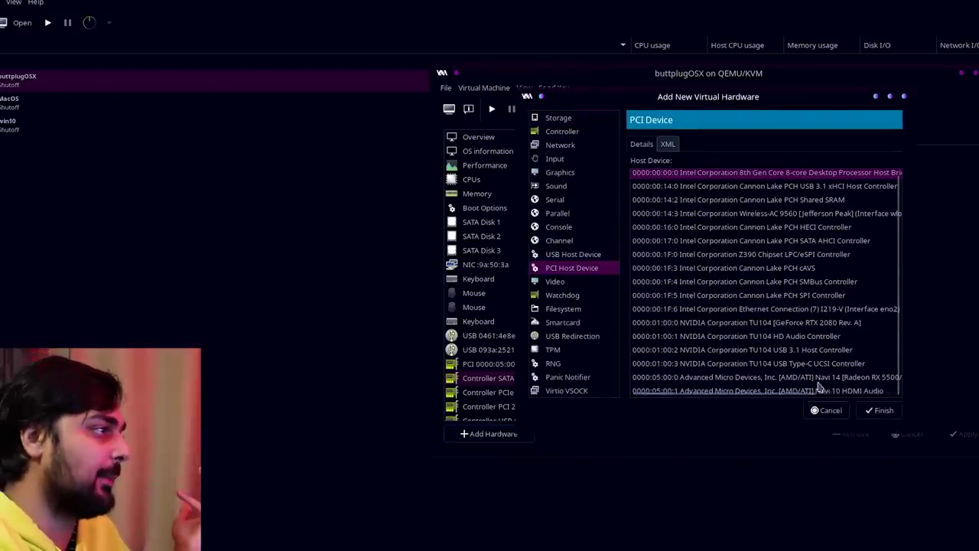
click(820, 391)
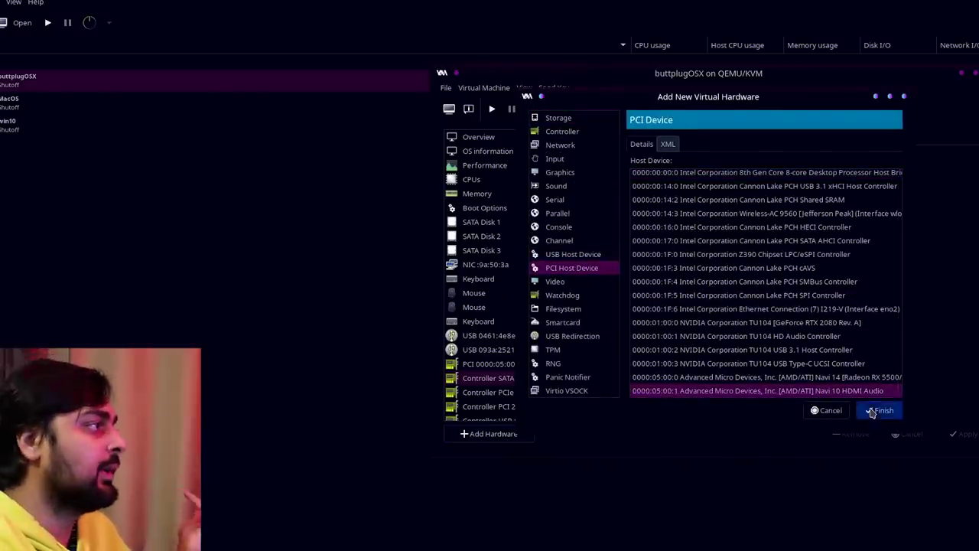
click(879, 410)
click(740, 309)
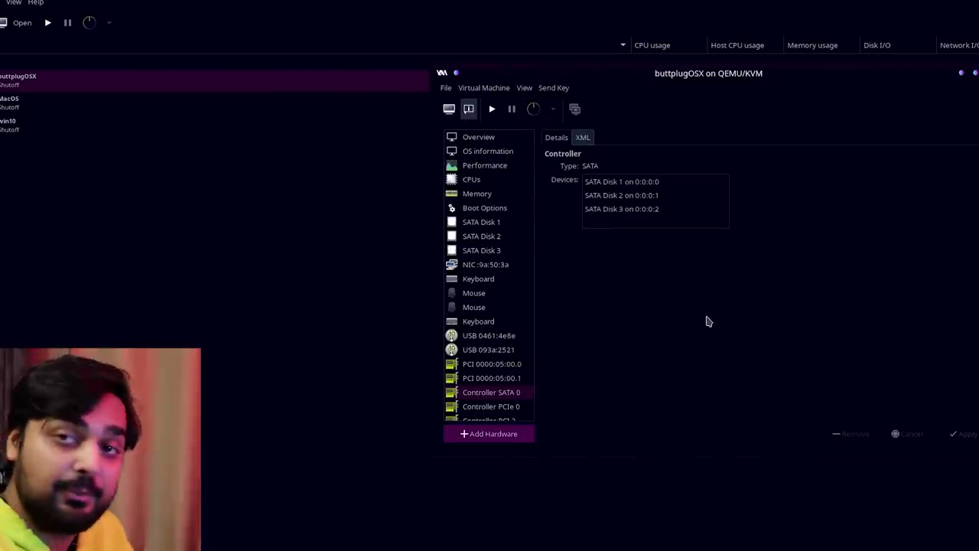
Close the VM details window and run buttplugOSX from the manager list.
click(584, 138)
click(557, 138)
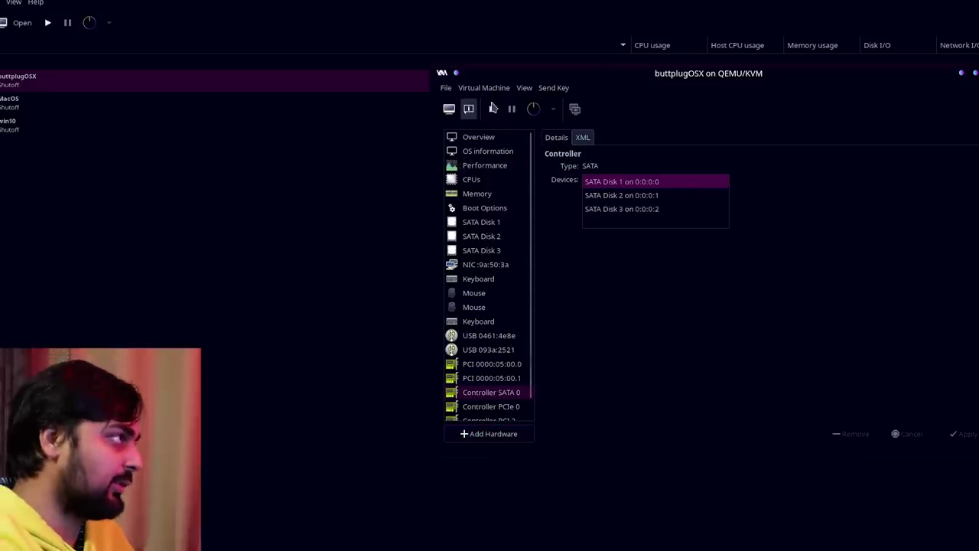
click(975, 73)
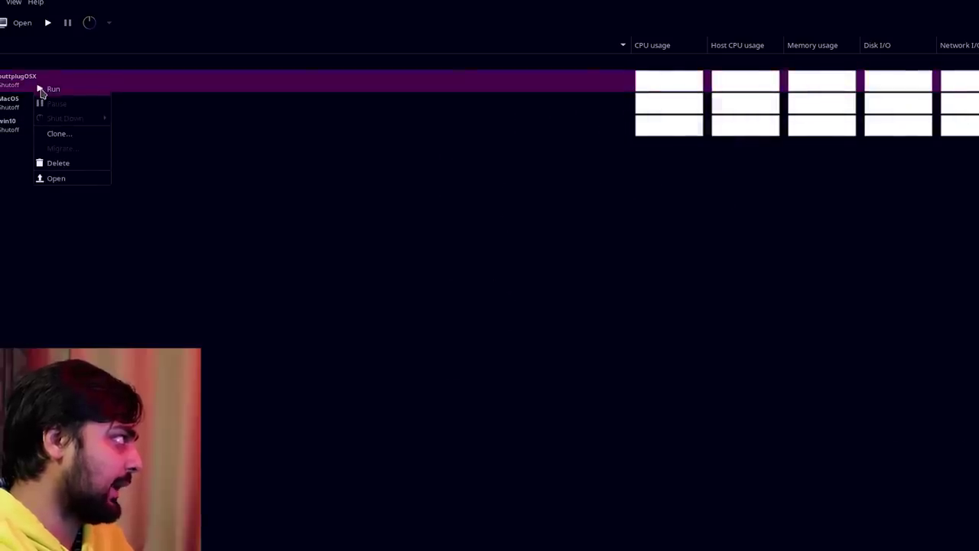
click(41, 92)
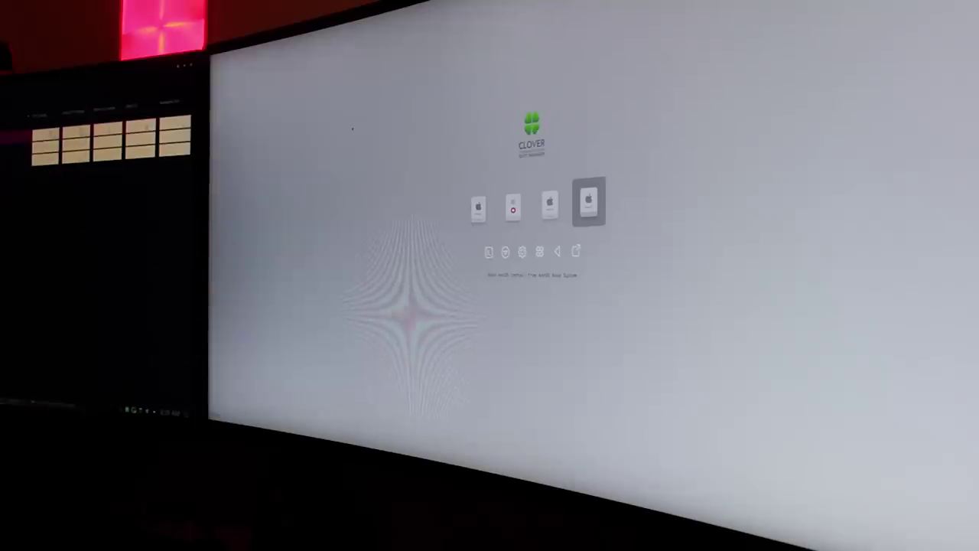
Boot the third Clover entry and dismiss the monitor's resolution warning.
key(Left)
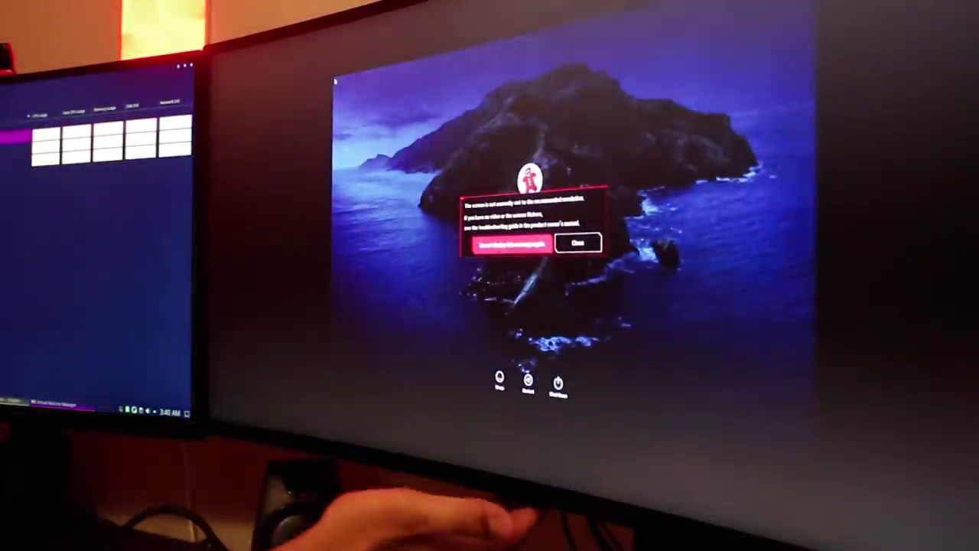
key(Right)
key(Return)
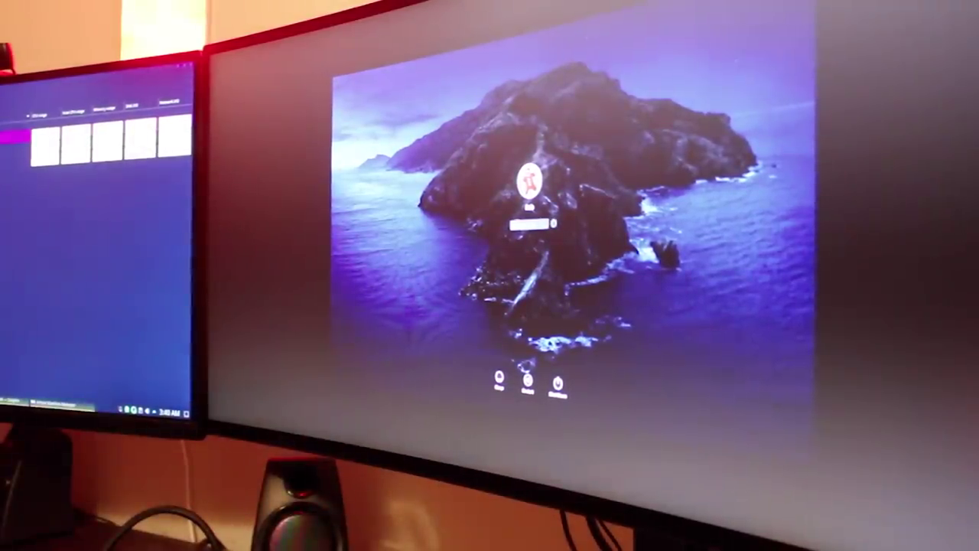
Log in with the account password and close the Keyboard Setup Assistant.
key(Return)
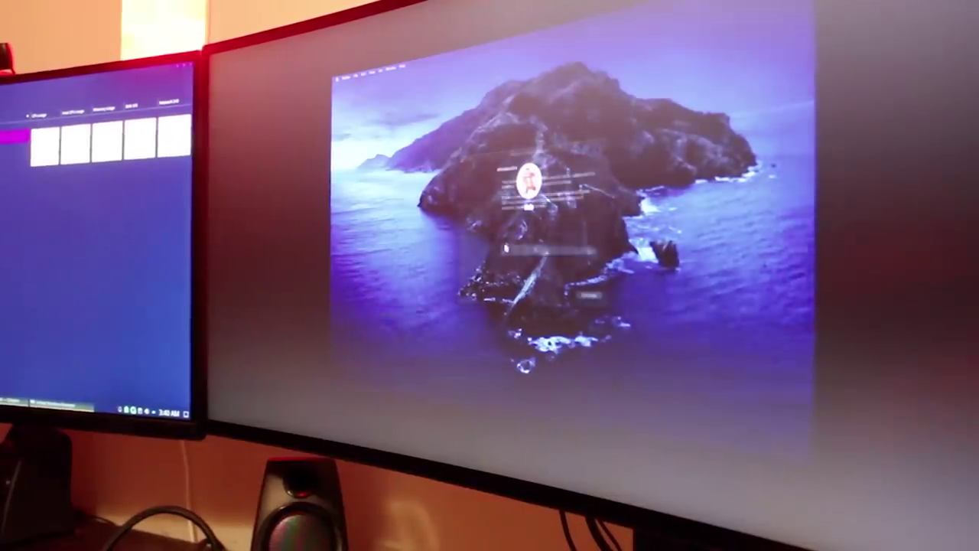
click(588, 294)
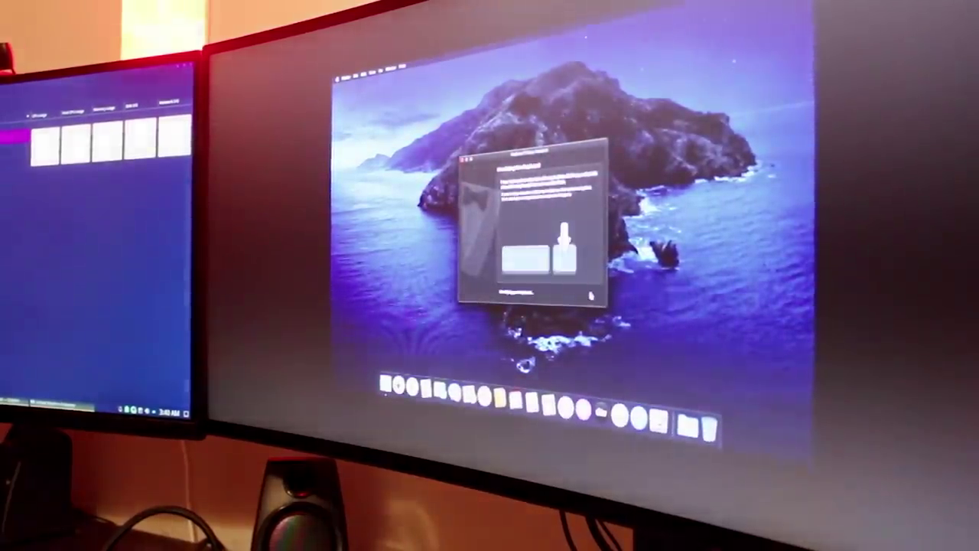
click(573, 294)
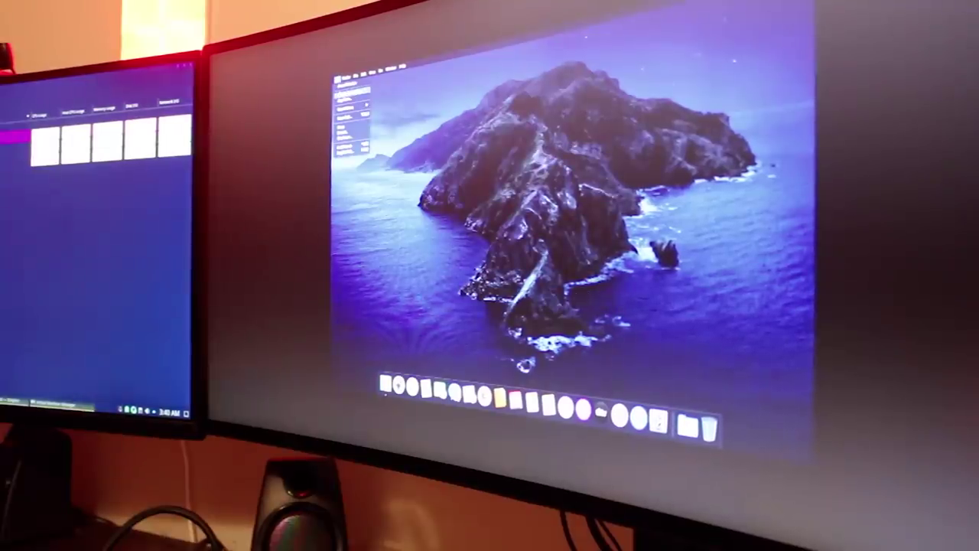
Open and close Launchpad, then show About This Mac from the Apple menu.
click(442, 148)
click(397, 382)
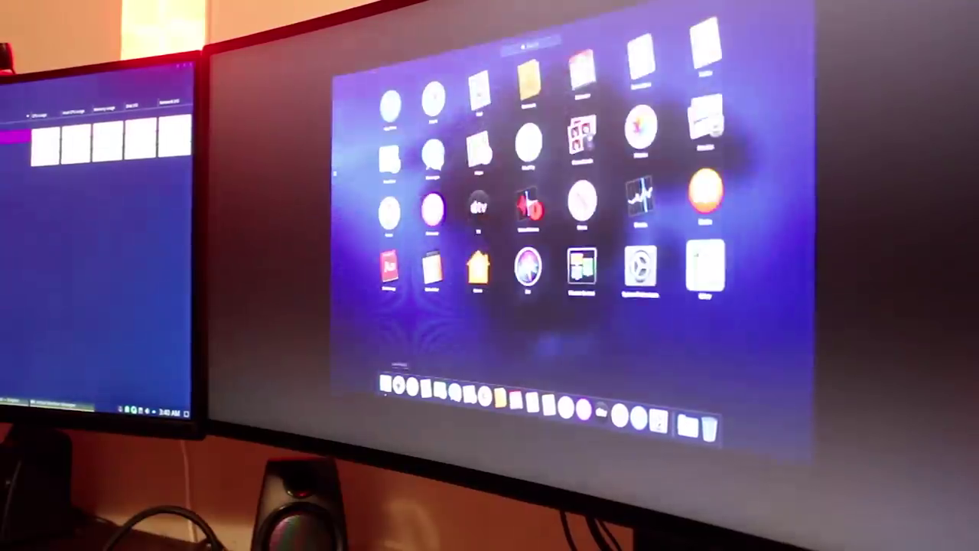
key(Escape)
click(350, 91)
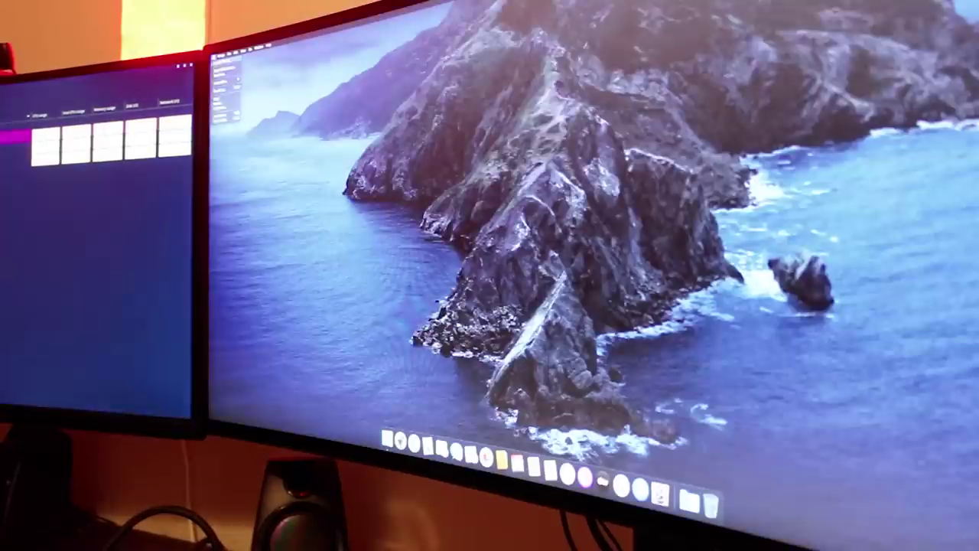
click(224, 69)
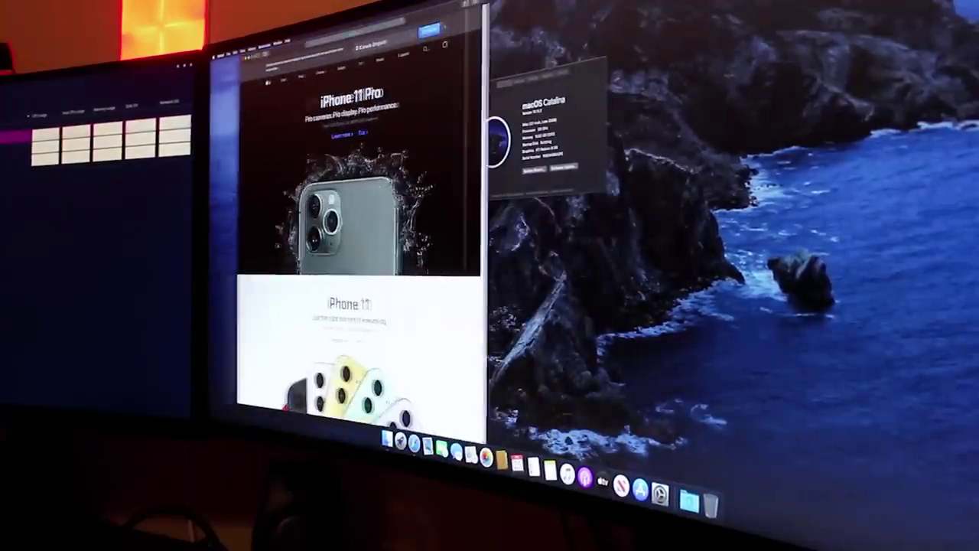
Launch Activity Monitor by searching 'activity' and make its Dock icon show CPU usage.
scroll(352, 252, down, 10)
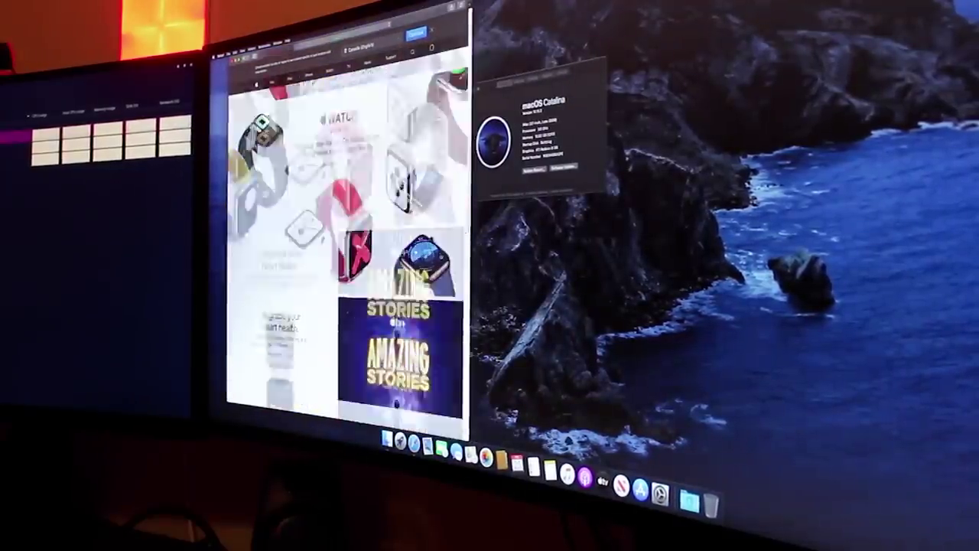
scroll(348, 237, down, 2)
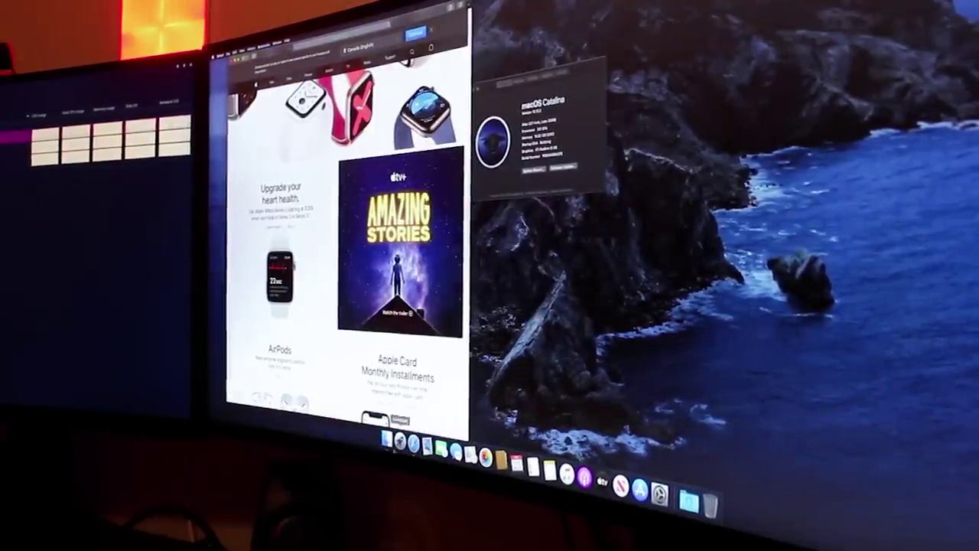
key(F4)
text(activity)
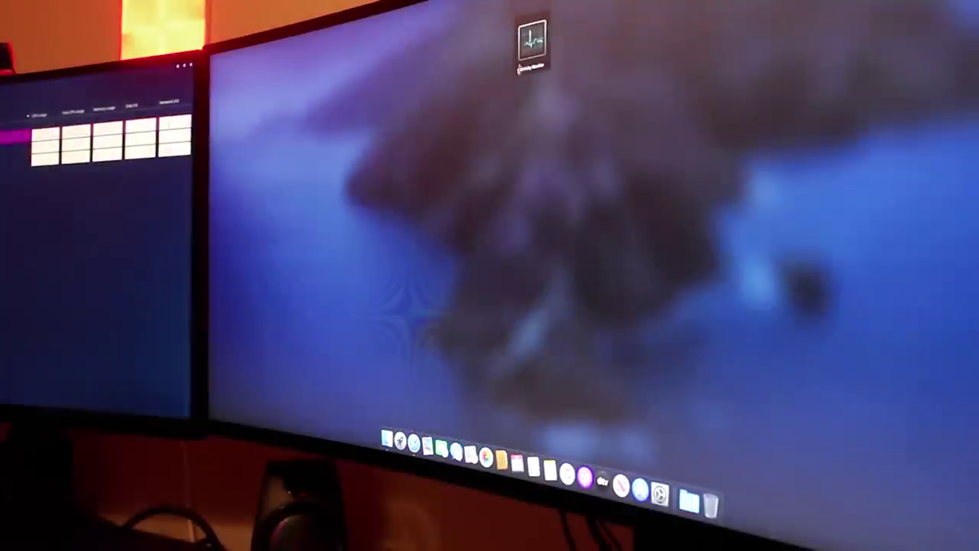
key(Return)
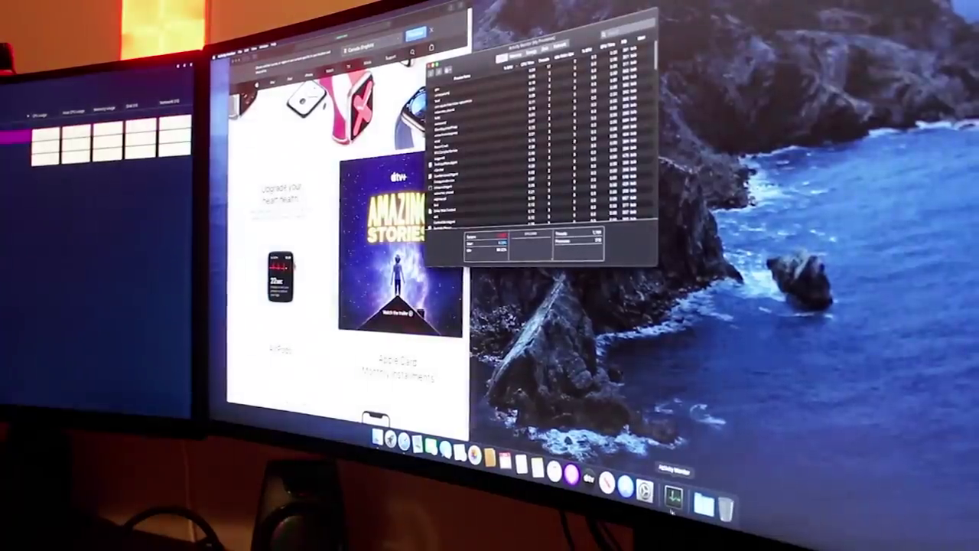
right_click(673, 497)
mouse_move(707, 420)
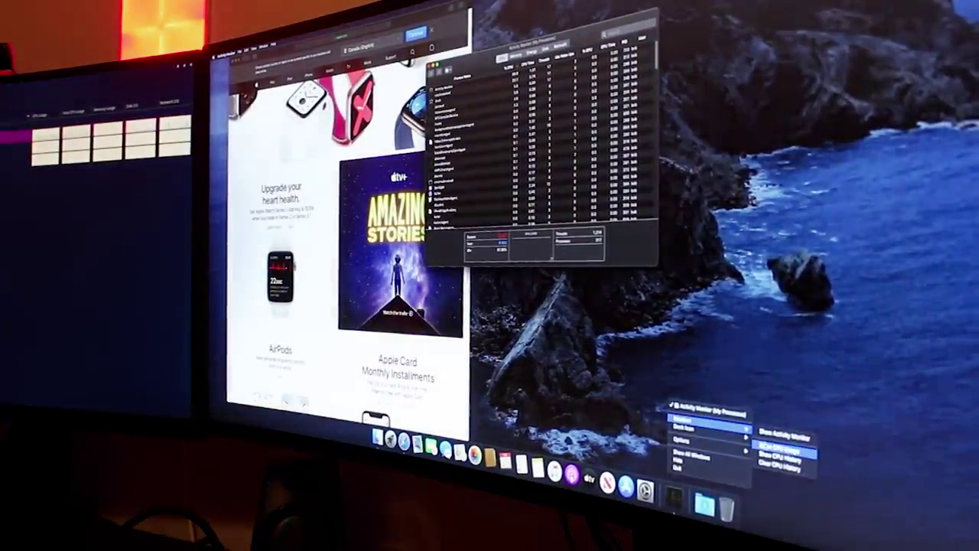
click(765, 447)
Move the CPU History graph onto open desktop and hide Safari.
key(super+m)
drag(450, 27, 322, 162)
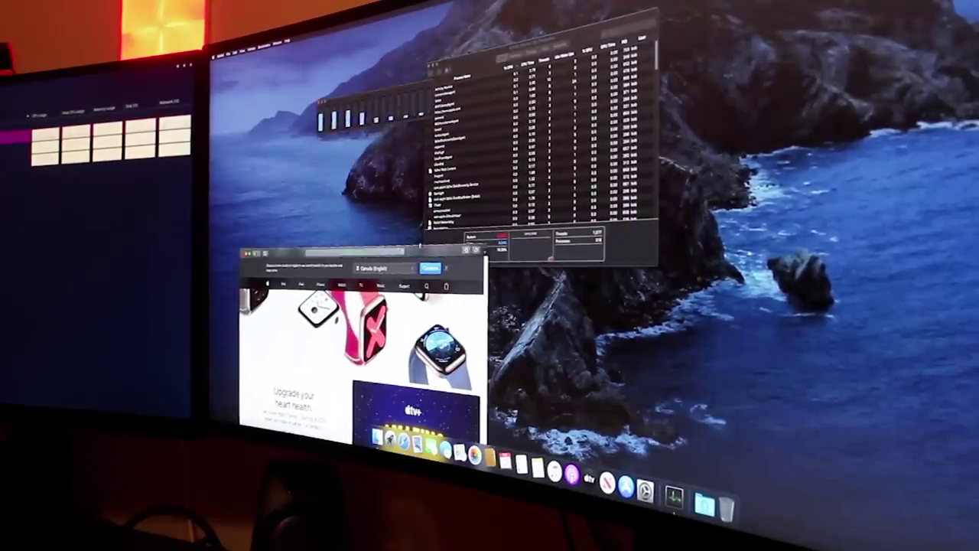
key(ctrl+alt+Left)
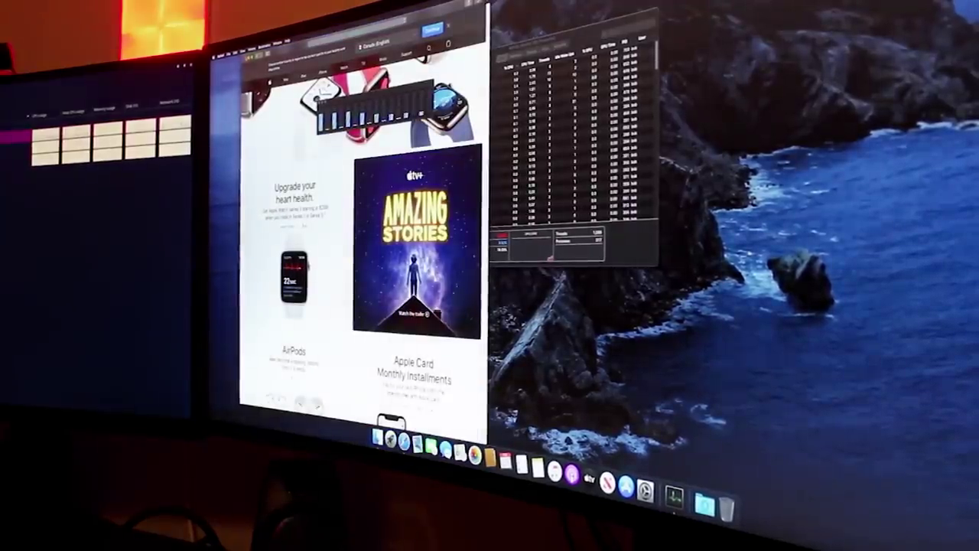
key(super+h)
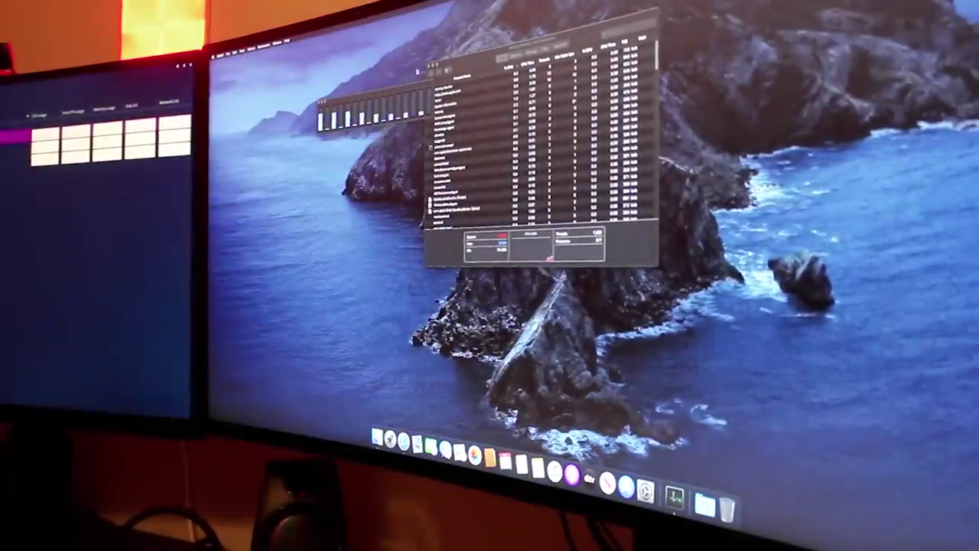
Hide Activity Monitor, toggle Launchpad, then close the App Store and Calendar's What's New windows.
key(super+h)
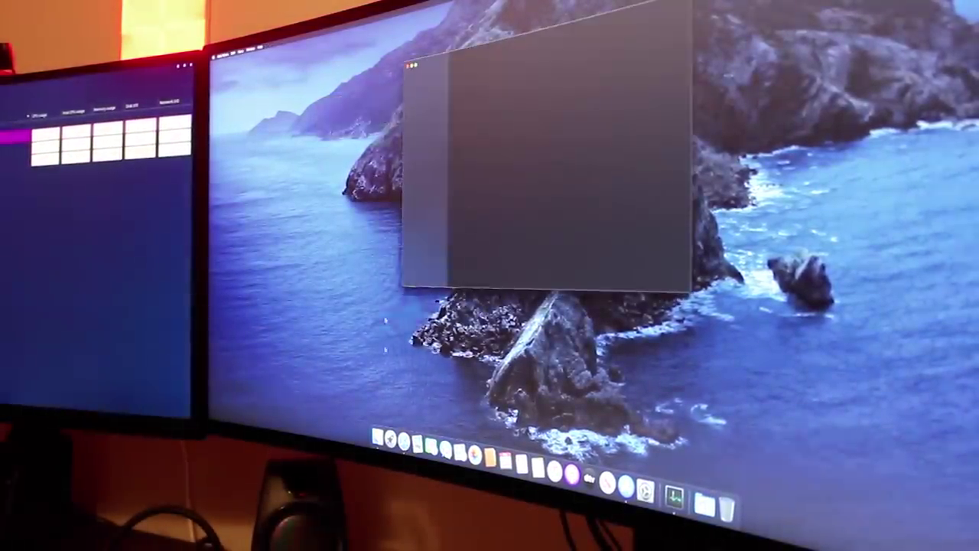
key(F4)
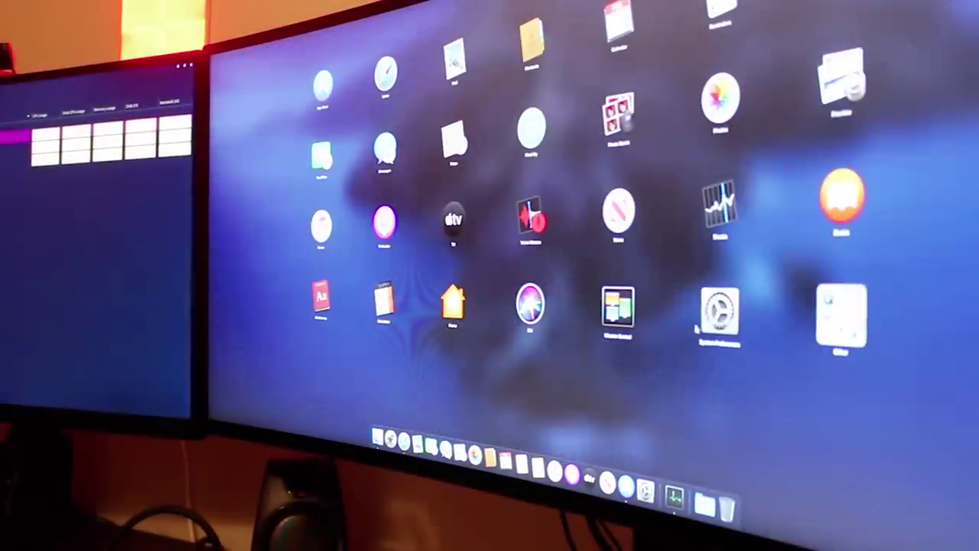
key(F4)
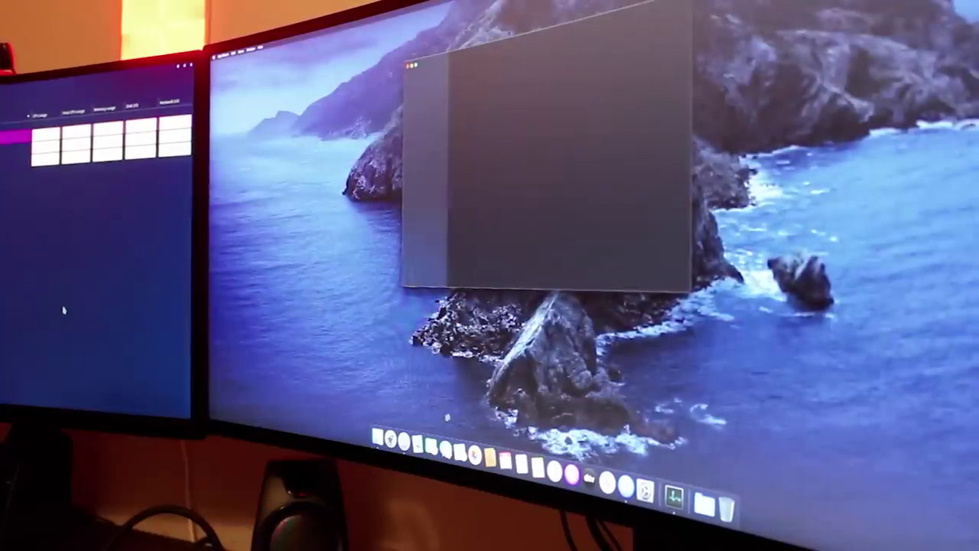
key(F4)
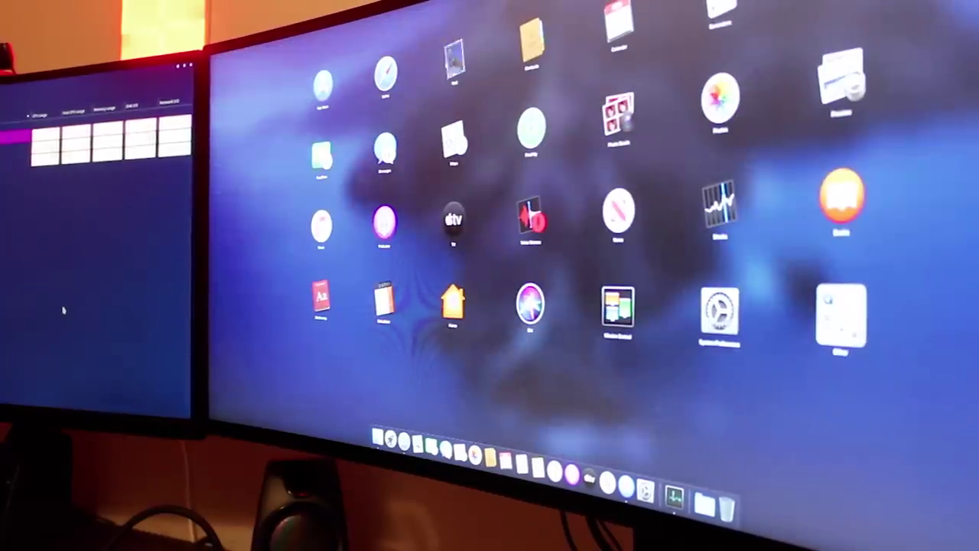
key(F4)
key(F4)
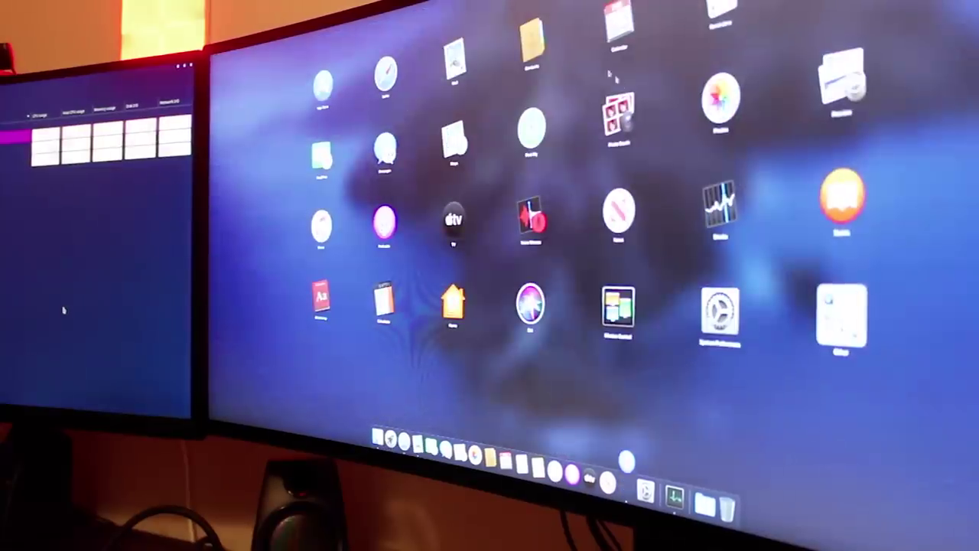
key(F4)
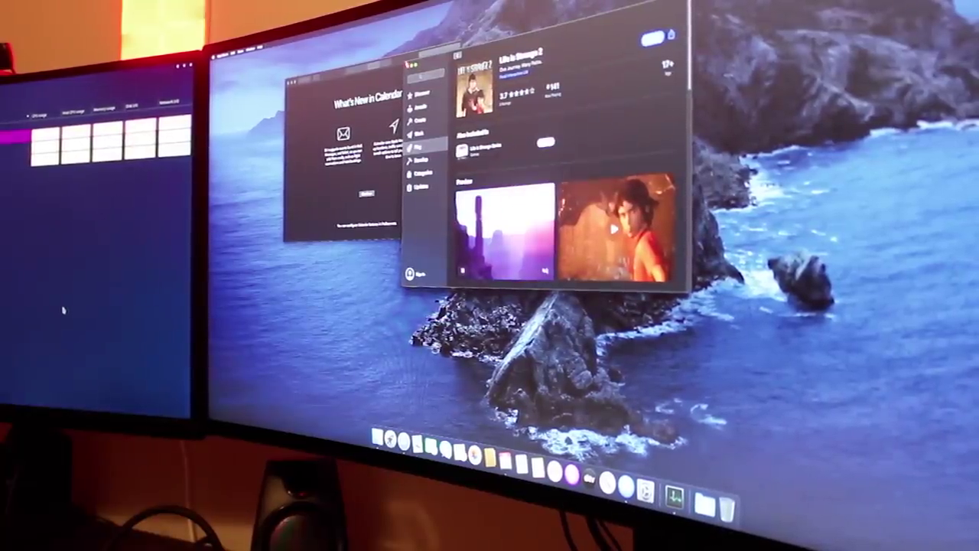
click(410, 66)
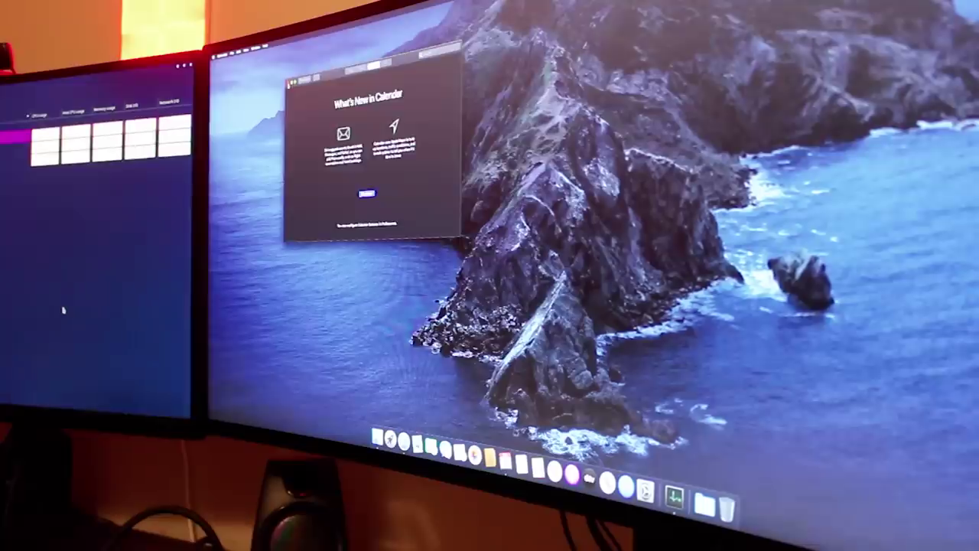
key(super+q)
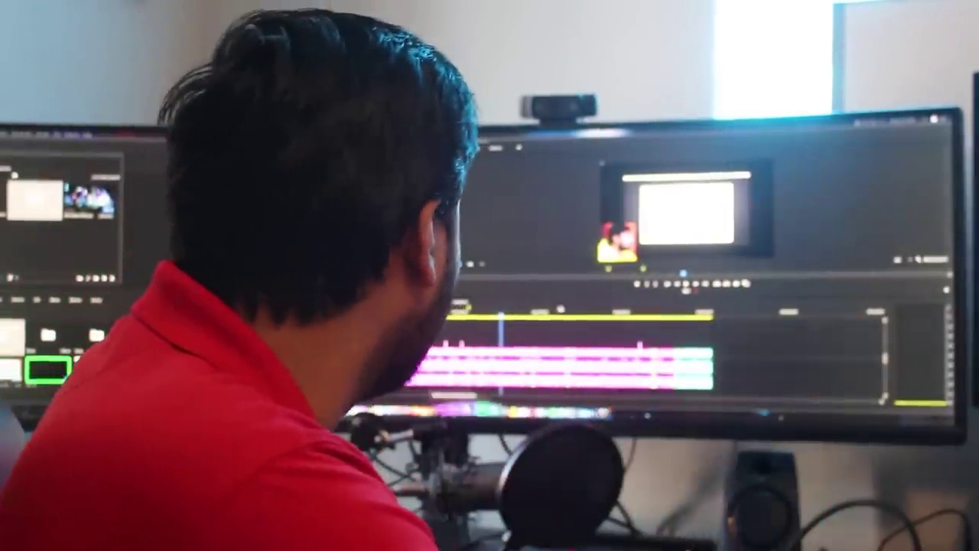
Reach the Mac Pro configurator showing the 3.5GHz 8-core processor at $7,499.00.
click(581, 360)
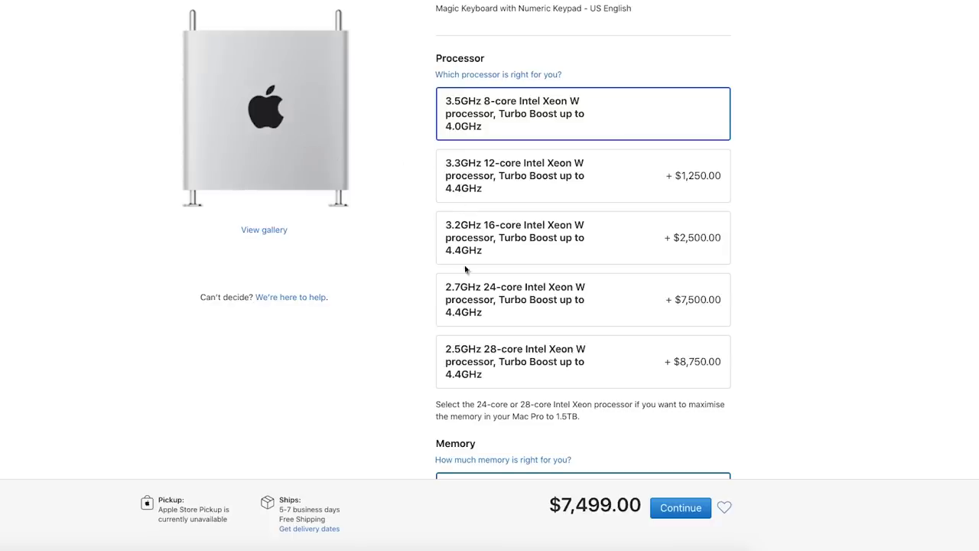
Choose the 2.5GHz 28-core Intel Xeon W processor, bringing the total to $16,249.00.
click(693, 379)
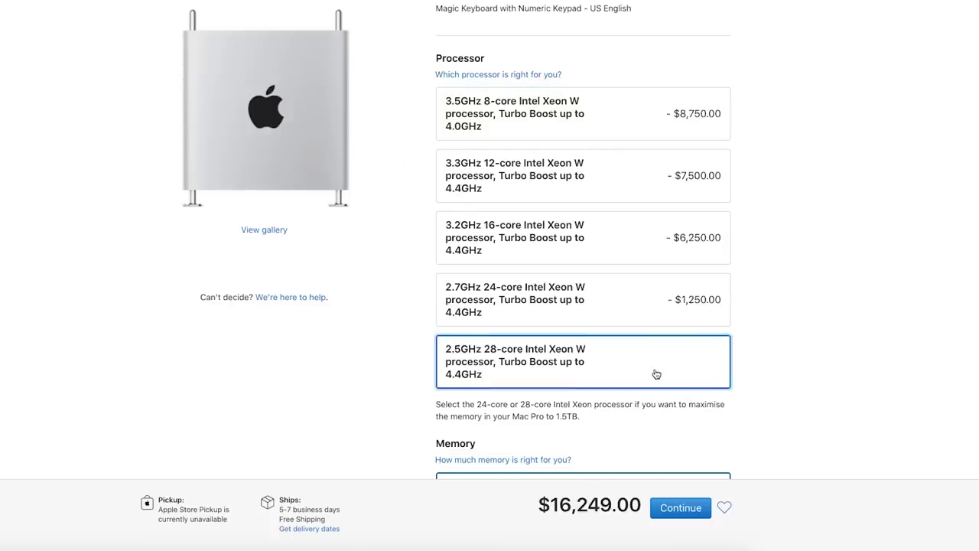